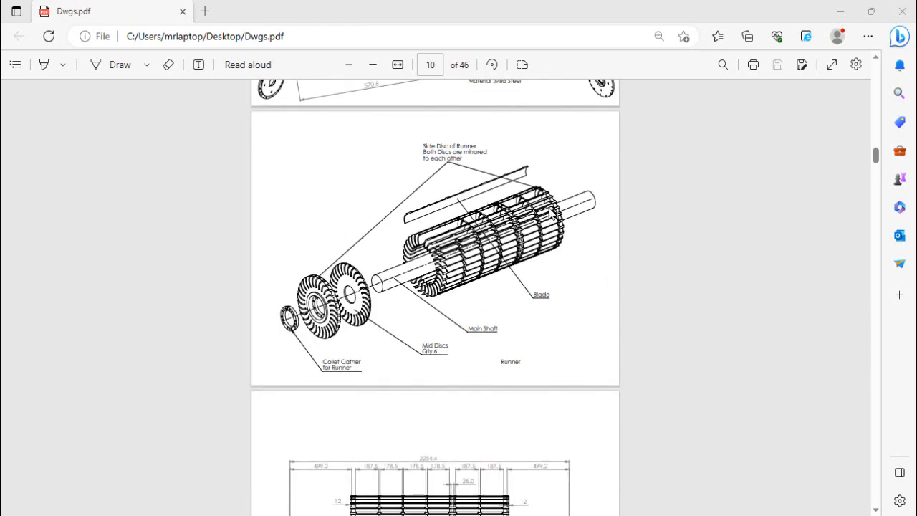
Review the runner and turbine casing drawings, examining the side wall, curved plate and bottom nozzle dimensions in Dwgs.pdf.
scroll(481, 244, "down", 10)
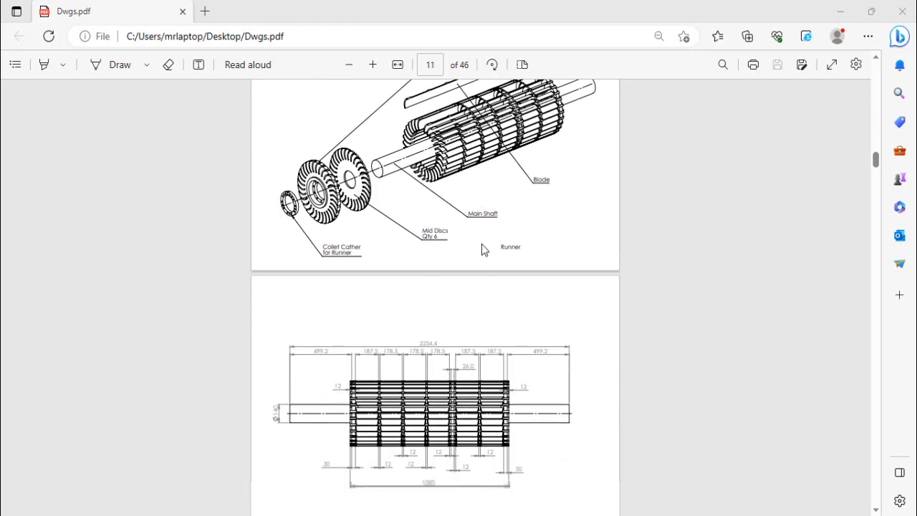
scroll(481, 243, "down", 12)
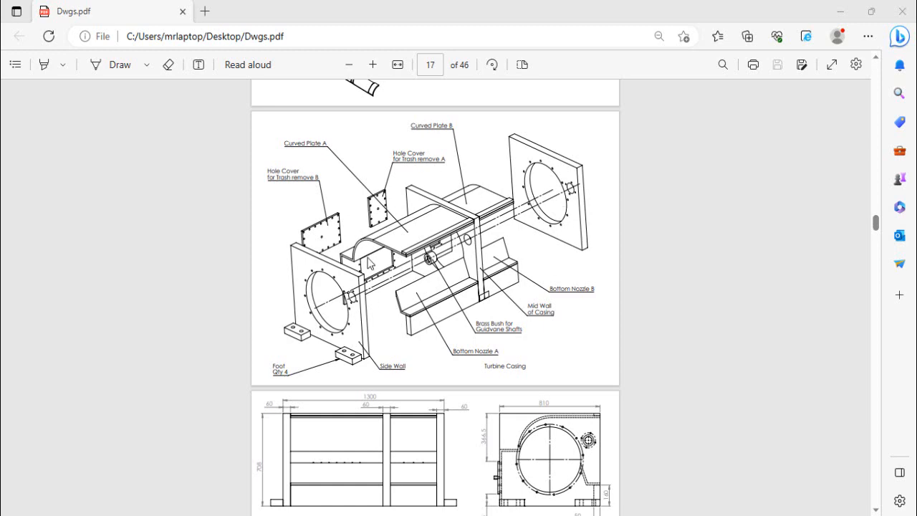
scroll(361, 254, "down", 8)
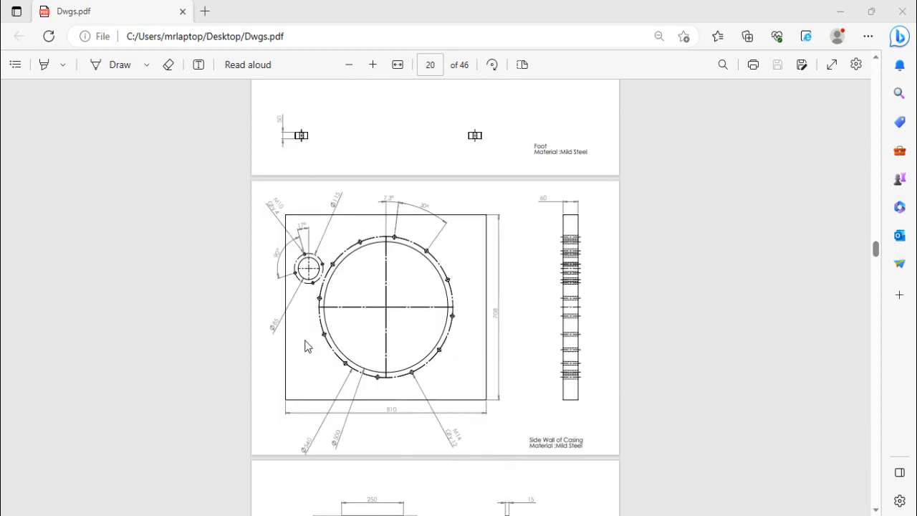
scroll(470, 335, "up", 8)
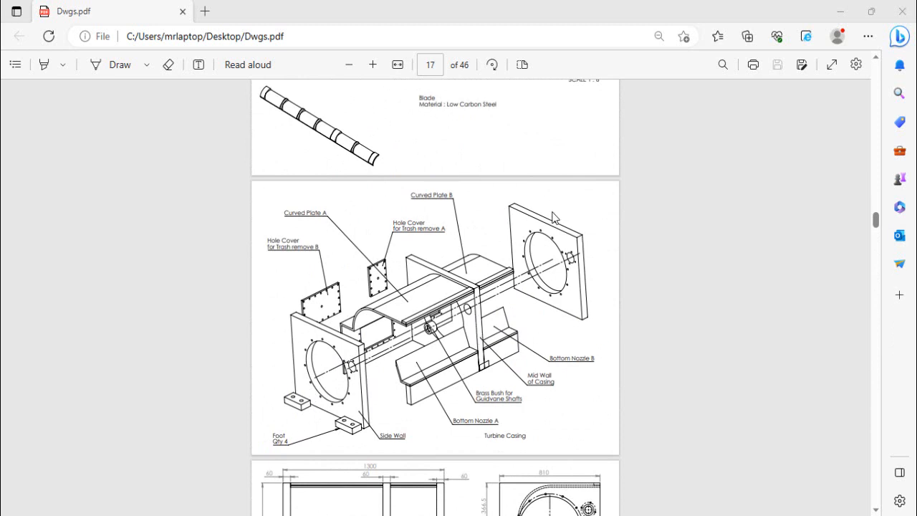
scroll(371, 177, "down", 8)
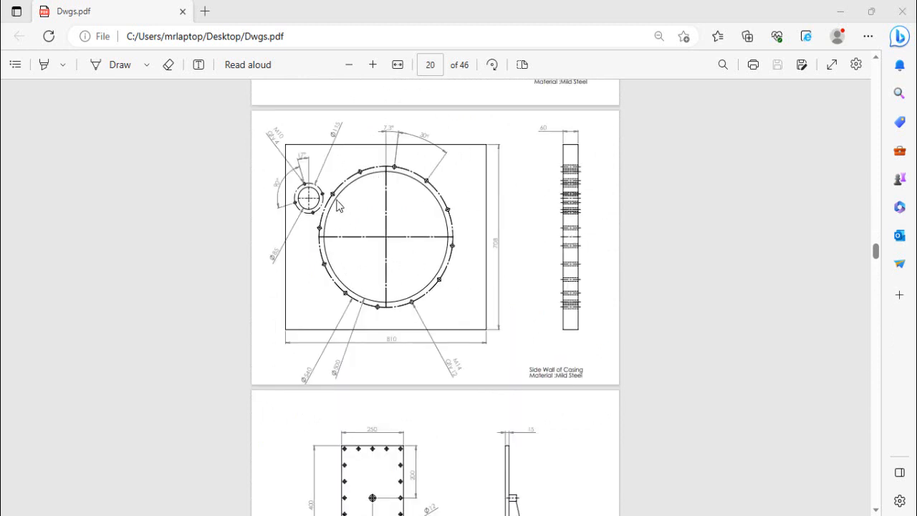
scroll(393, 231, "down", 8)
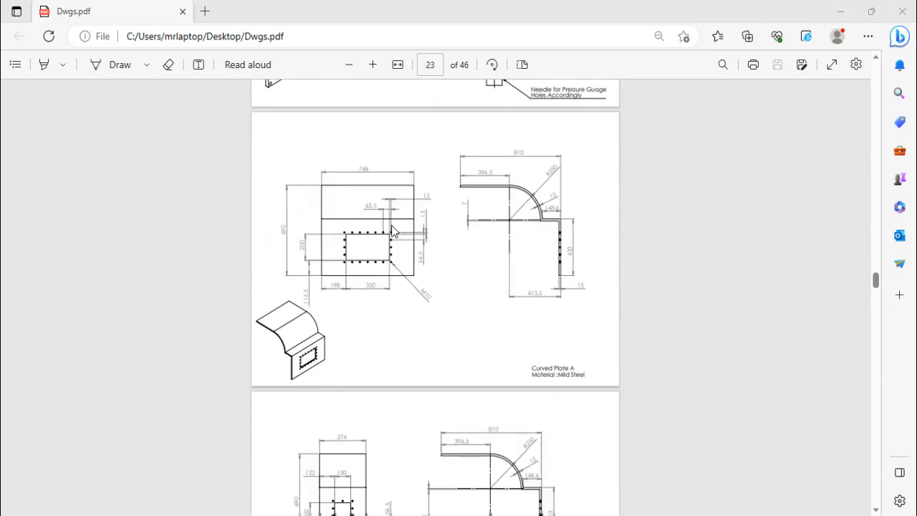
scroll(393, 231, "down", 10)
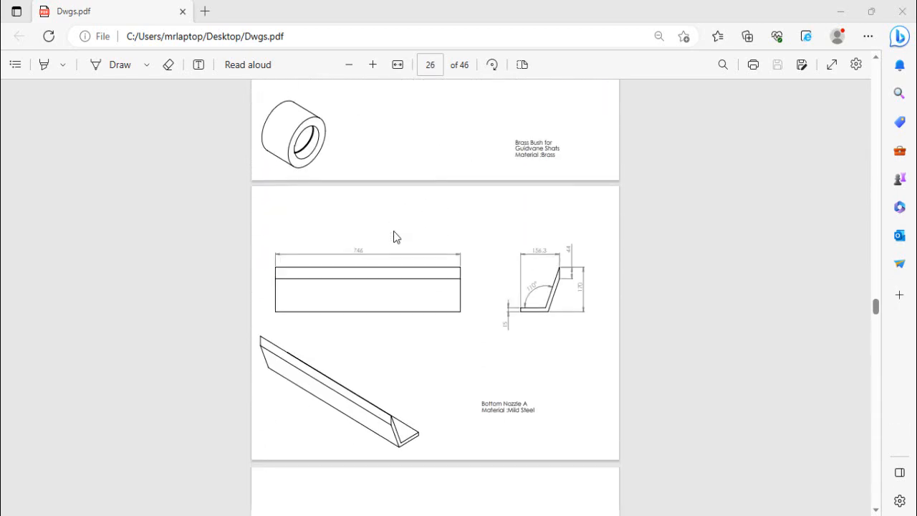
scroll(395, 237, "down", 6)
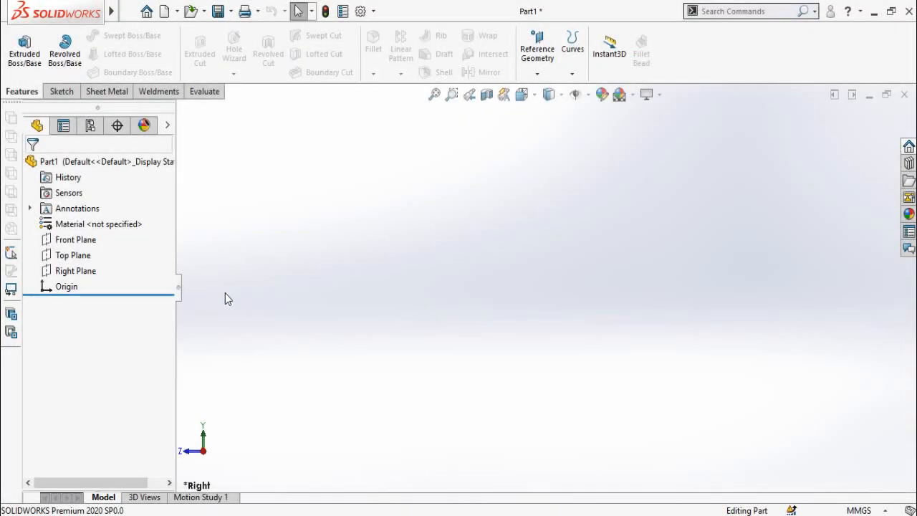
Start a sketch on the Right Plane in SOLIDWORKS and draw a center rectangle about 117 mm wide centred on the origin.
left_click(90, 275)
left_click(107, 251)
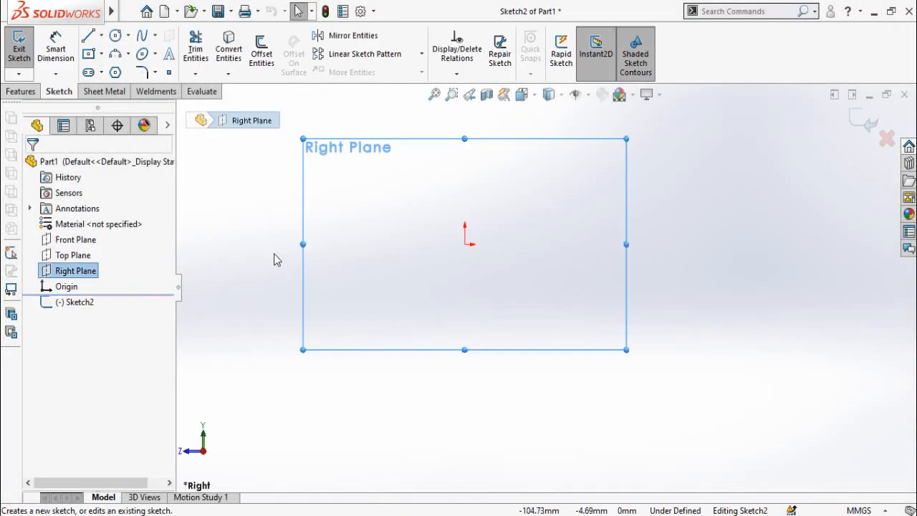
left_click(101, 54)
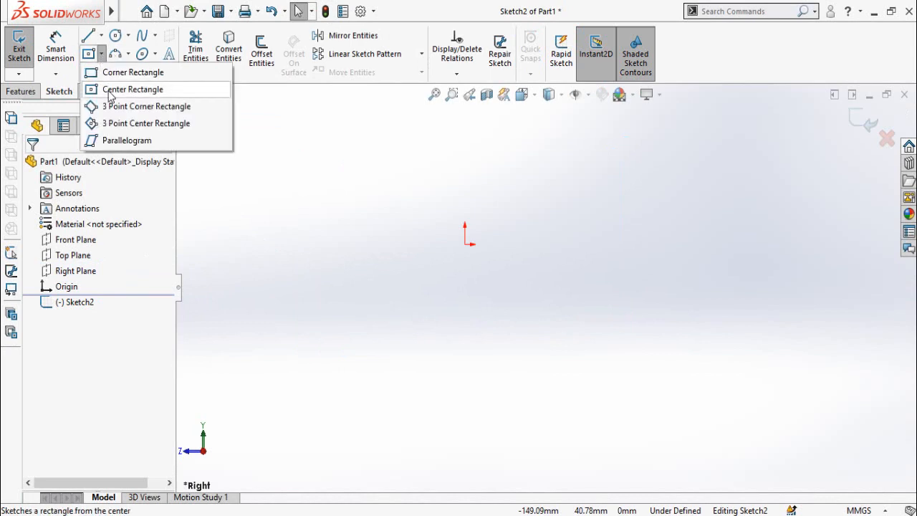
left_click(125, 89)
left_click(465, 243)
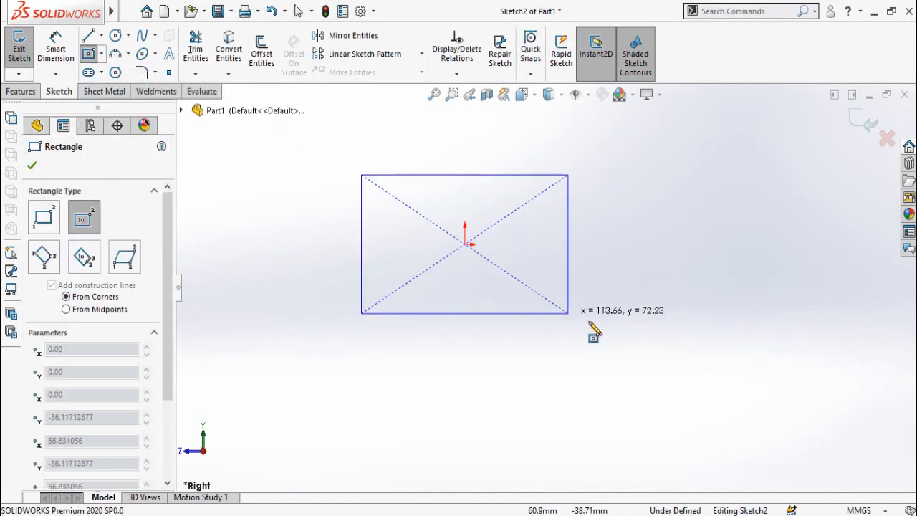
left_click(576, 323)
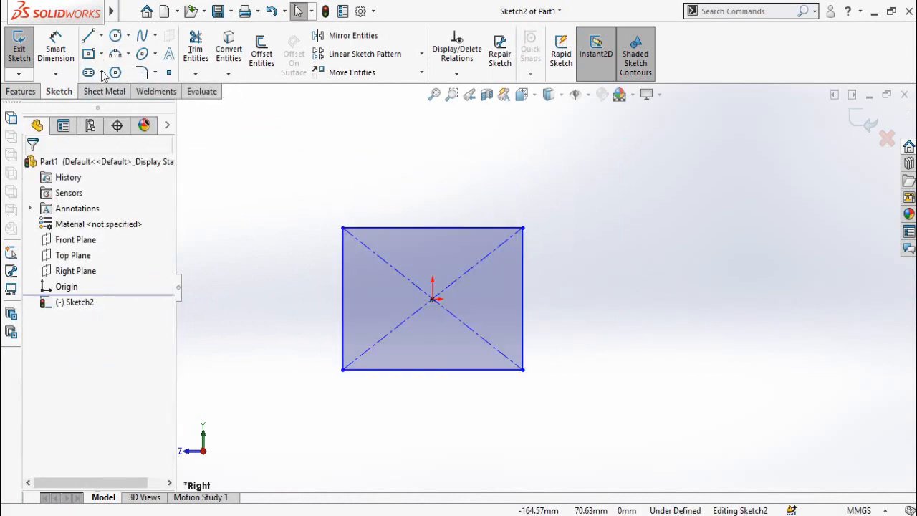
Sketch a circle of about 21 mm radius right of the origin and a smaller circle near the rectangle's upper-left corner.
left_click(115, 36)
scroll(469, 315, "down", 3)
left_click(467, 307)
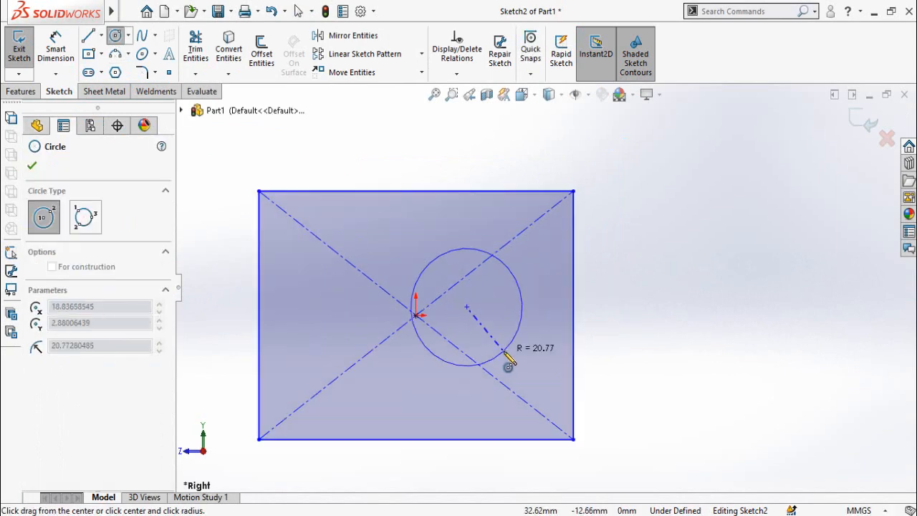
left_click(414, 310)
left_click(296, 233)
left_click(315, 253)
scroll(342, 358, "up", 3)
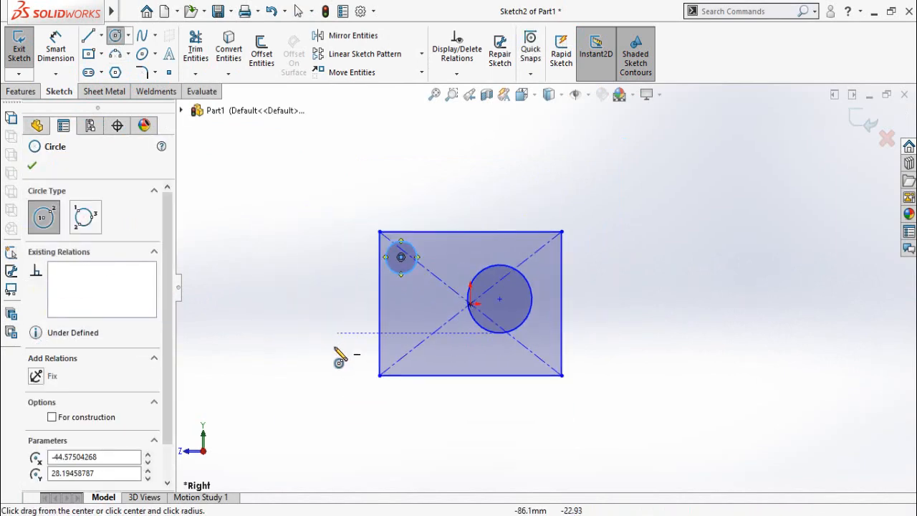
key("Escape")
Dimension the rectangle to 810 mm wide and 708 mm high.
right_click_drag(318, 393, 328, 174)
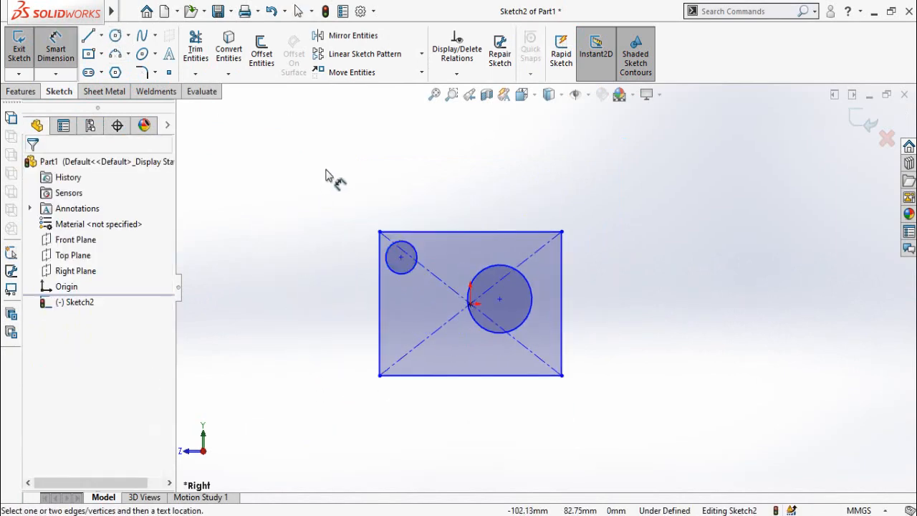
left_click(447, 232)
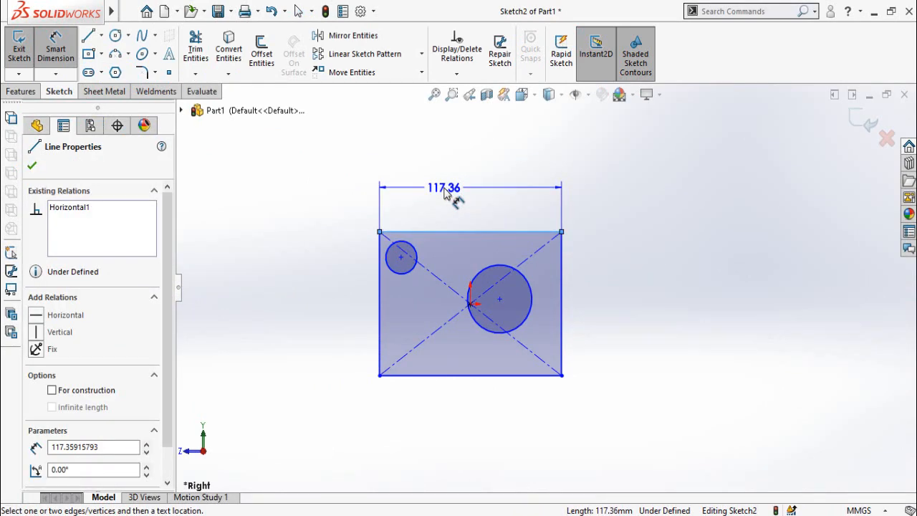
left_click(444, 189)
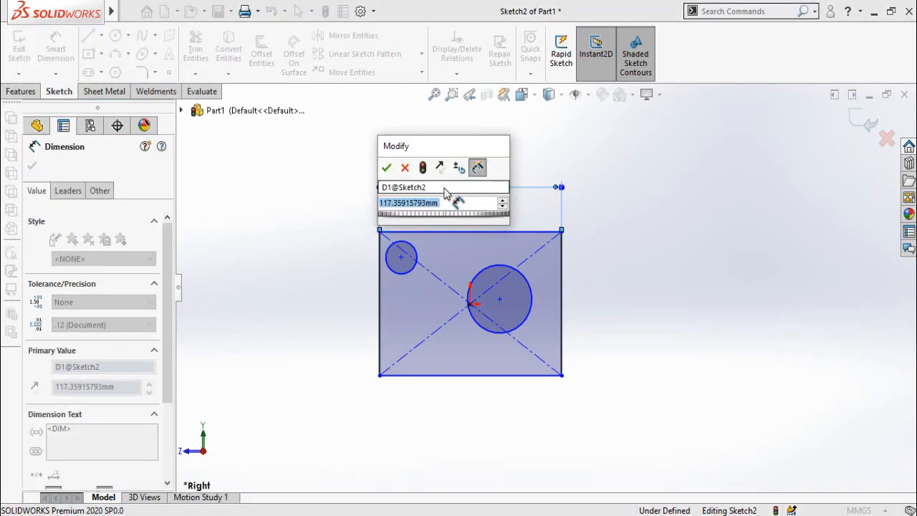
type("810")
key("Return")
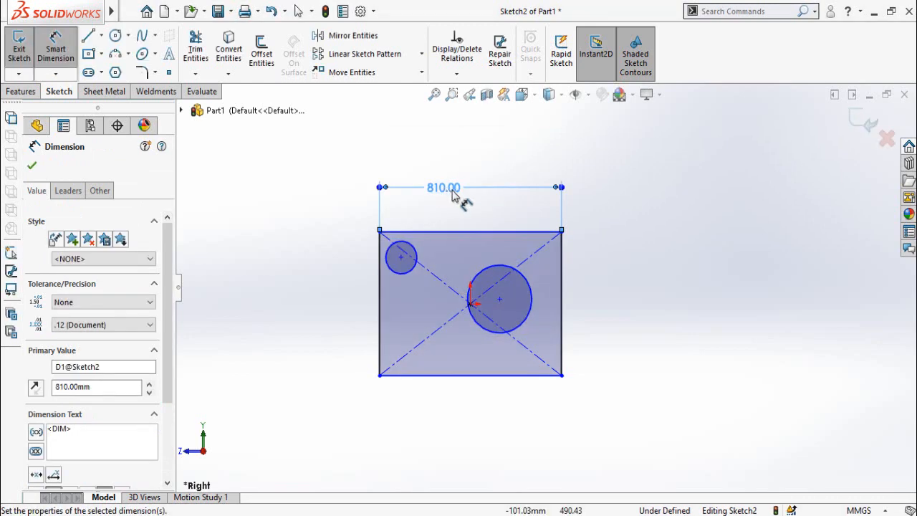
left_click(562, 291)
left_click(630, 364)
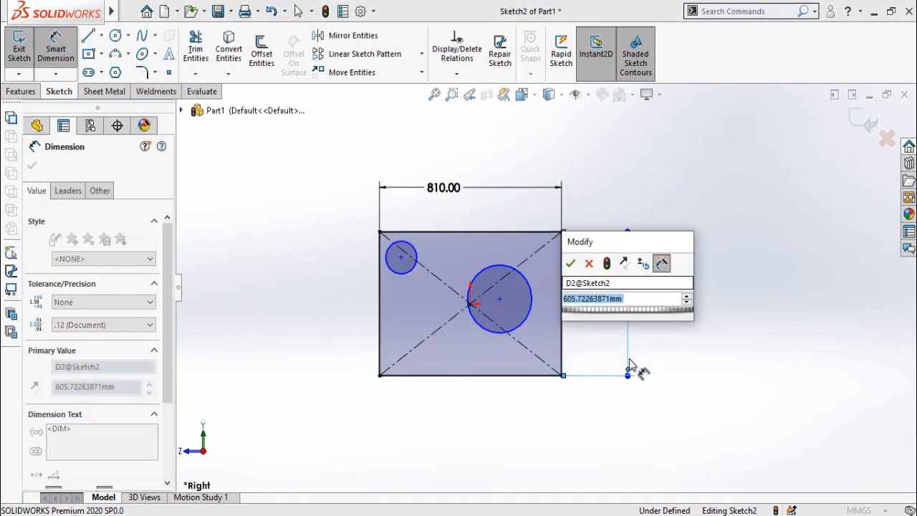
type("700")
key("Return")
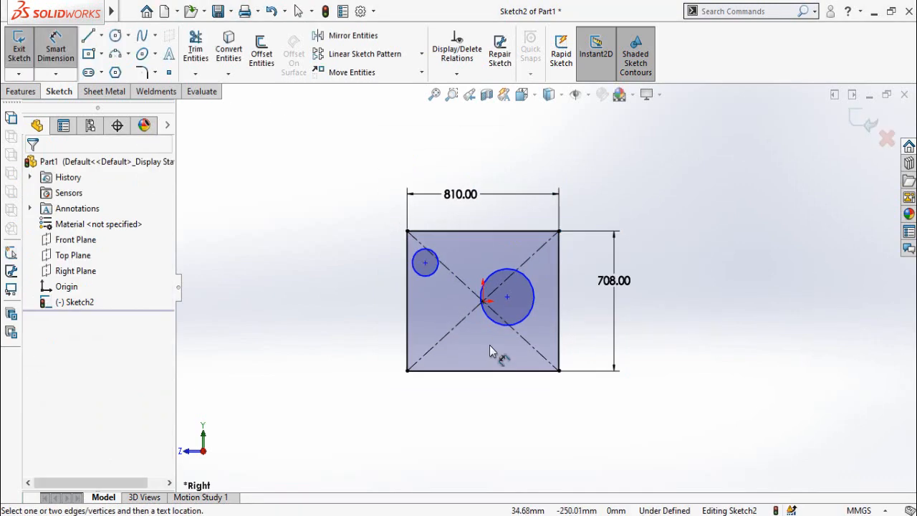
Set the large circle's diameter to 500 mm and the small circle's diameter to 85 mm.
left_click(500, 325)
left_click(444, 442)
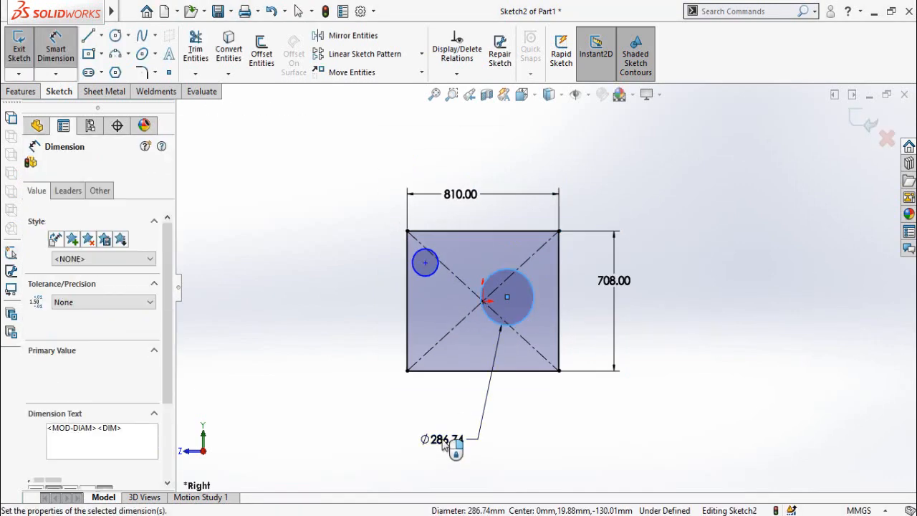
type("500")
key("Return")
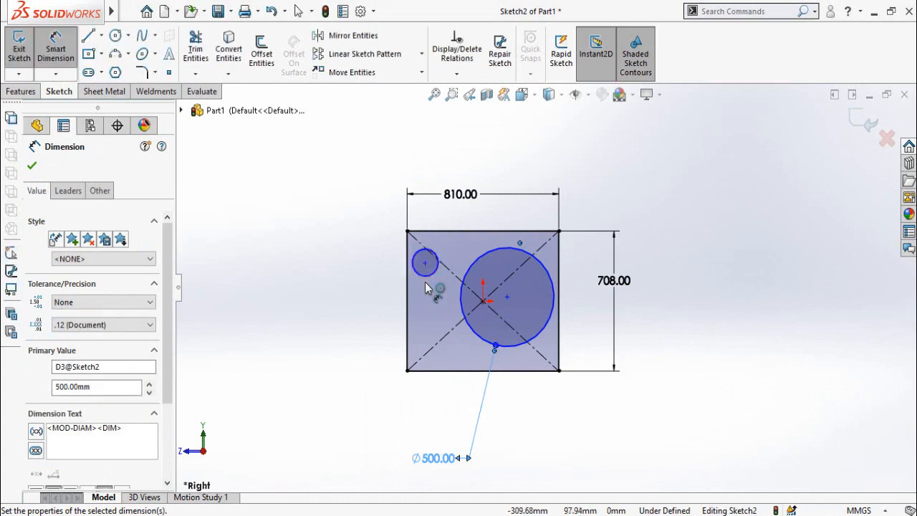
left_click(425, 277)
left_click(334, 351)
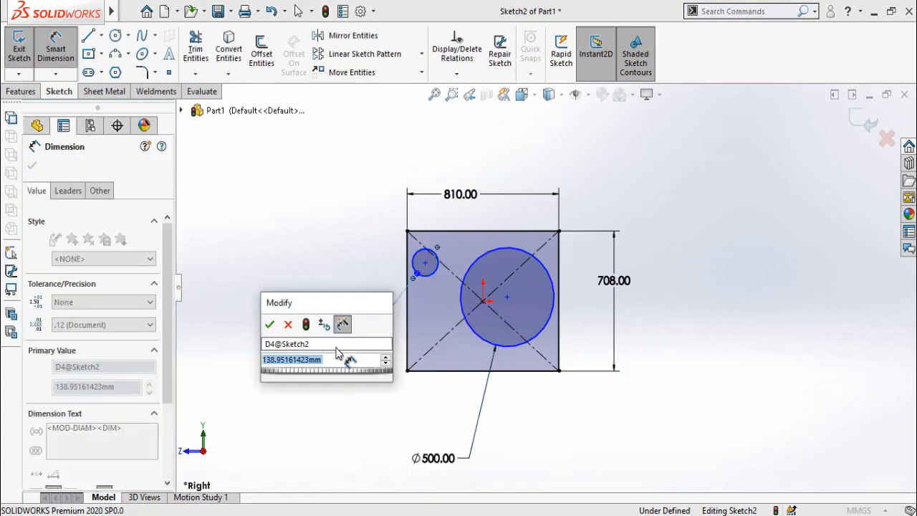
type("85")
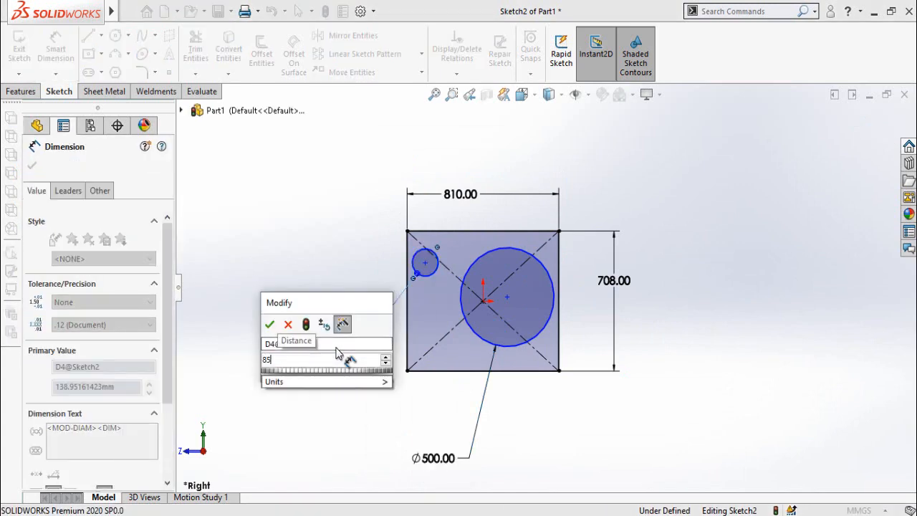
key("Return")
Position the large circle's centre 405 mm from the rectangle's right edge and 353 mm below its upper edge.
scroll(534, 262, "down", 2)
left_click(530, 267)
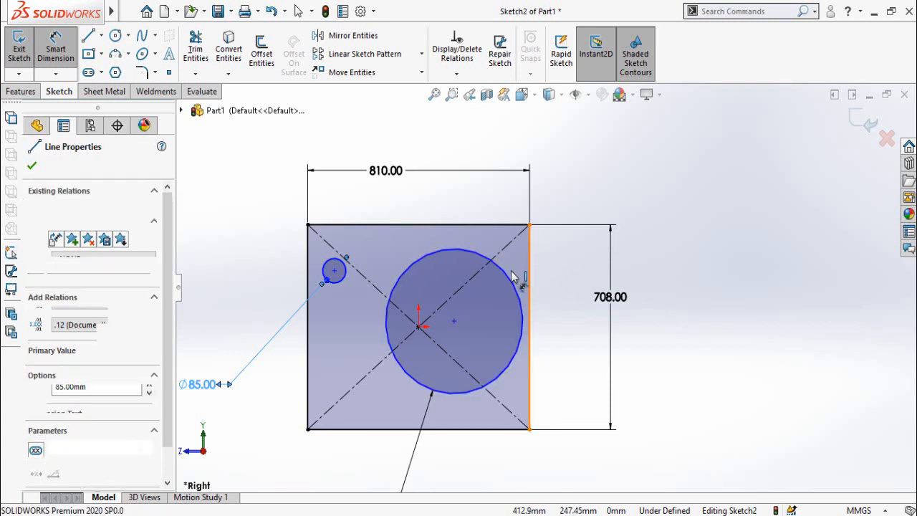
left_click(504, 274)
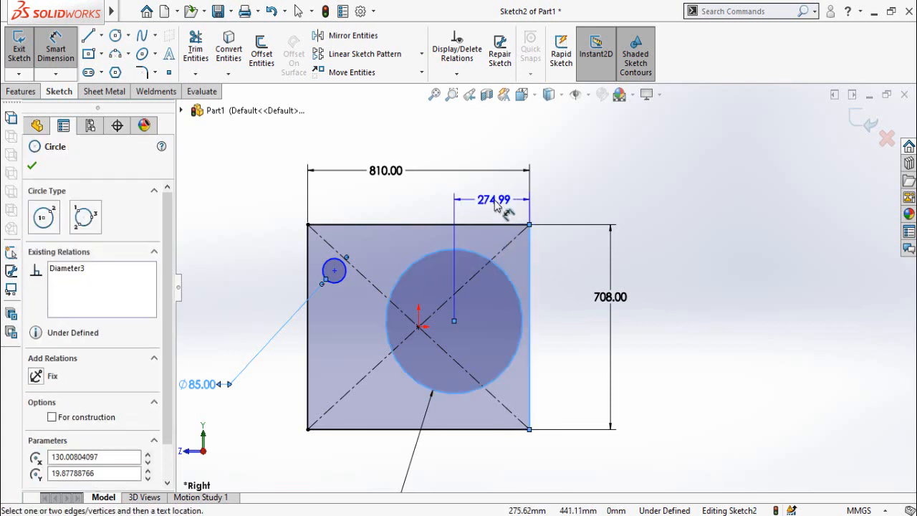
left_click(494, 205)
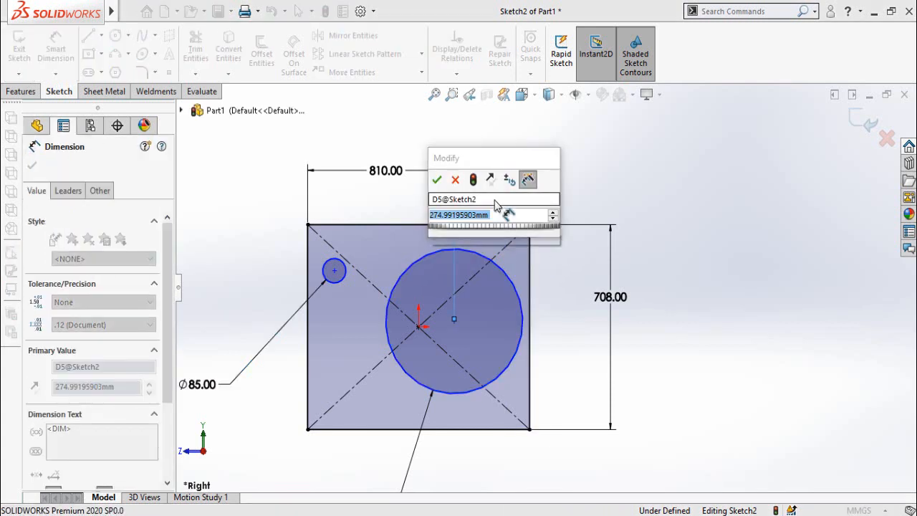
type("405")
key("Return")
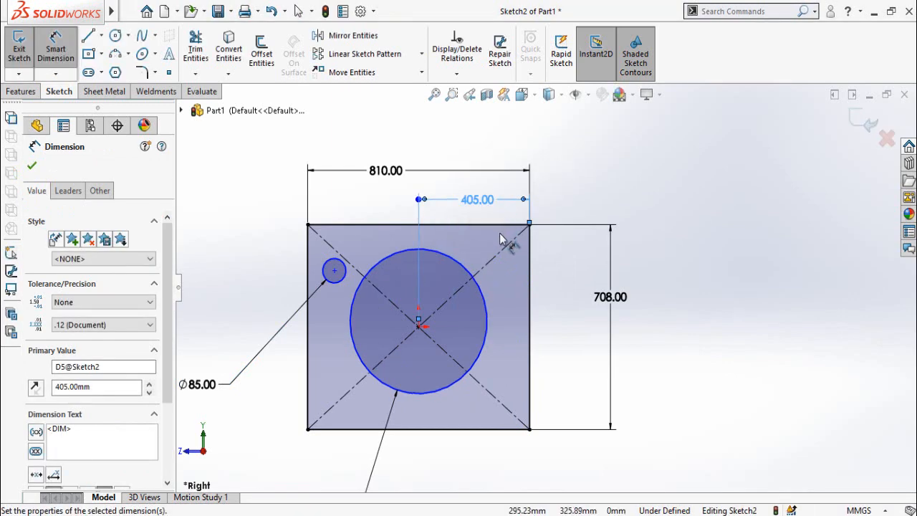
left_click(487, 225)
left_click(466, 273)
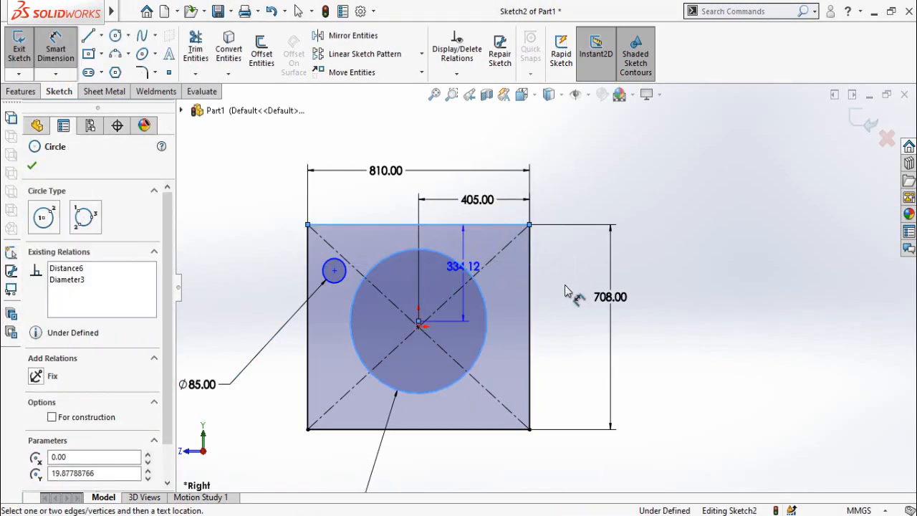
left_click(566, 291)
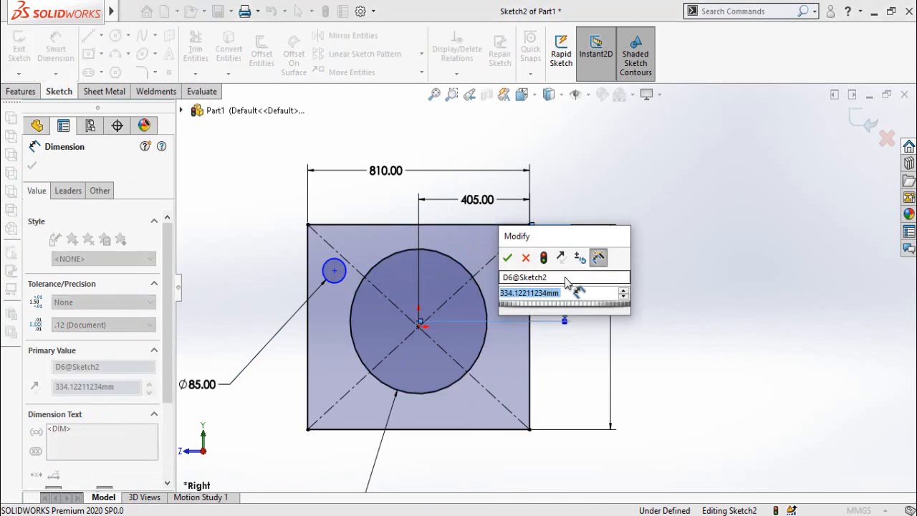
type("353")
key("Return")
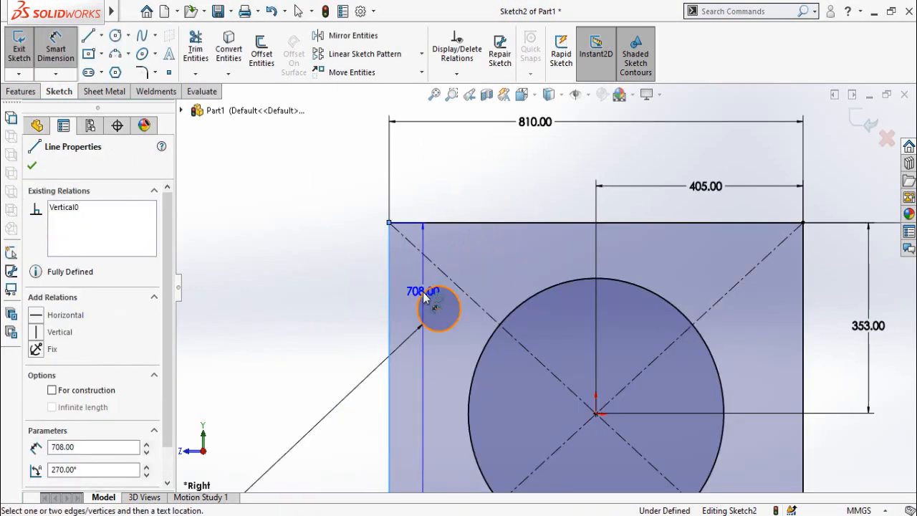
Dimension the small circle's centre 93.5 mm from the rectangle's left edge.
left_click(424, 293)
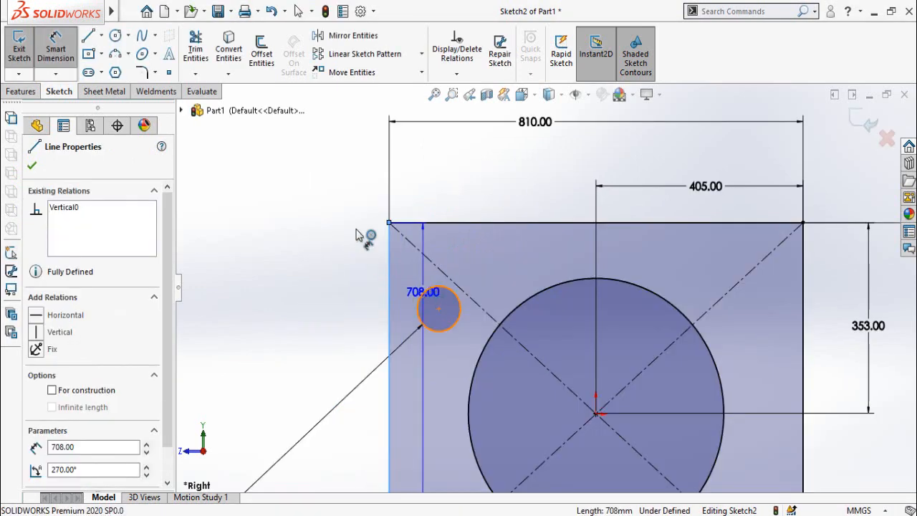
left_click(347, 185)
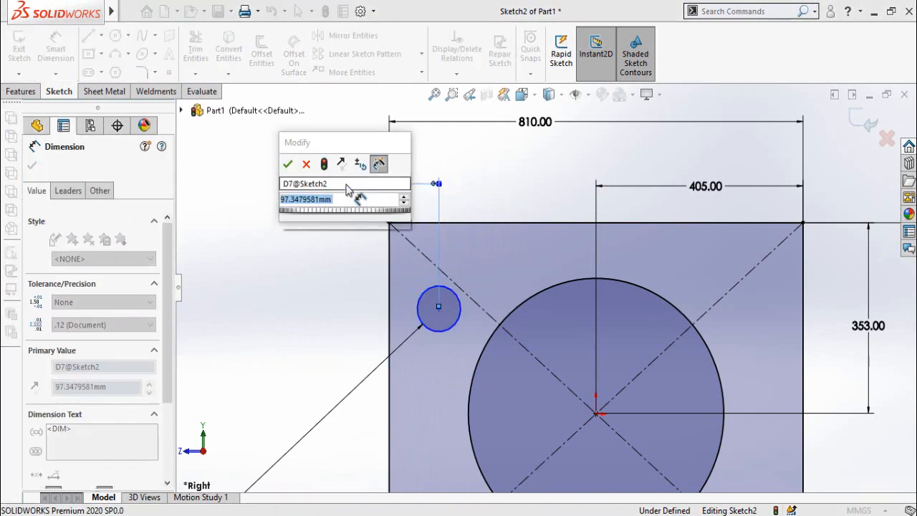
type("93.5")
key("Return")
key("Escape")
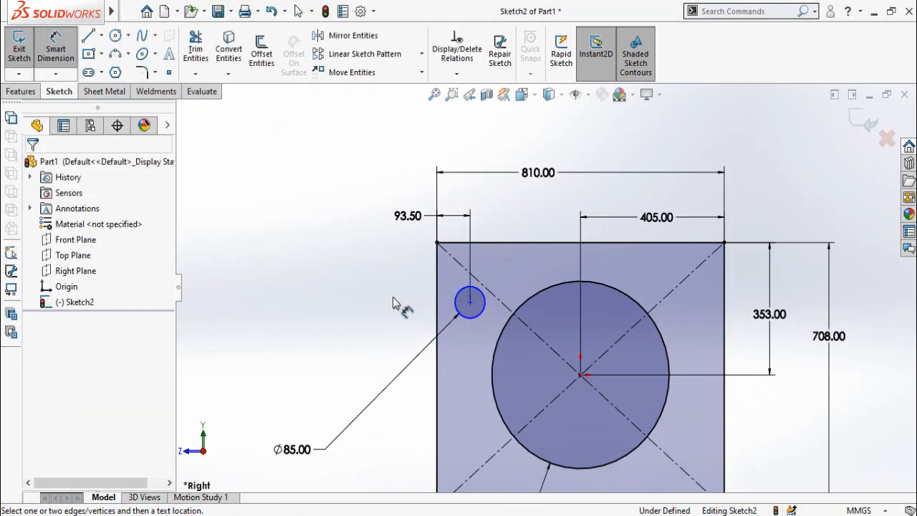
Dimension the small circle's centre 205.5 mm below the rectangle's upper edge and finish dimensioning.
scroll(448, 280, "down", 1)
left_click(470, 236)
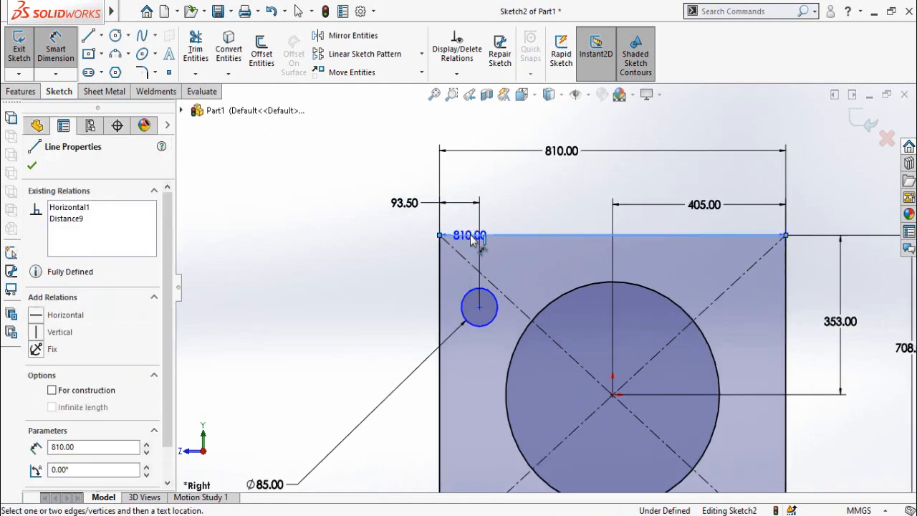
left_click(479, 307)
left_click(356, 281)
type("20")
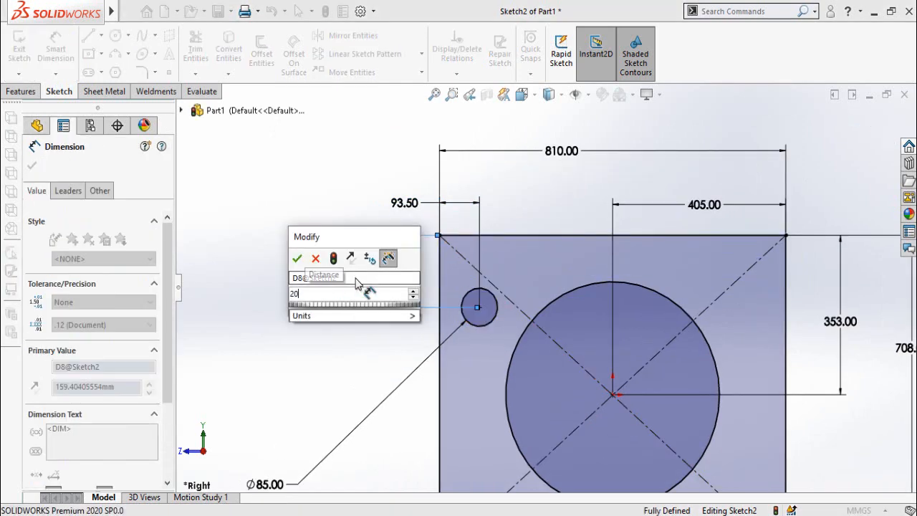
type("5.5")
key("Return")
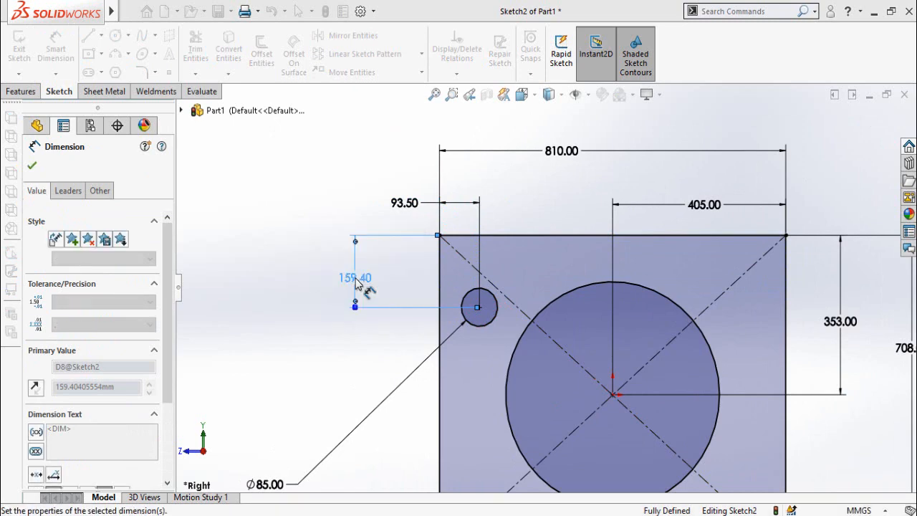
scroll(545, 287, "up", 5)
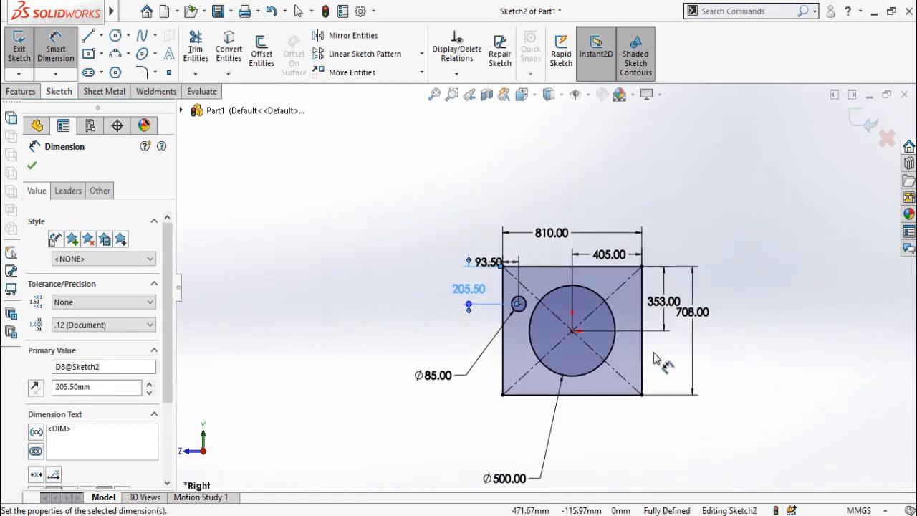
left_click(32, 166)
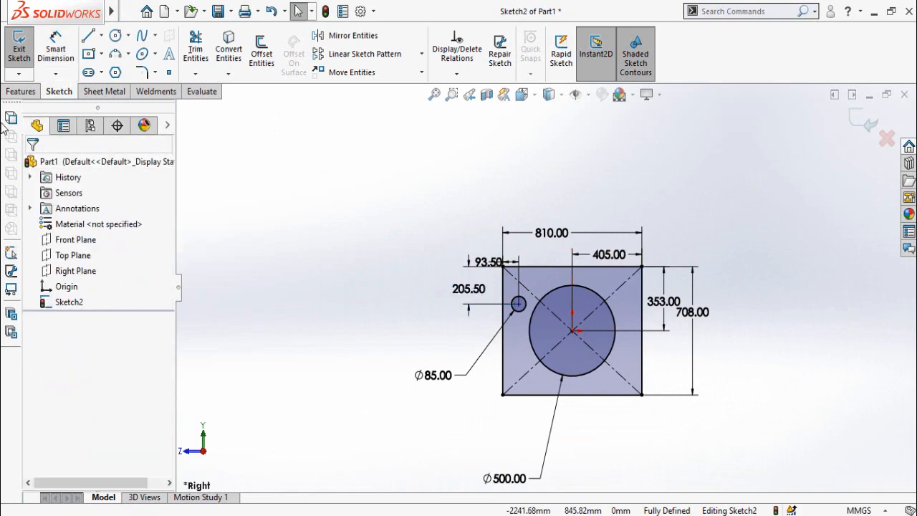
Extrude the plate sketch as a blind boss 60 mm thick.
left_click(20, 95)
left_click(25, 47)
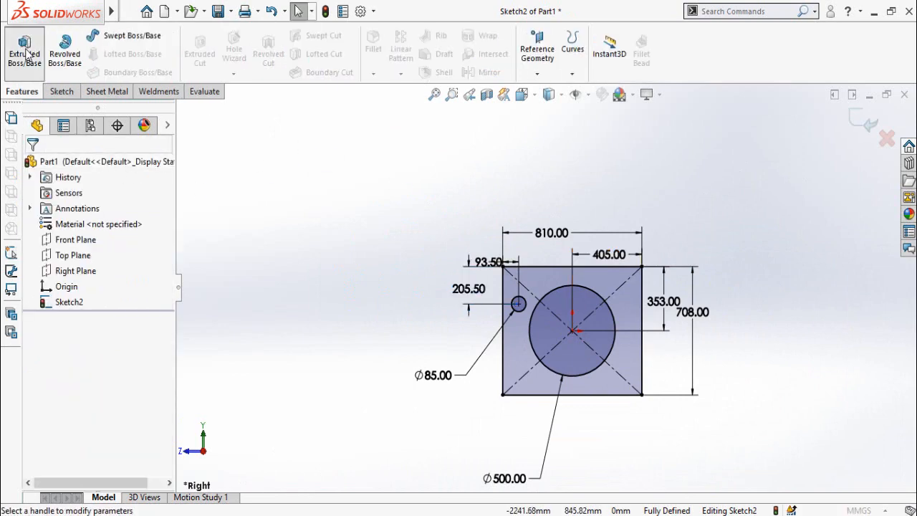
type("60")
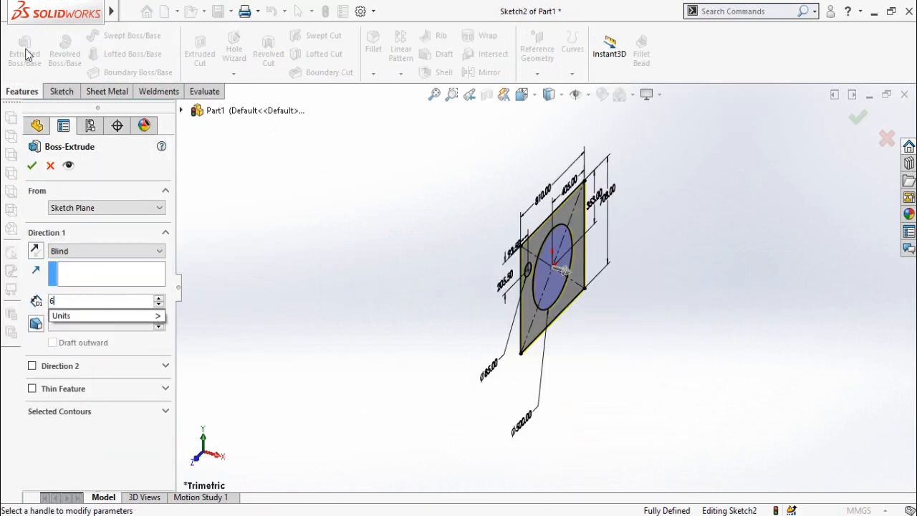
key("Return")
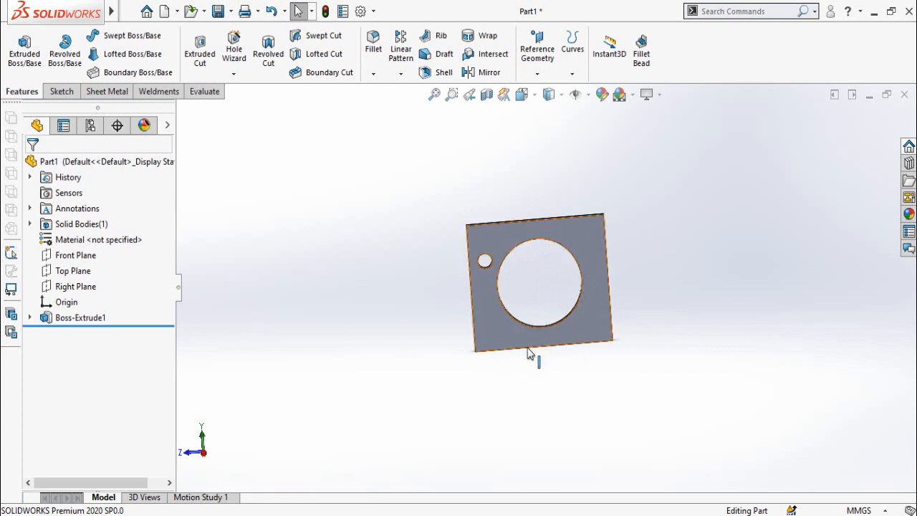
Start a Hole Wizard ISO bottoming tapped hole through all and set its size to M14.
left_click(233, 58)
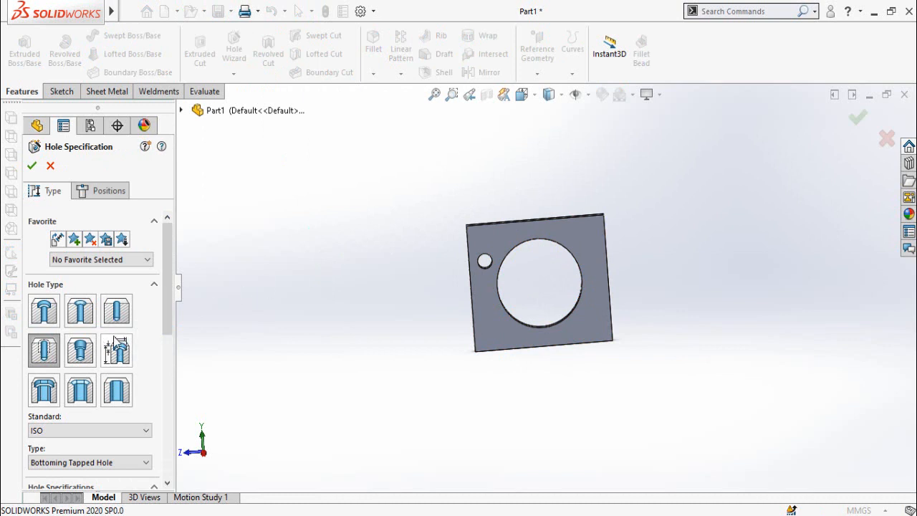
left_click_drag(166, 292, 163, 330)
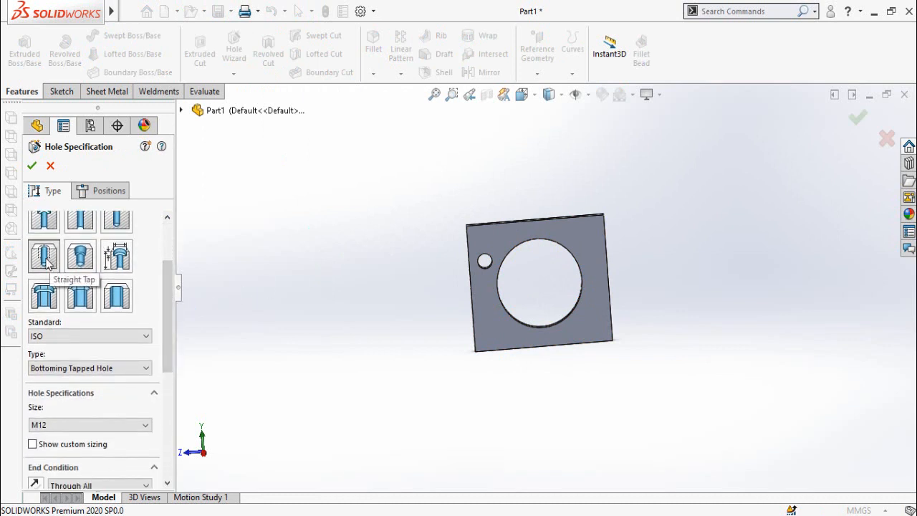
left_click_drag(164, 339, 170, 372)
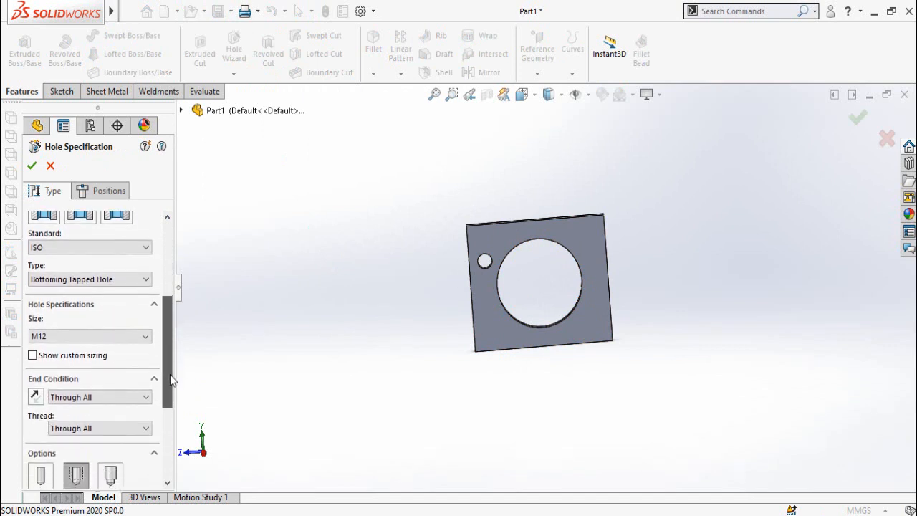
left_click(77, 331)
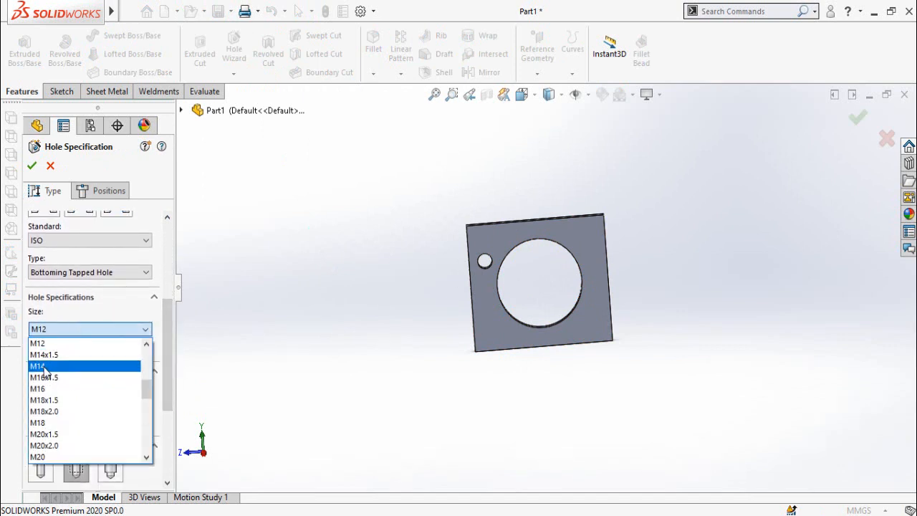
left_click(36, 366)
scroll(149, 392, "down", 5)
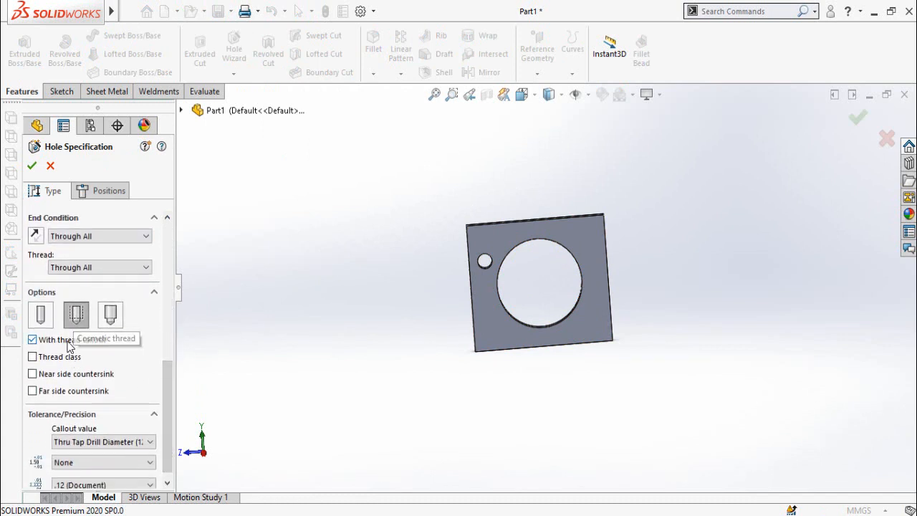
Choose the plate's large face for the hole positions and sketch a construction circle about 677 mm in diameter around the large opening.
left_click(102, 192)
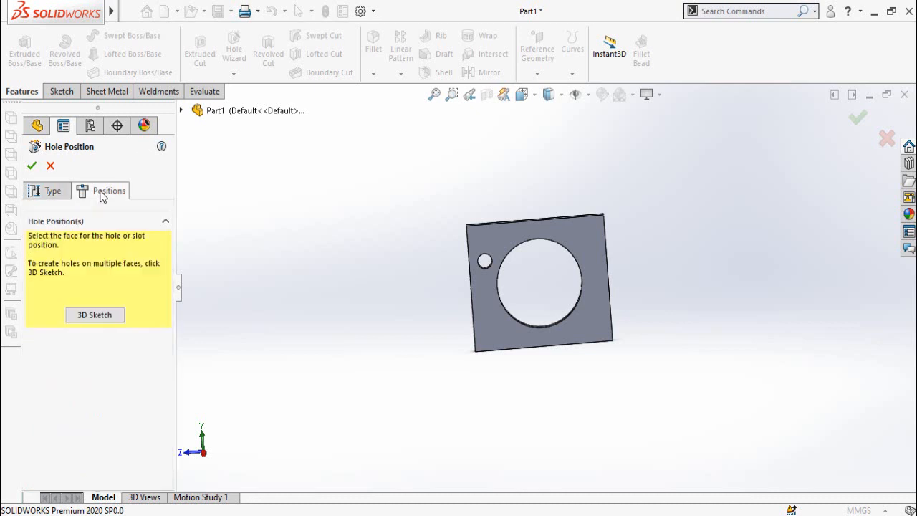
left_click(486, 323)
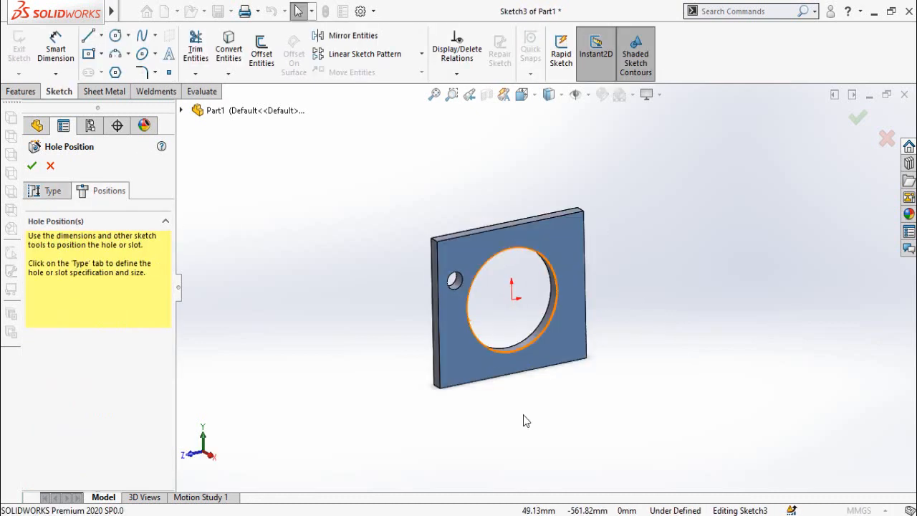
scroll(537, 311, "down", 2)
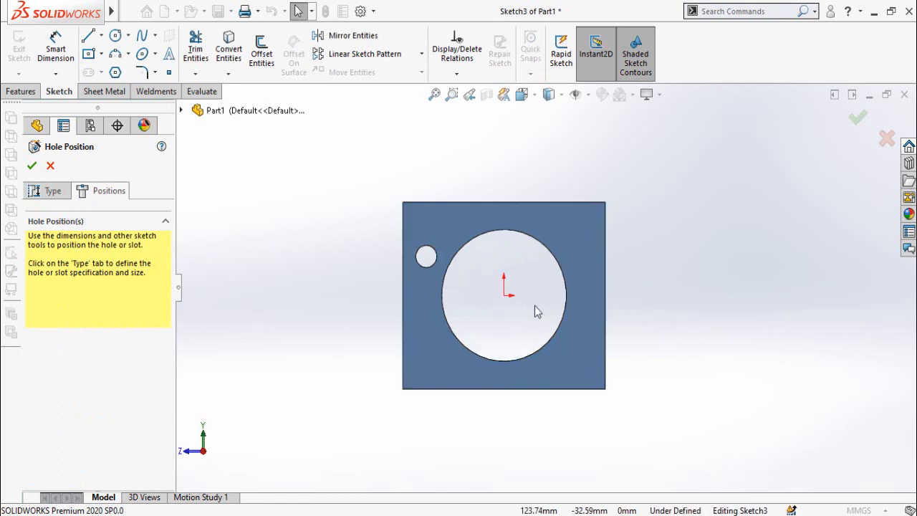
key("c")
left_click(521, 276)
left_click(572, 349)
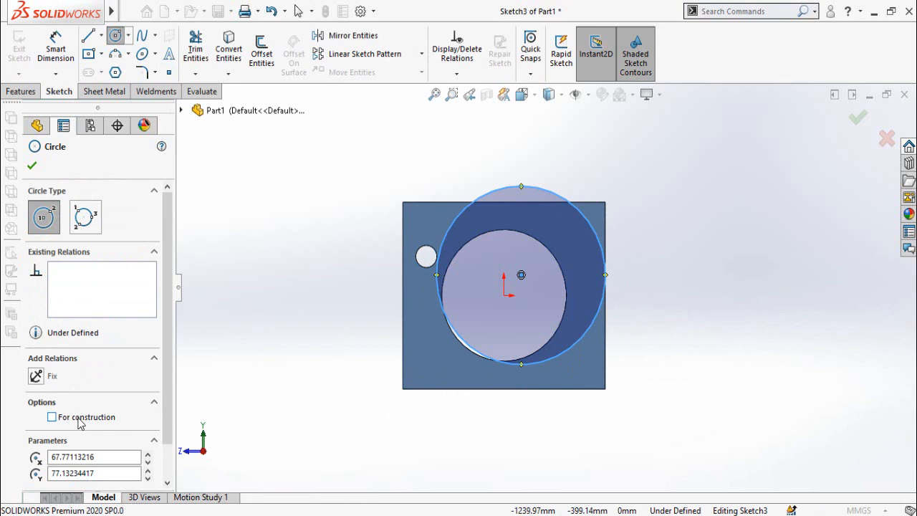
left_click(79, 422)
key("Escape")
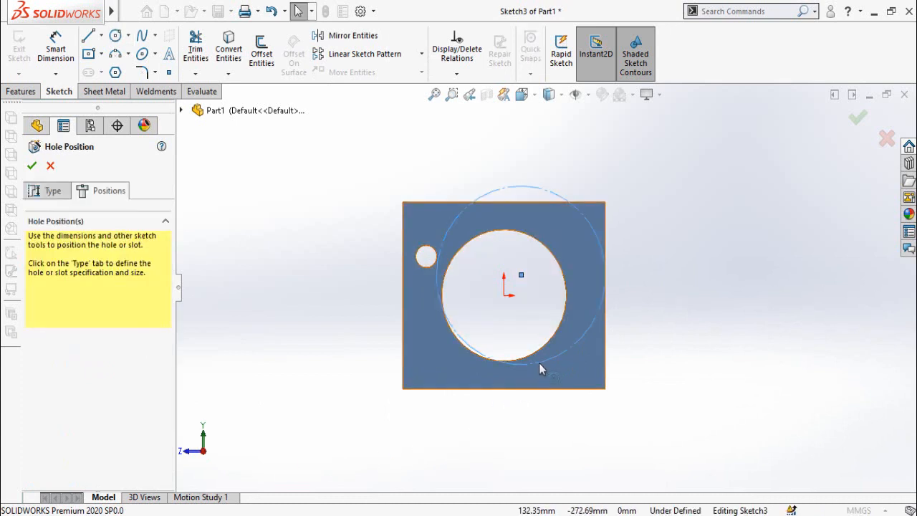
Make the construction circle concentric with the edge of the large opening.
left_click(539, 362)
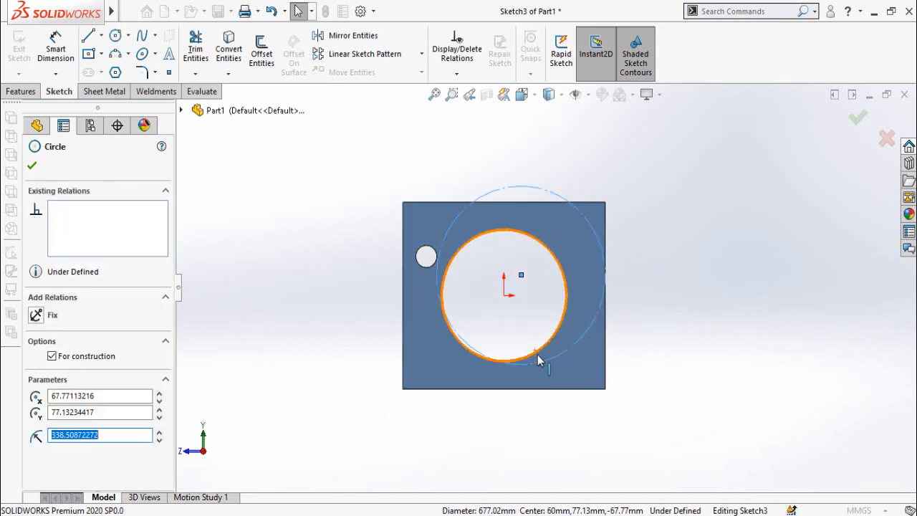
left_click(538, 355, "ctrl")
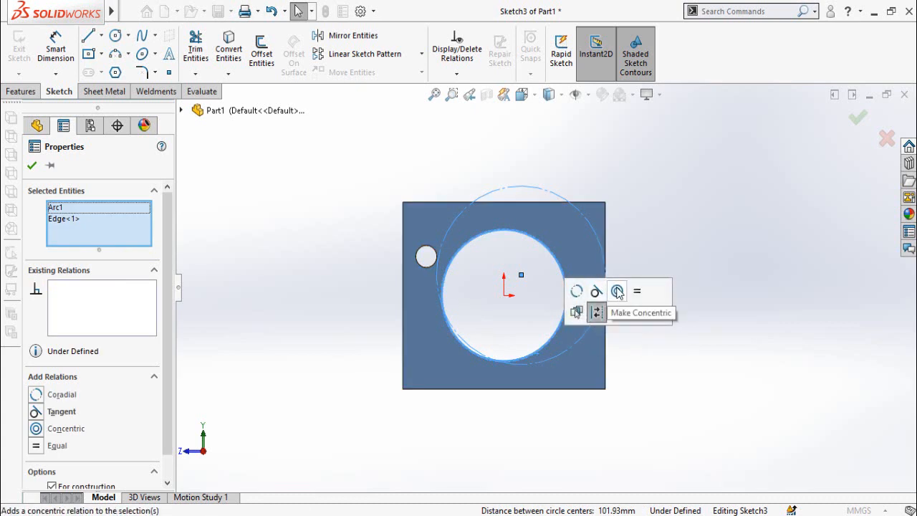
left_click(595, 311)
left_click(663, 387)
Set the construction circle's diameter to 540 mm.
right_click_drag(678, 378, 622, 289)
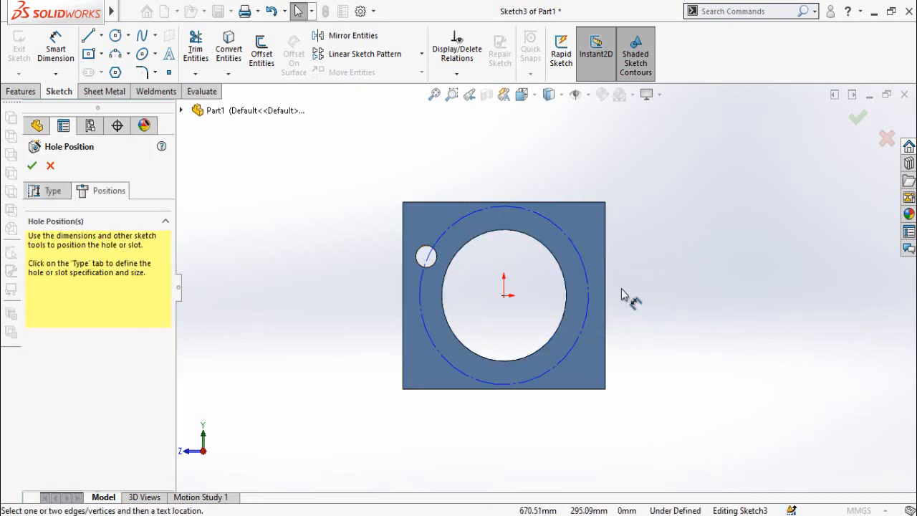
left_click(537, 383)
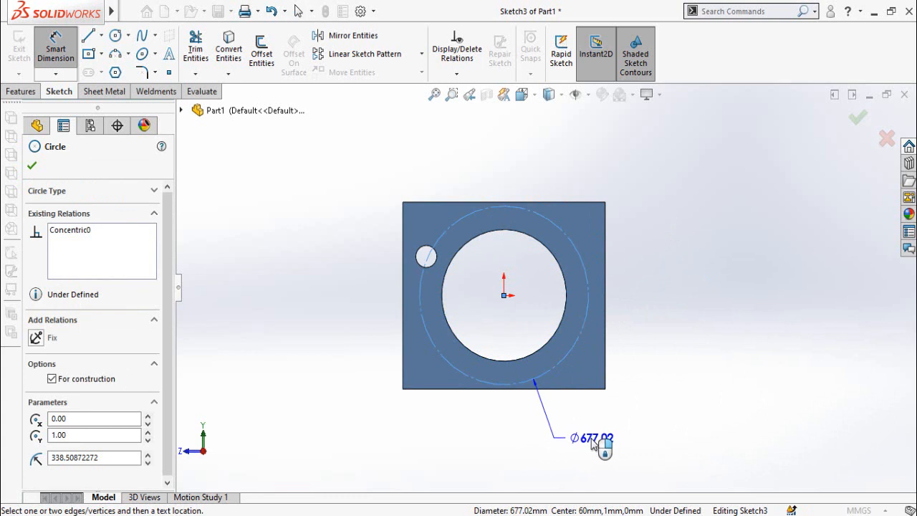
left_click(592, 445)
type("540")
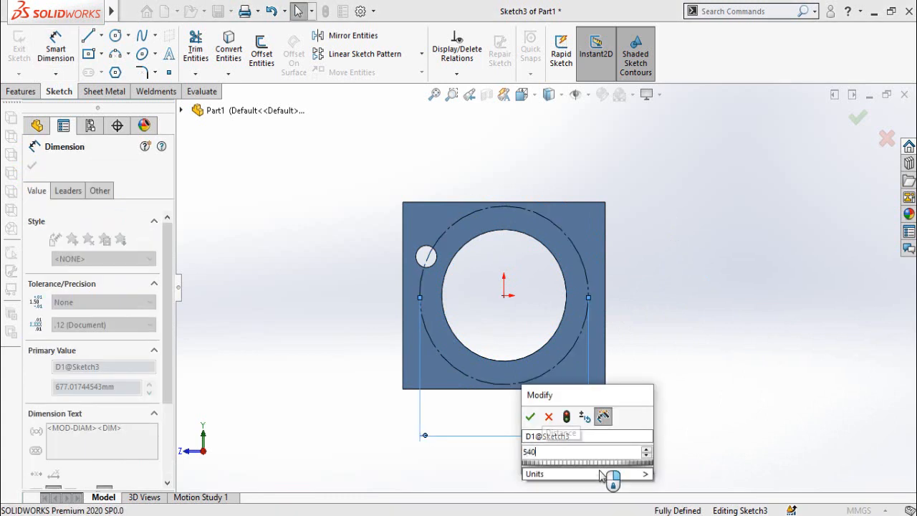
key("Return")
key("Escape")
Draw a vertical centerline about 335 mm long from the construction circle's centre up past the circle.
scroll(587, 242, "down", 3)
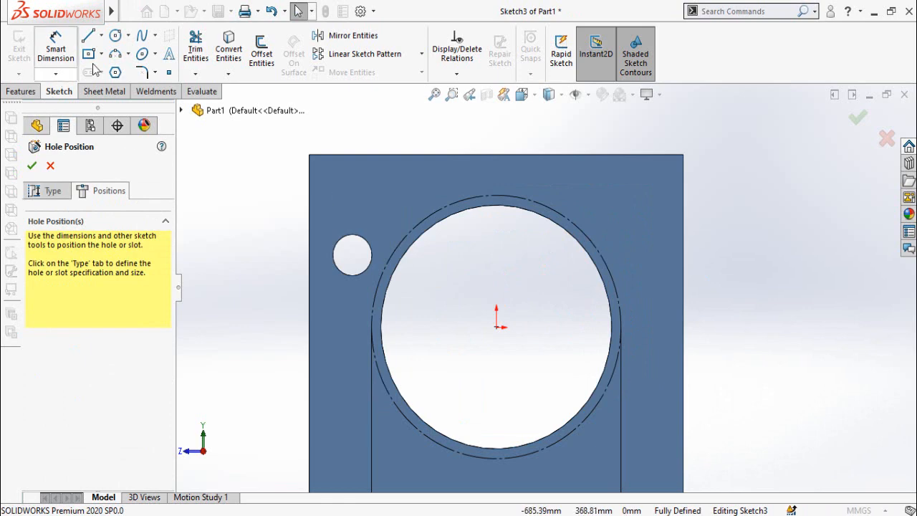
left_click(101, 36)
left_click(119, 70)
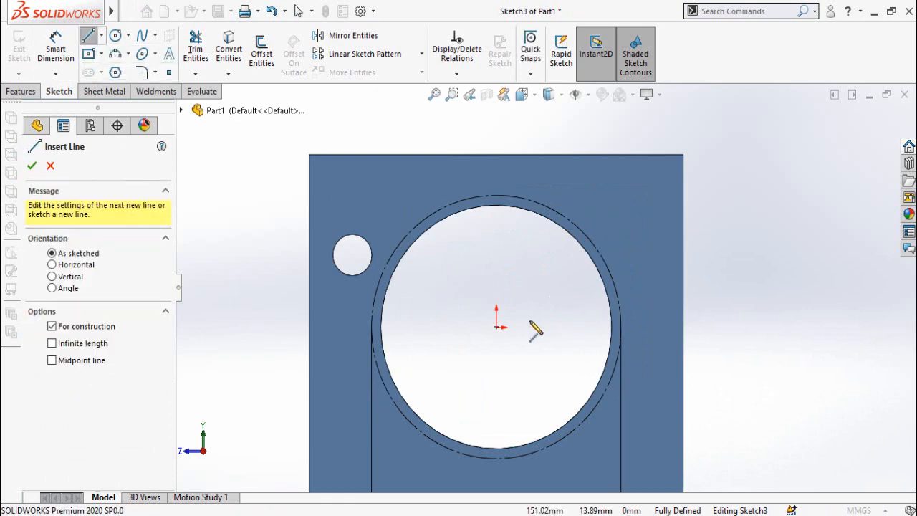
scroll(497, 349, "down", 5)
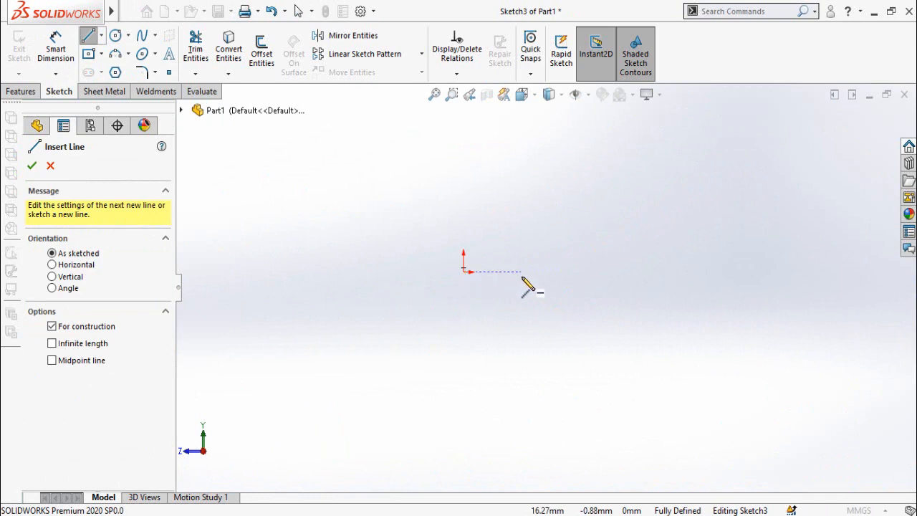
scroll(476, 283, "down", 2)
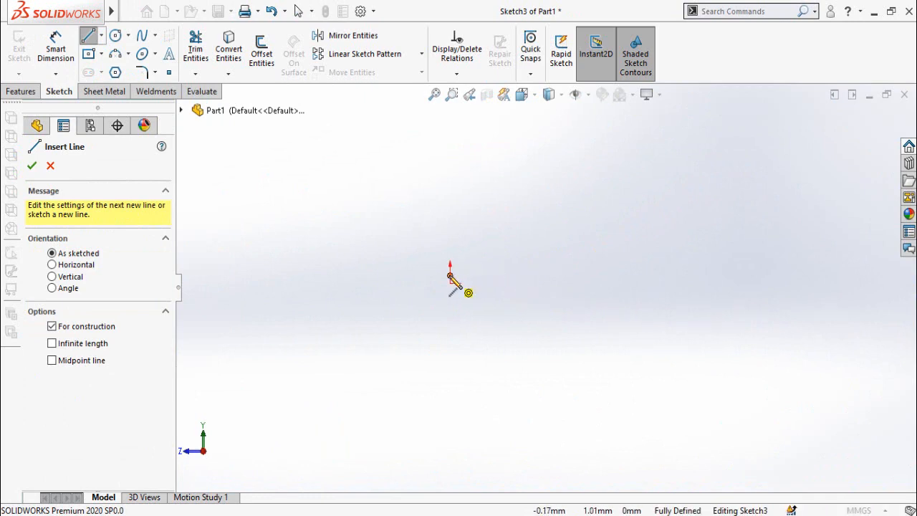
left_click(450, 276)
scroll(657, 215, "up", 6)
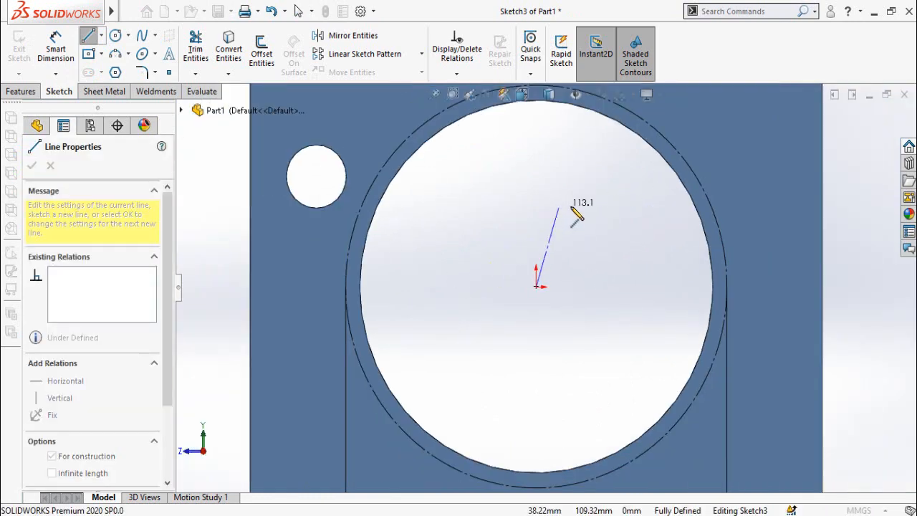
scroll(568, 219, "down", 1)
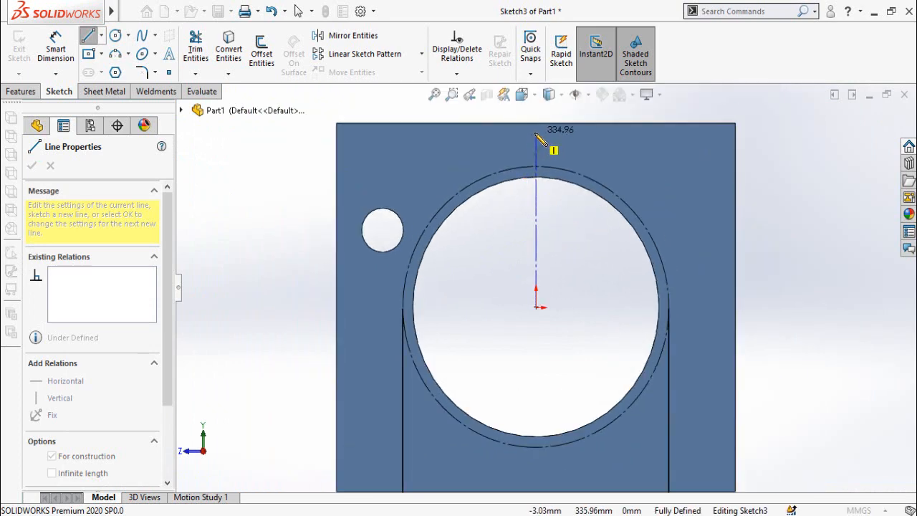
left_click(536, 134)
key("Escape")
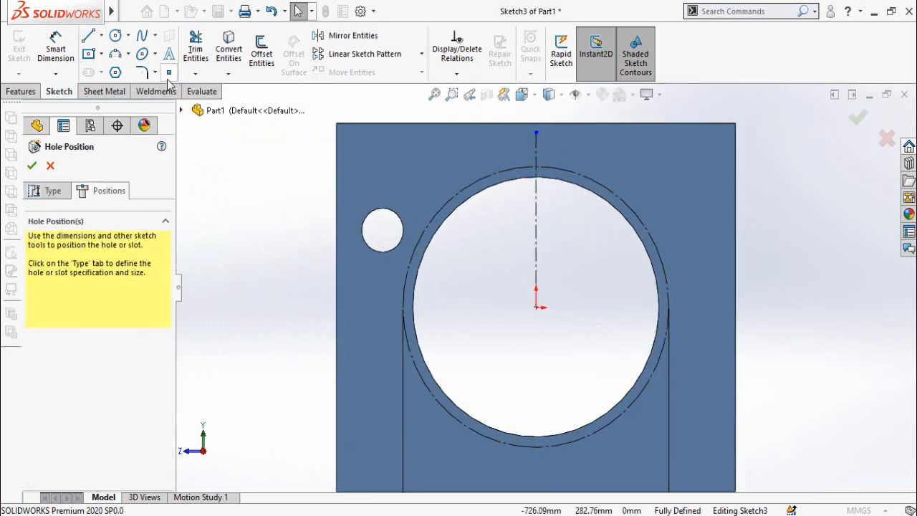
Draw a second centerline about 325 mm long from the circle's centre, slanting about 22° clockwise from the vertical centerline.
left_click(101, 35)
left_click(125, 69)
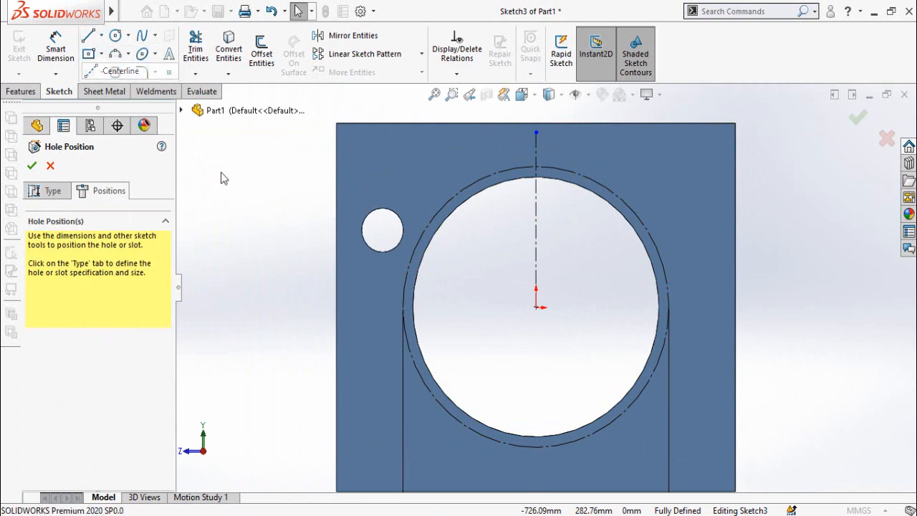
scroll(544, 298, "down", 5)
scroll(551, 349, "down", 3)
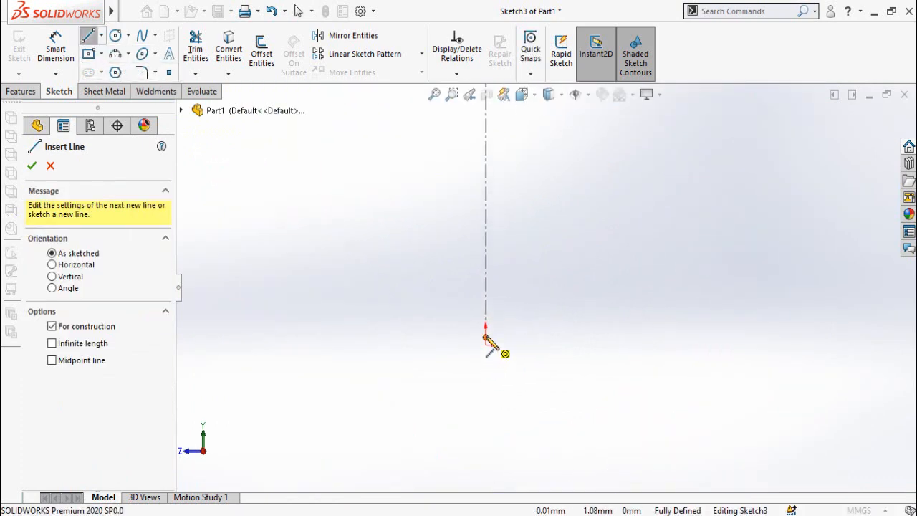
left_click(485, 337)
scroll(573, 247, "up", 5)
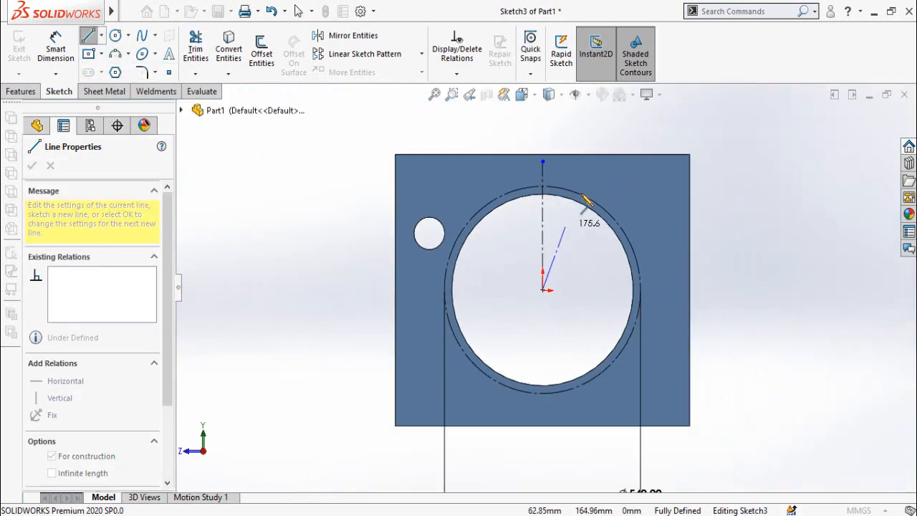
scroll(586, 179, "down", 2)
left_click(584, 179)
key("Escape")
Dimension the angle between the vertical and the slanted centerline and set it to 7.3°.
key("d")
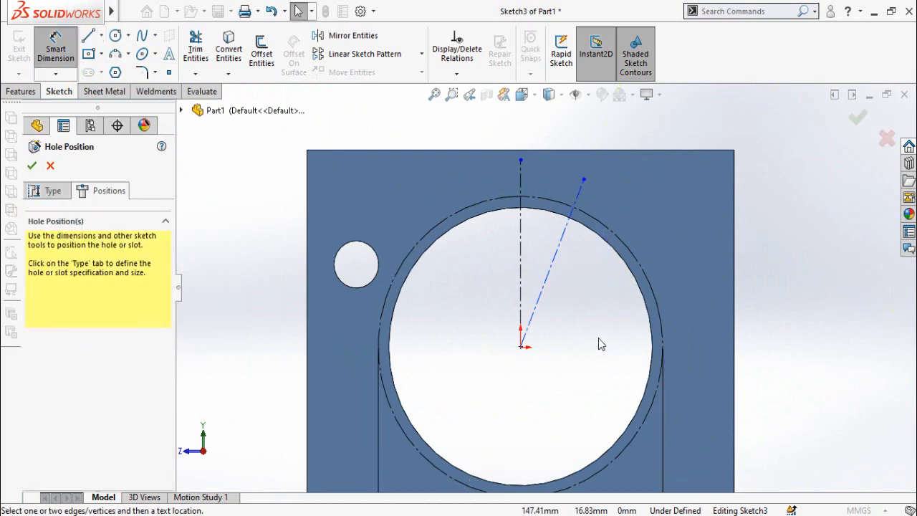
left_click(522, 285)
left_click(546, 281)
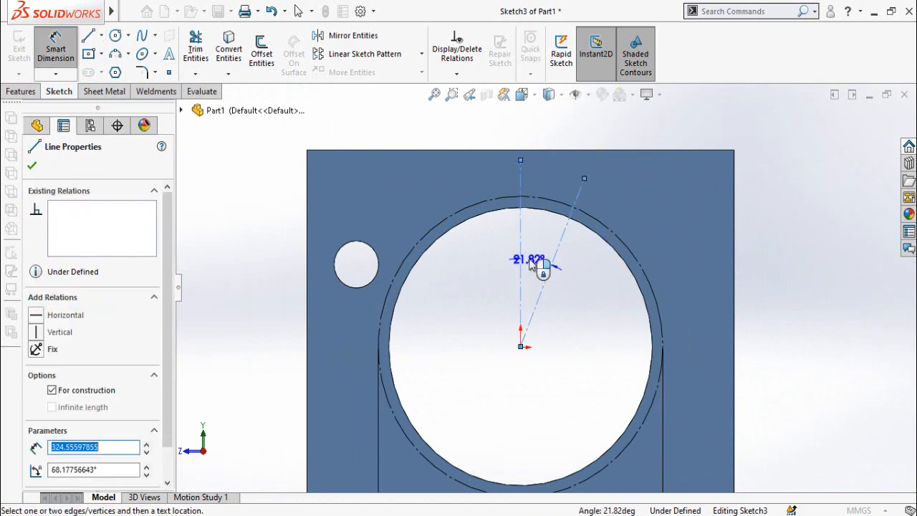
left_click(541, 260)
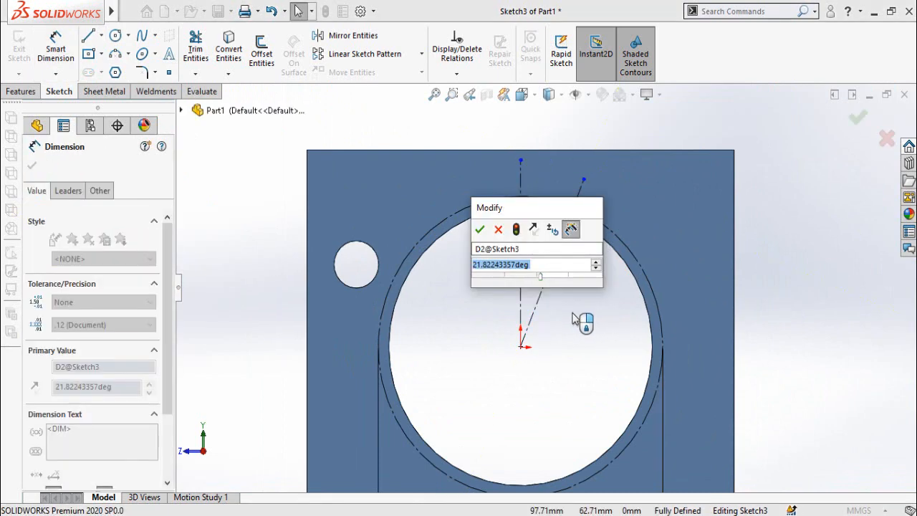
type("7.3")
key("Return")
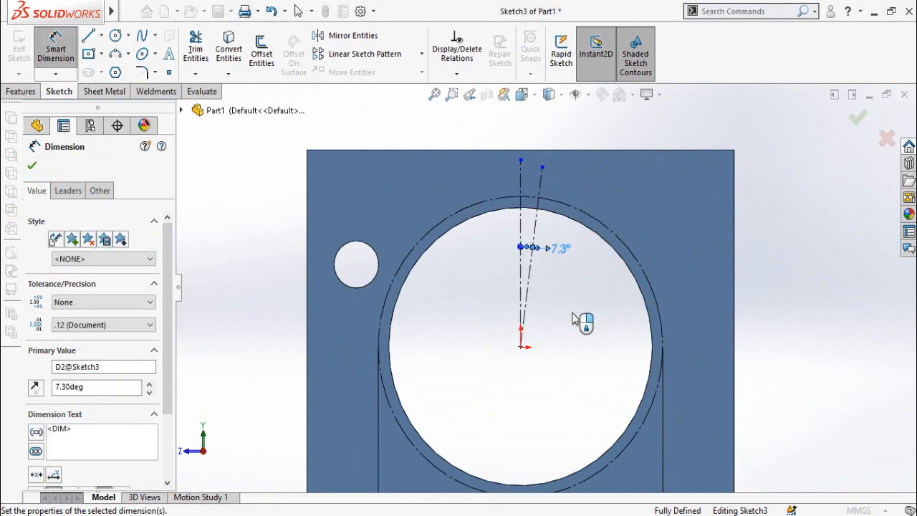
left_click(595, 322)
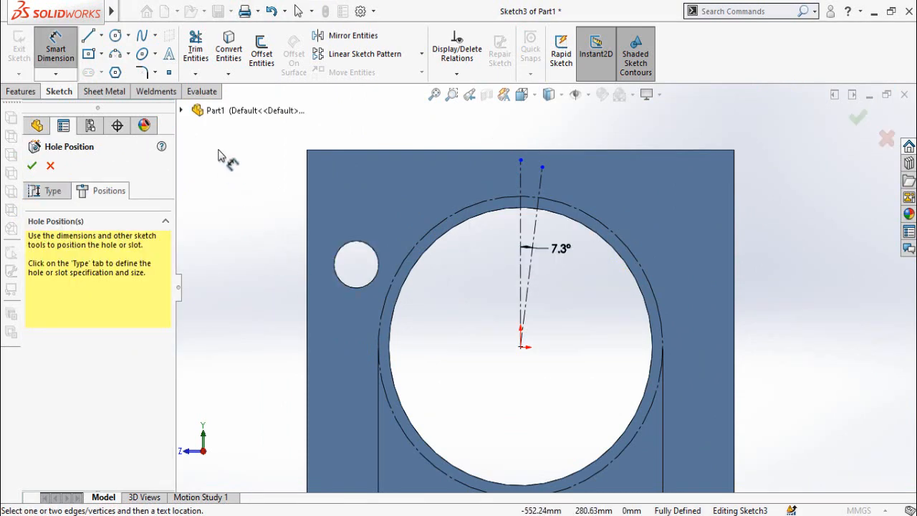
Place the M14 hole's point on the 540 mm construction circle, just clockwise of the slanted centerline.
left_click(170, 74)
scroll(536, 219, "down", 5)
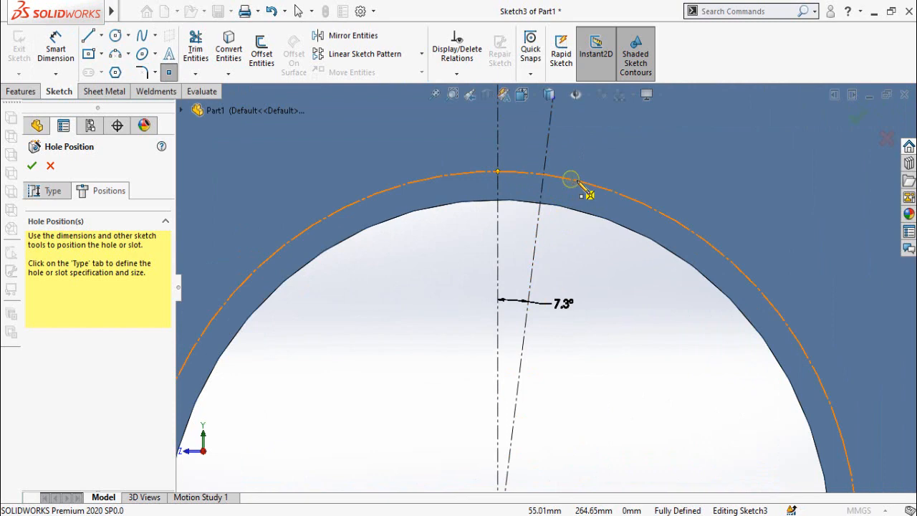
left_click(572, 179)
key("Escape")
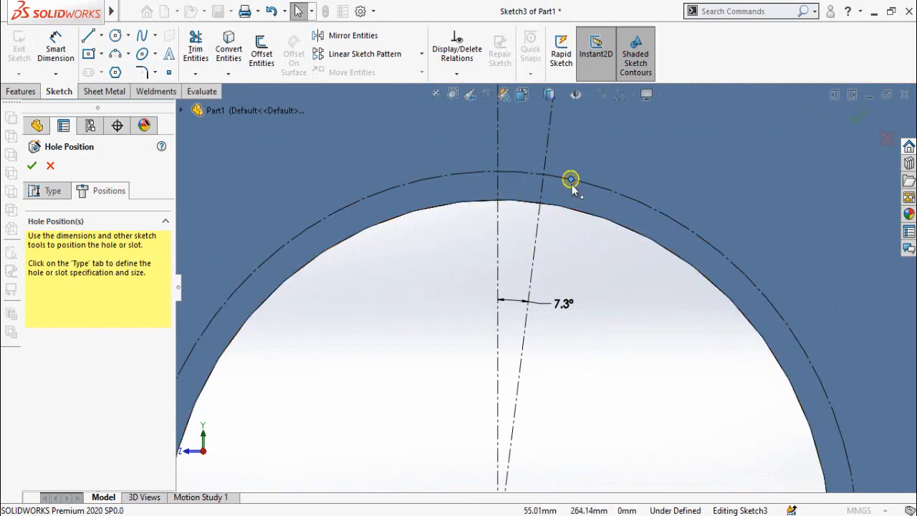
Make the hole point coincident with the slanted centerline and finish the M14 tapped hole.
left_click(539, 241, "ctrl")
left_click(36, 412)
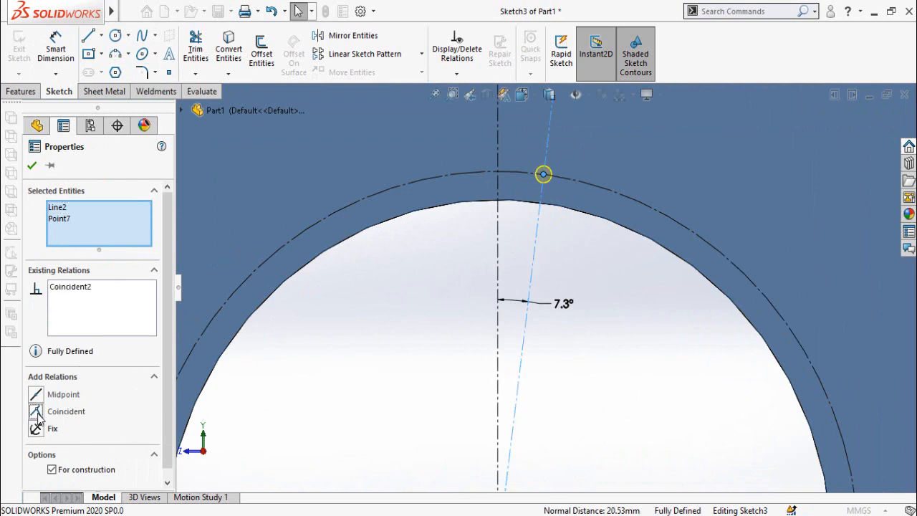
scroll(356, 391, "up", 6)
left_click(618, 390)
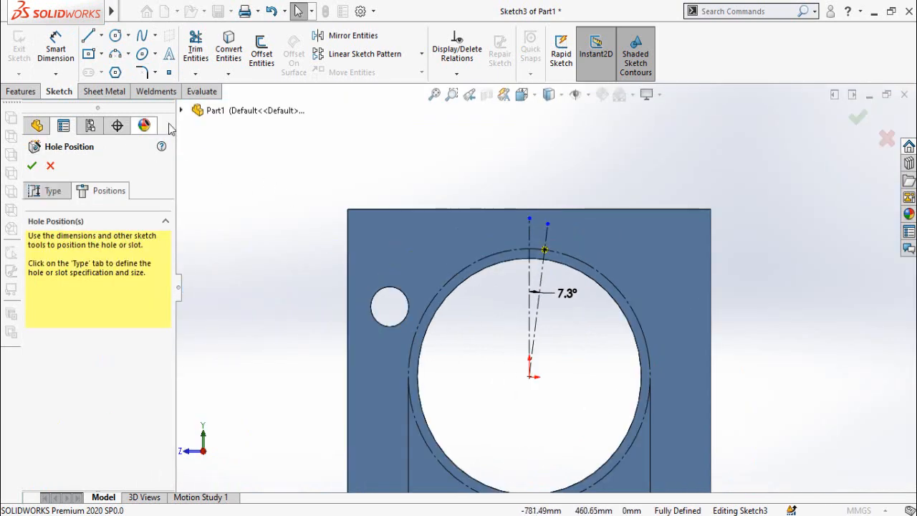
left_click(856, 120)
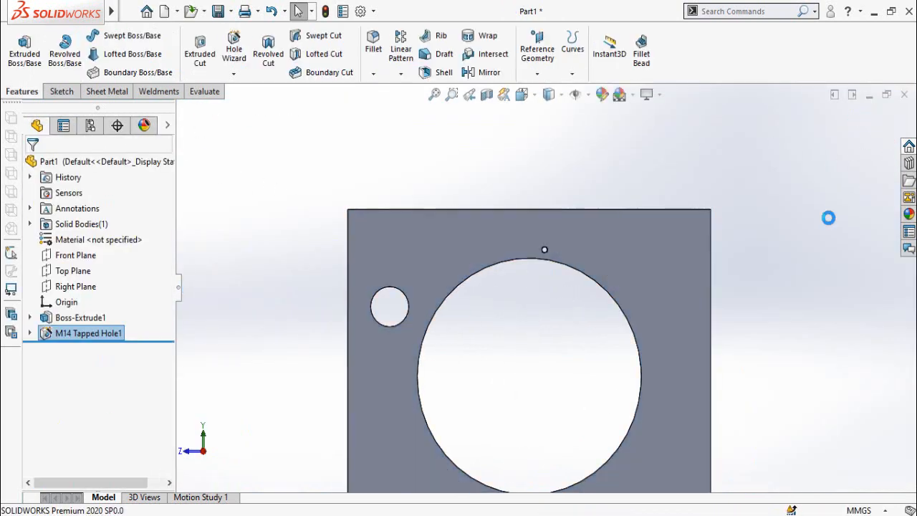
Circular-pattern the M14 tapped hole about the large opening's edge with 12 equally spaced instances over 360°.
scroll(645, 342, "up", 3)
scroll(545, 314, "down", 2)
middle_click_drag(543, 316, 549, 258)
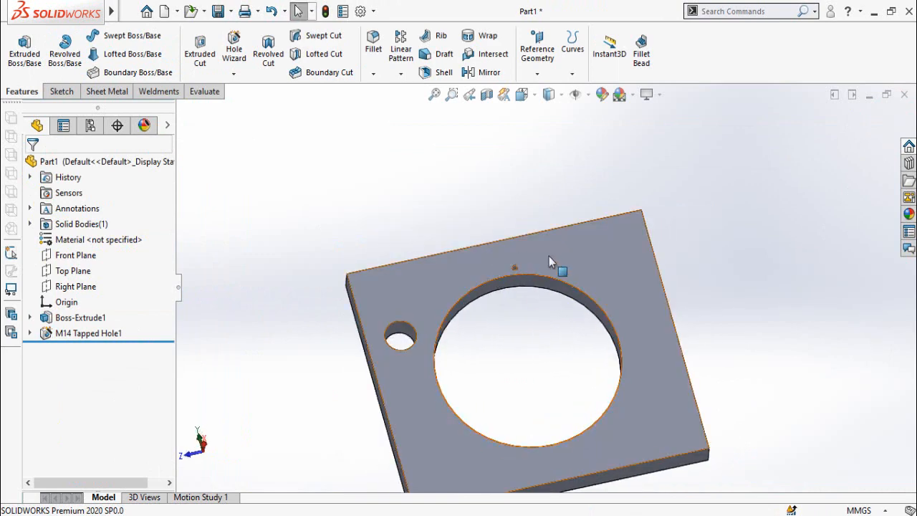
left_click(401, 73)
left_click(430, 108)
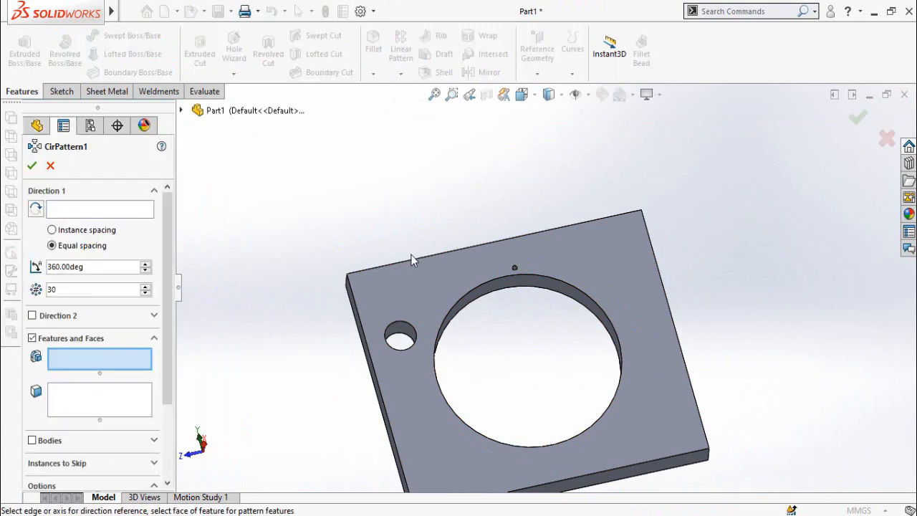
scroll(522, 273, "down", 6)
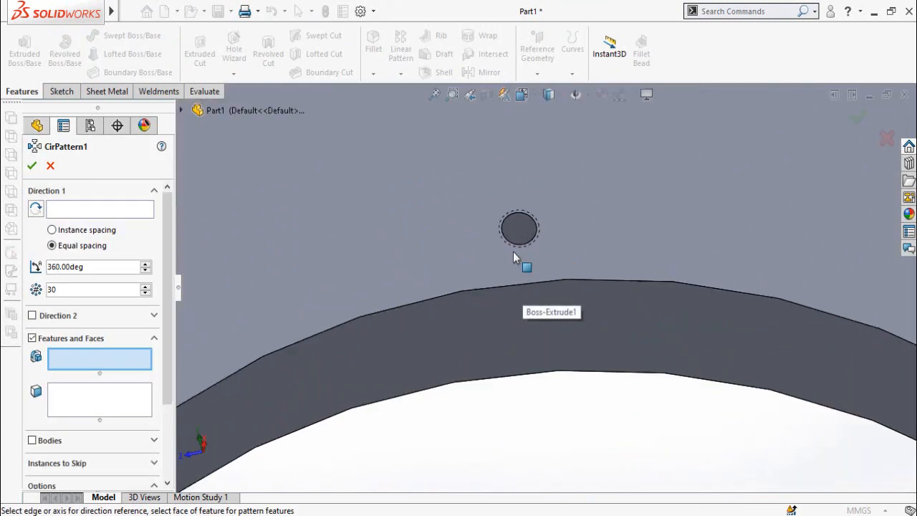
left_click(524, 232)
scroll(530, 240, "up", 6)
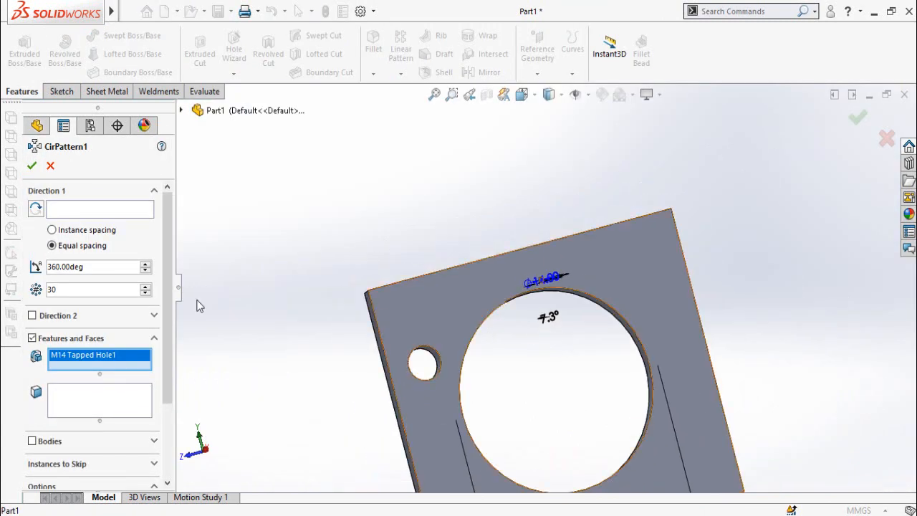
left_click(86, 209)
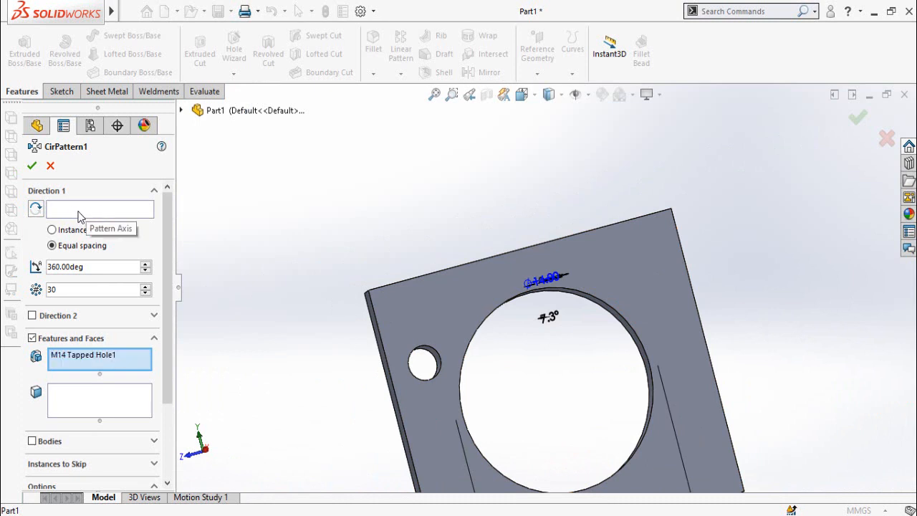
left_click(621, 320)
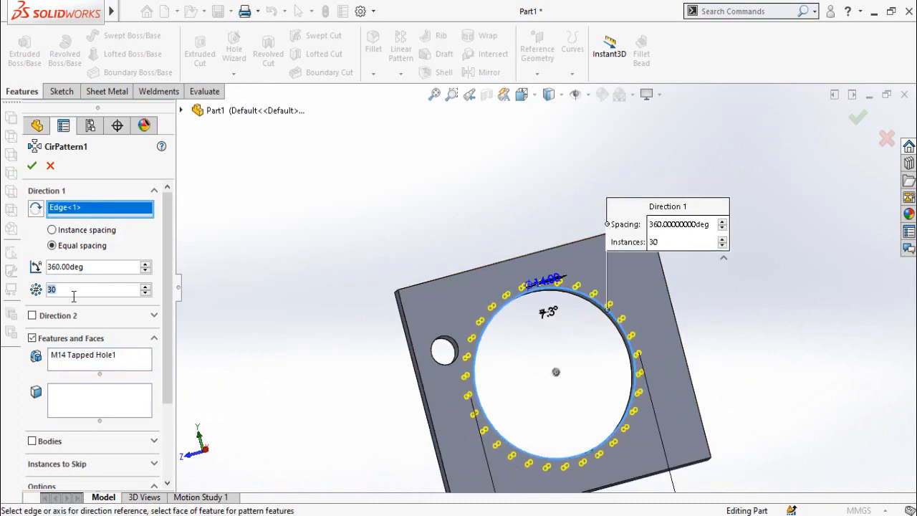
type("12")
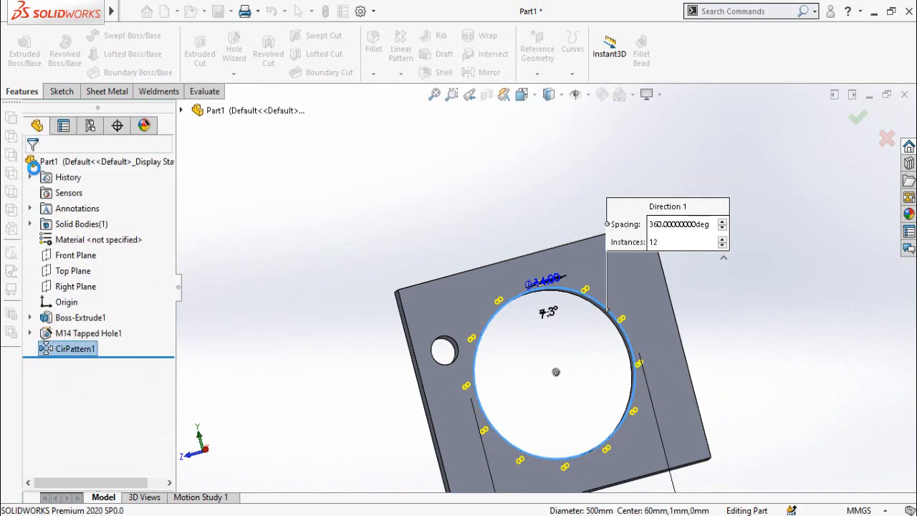
left_click(296, 266)
Start an M10 bottoming tapped hole with the Hole Wizard and place its point on the plate face near the small opening.
scroll(378, 317, "up", 2)
middle_click_drag(445, 320, 494, 344)
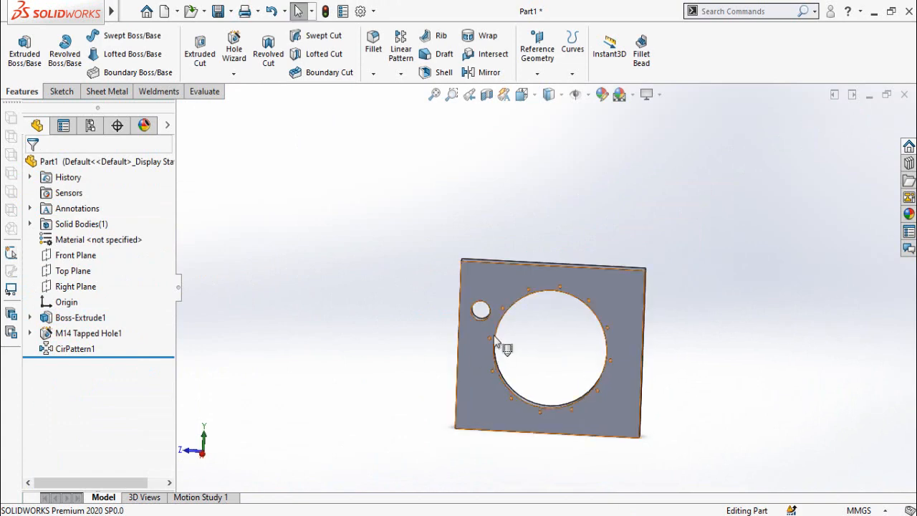
scroll(503, 343, "down", 1)
scroll(548, 301, "up", 1)
scroll(500, 344, "down", 1)
scroll(502, 287, "down", 3)
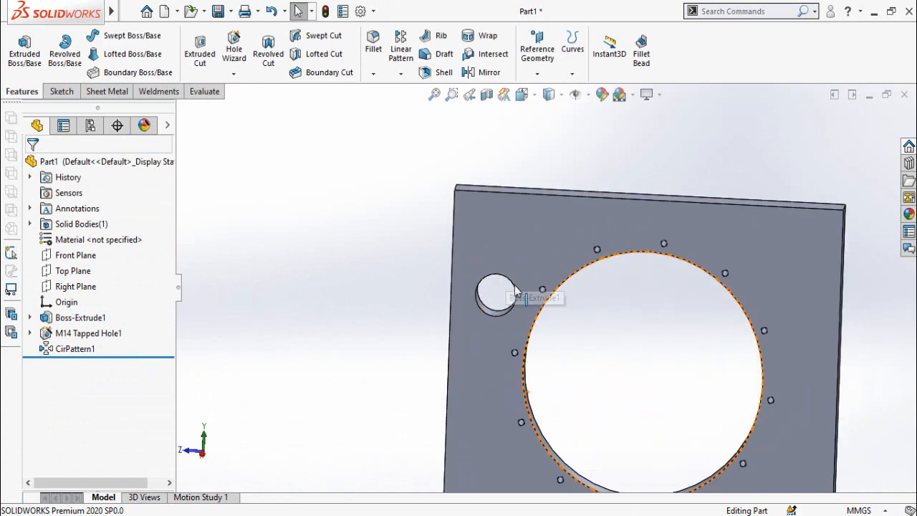
left_click(234, 54)
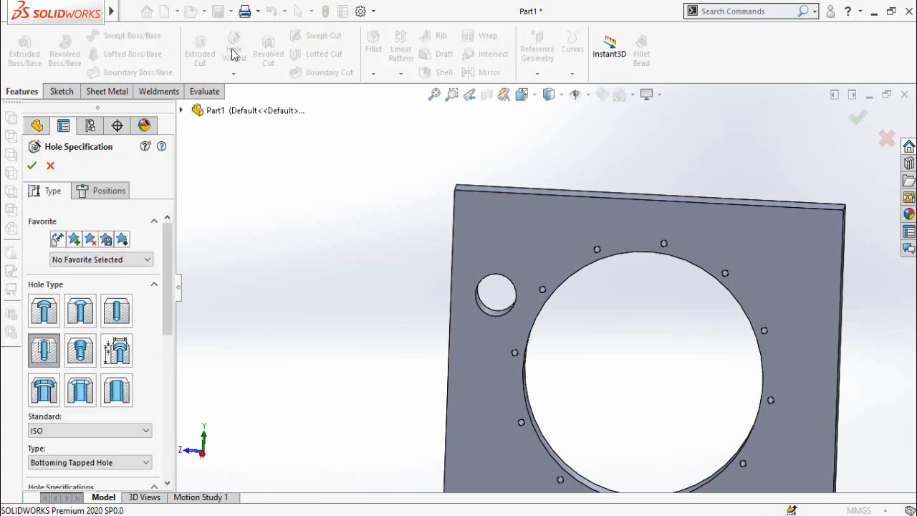
left_click_drag(167, 266, 172, 351)
left_click(89, 316)
scroll(72, 358, "up", 2)
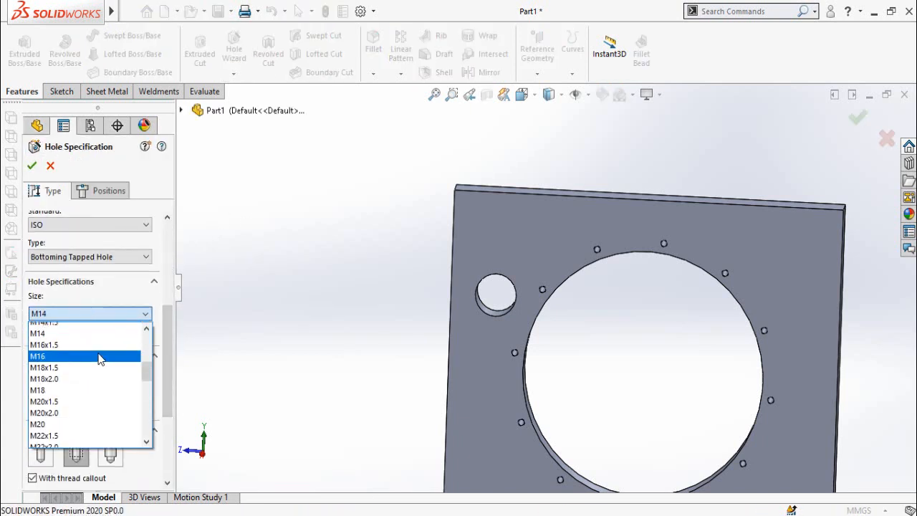
scroll(70, 362, "up", 1)
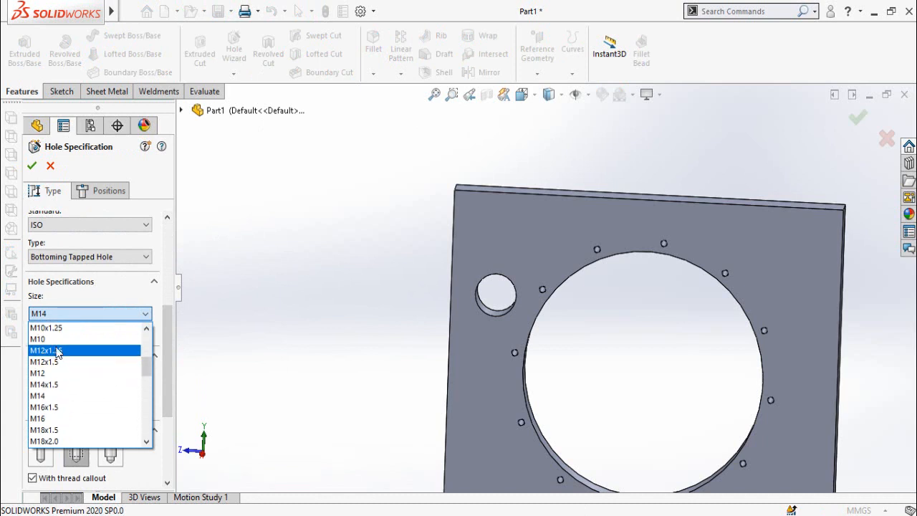
left_click(57, 341)
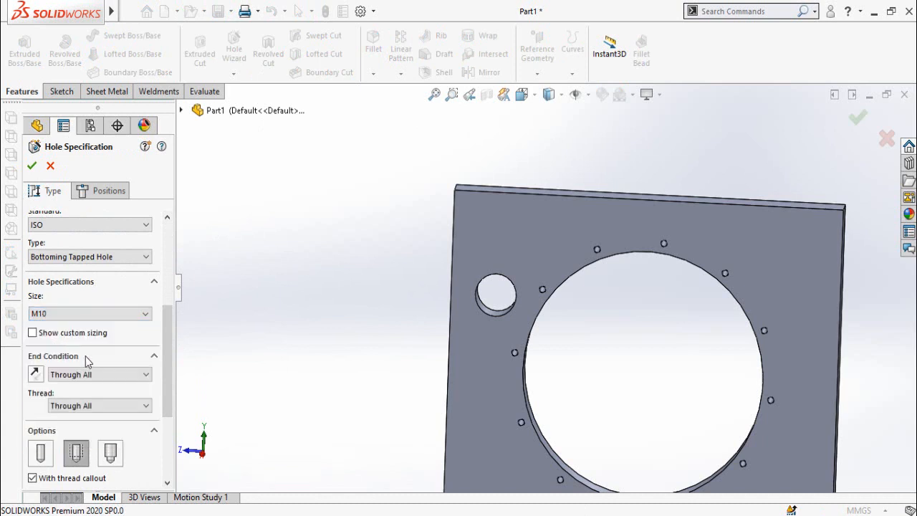
left_click(99, 190)
left_click(519, 239)
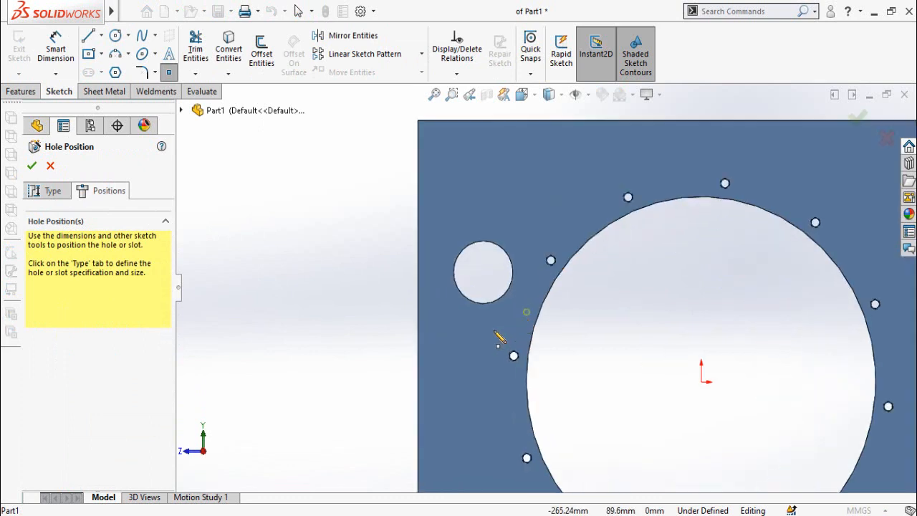
Draw a construction circle about 167 mm in diameter centred on the small opening.
key("c")
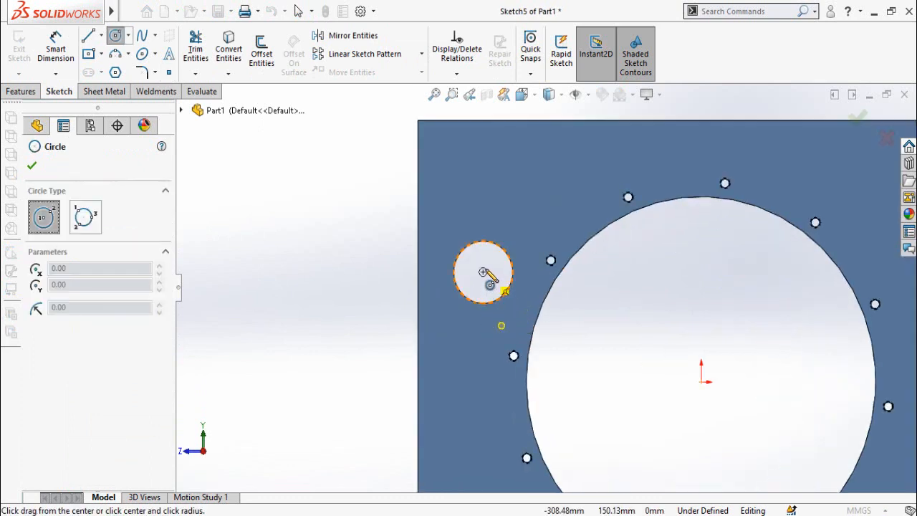
left_click(483, 272)
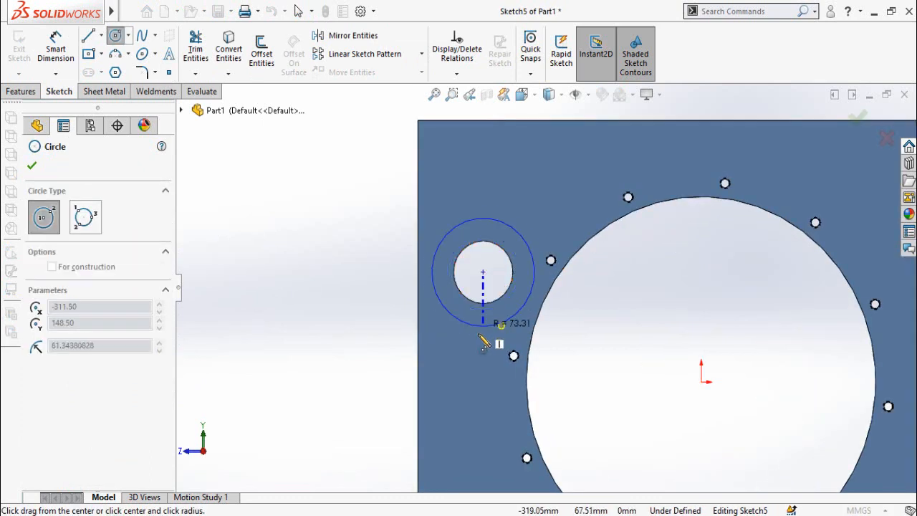
left_click(501, 327)
left_click(84, 416)
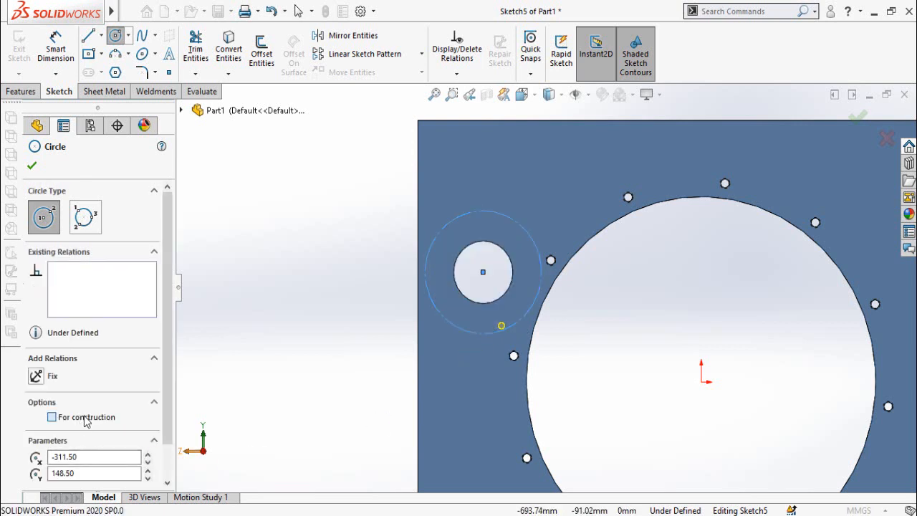
Set the diameter of the construction circle around the small opening to 115 mm.
scroll(346, 311, "up", 1)
key("d")
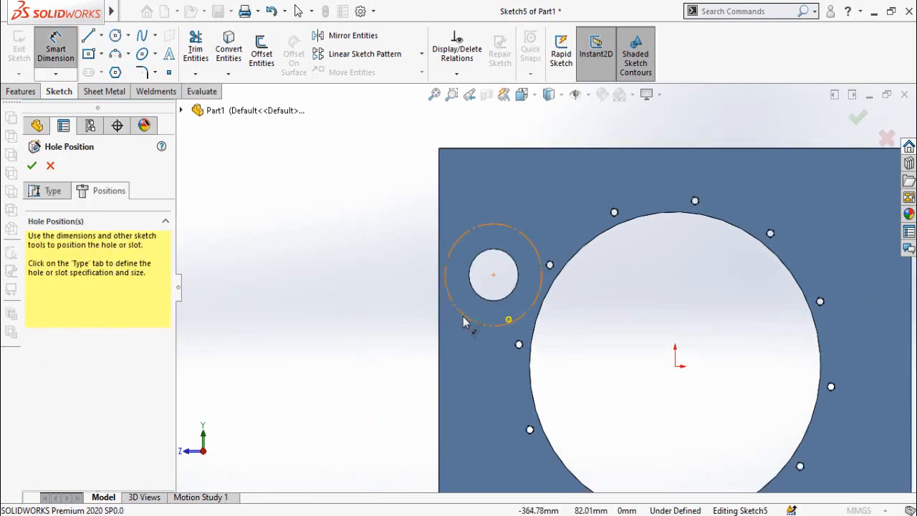
left_click(463, 318)
left_click(302, 425)
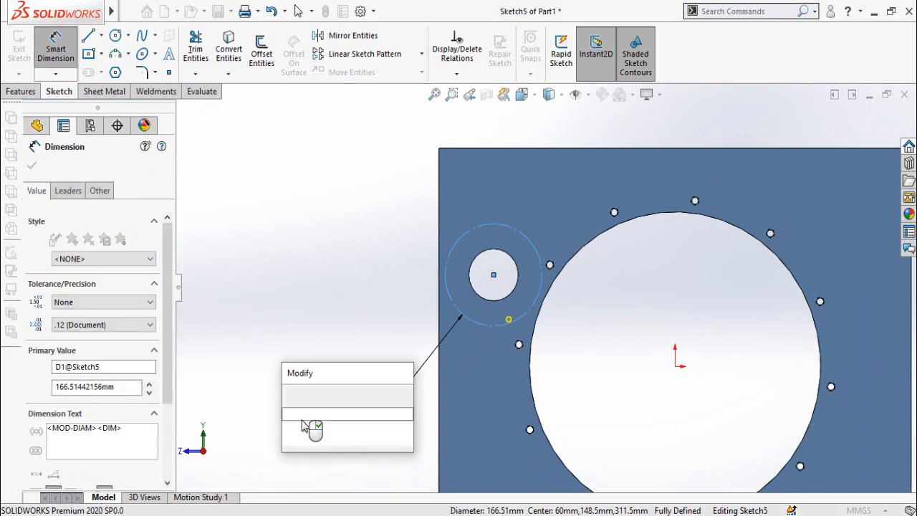
type("115")
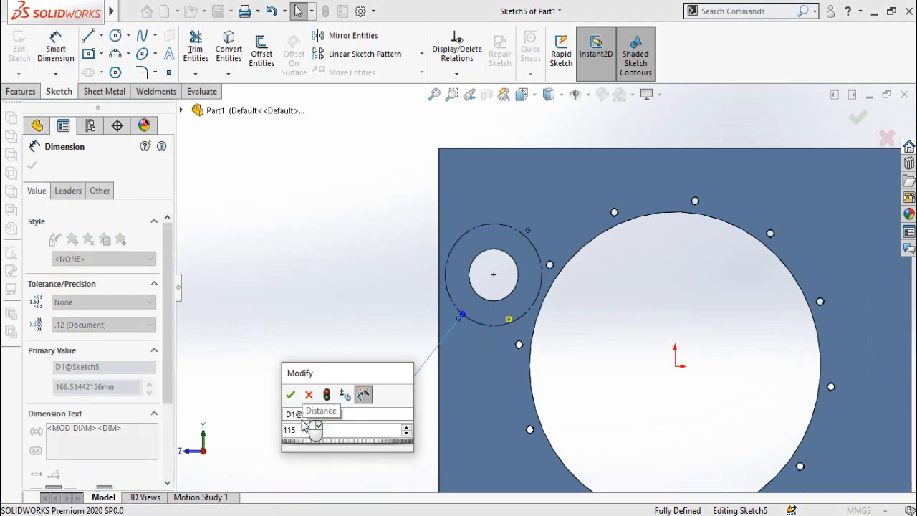
key("Return")
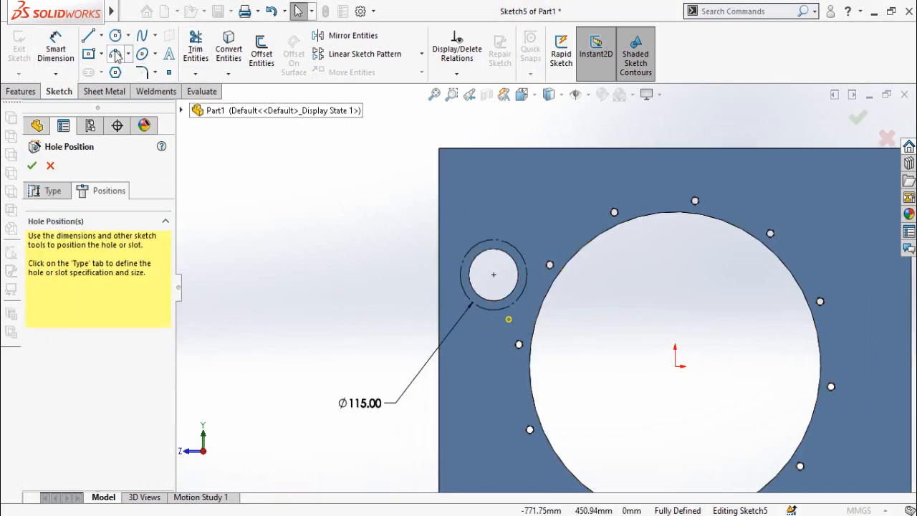
Draw two centerlines from the small opening's centre past the circle: one vertical, one about 104 mm long slanting about 36° counterclockwise from it.
scroll(514, 275, "down", 2)
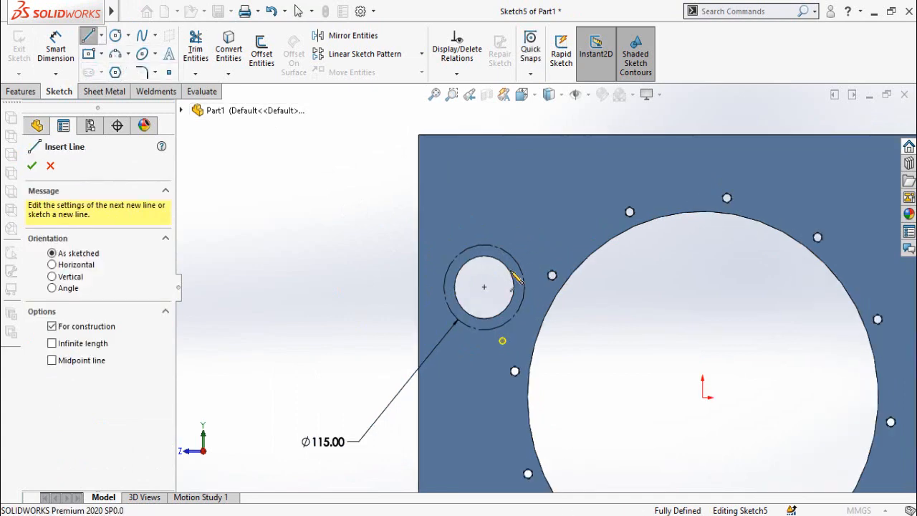
left_click(474, 228)
left_click(473, 301)
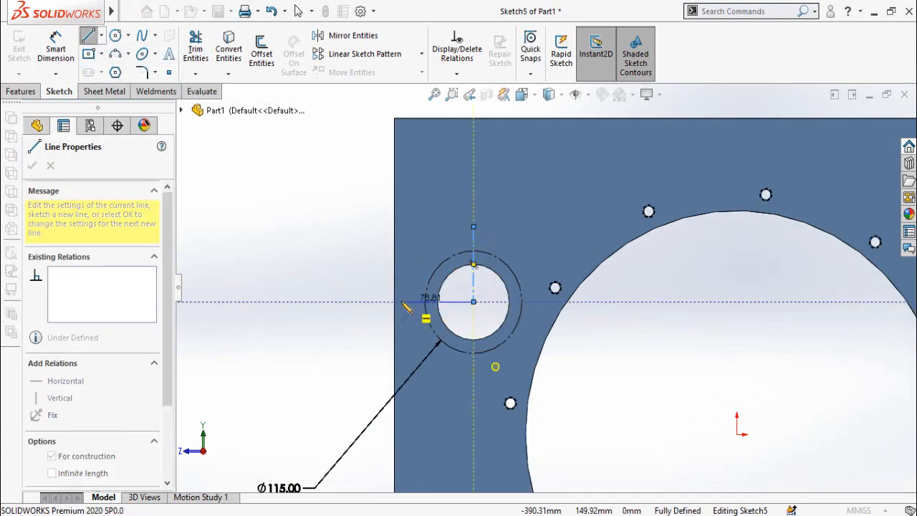
left_click(423, 227)
key("Escape")
Dimension the angle between the vertical and slanted centerlines at the small opening and set it to 17°.
right_click_drag(340, 325, 330, 153)
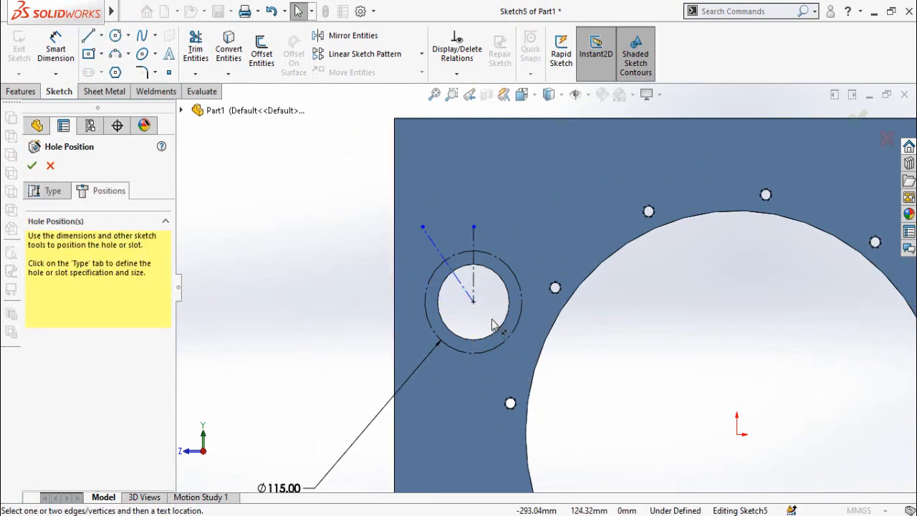
scroll(486, 323, "down", 2)
left_click(472, 270)
left_click(460, 277)
scroll(447, 230, "up", 2)
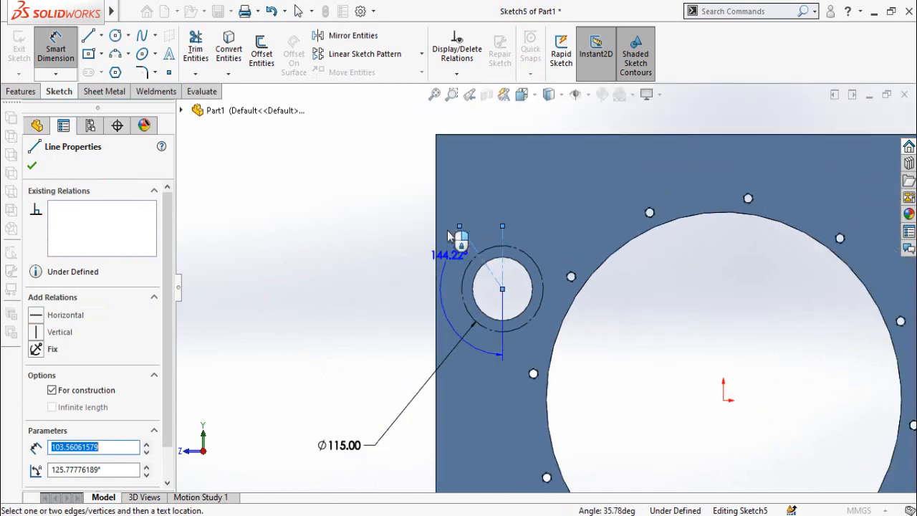
left_click(470, 194)
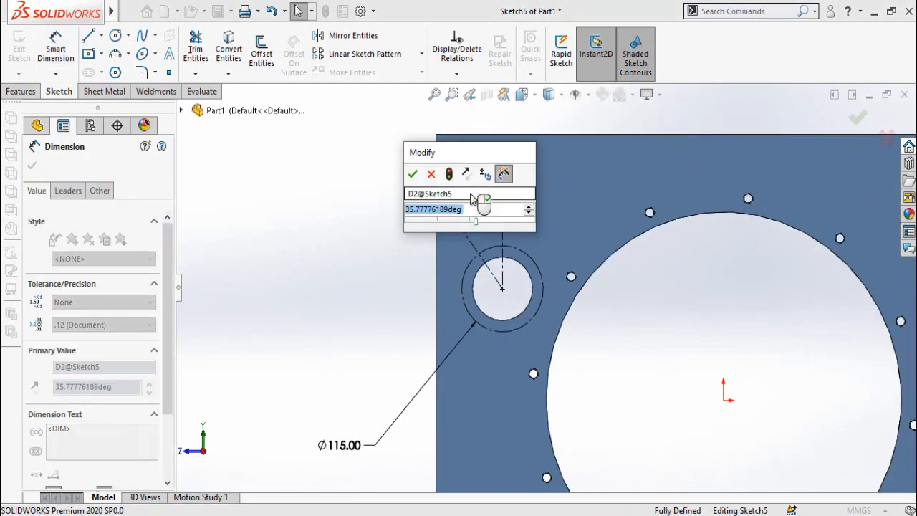
type("17")
key("Return")
scroll(541, 262, "down", 3)
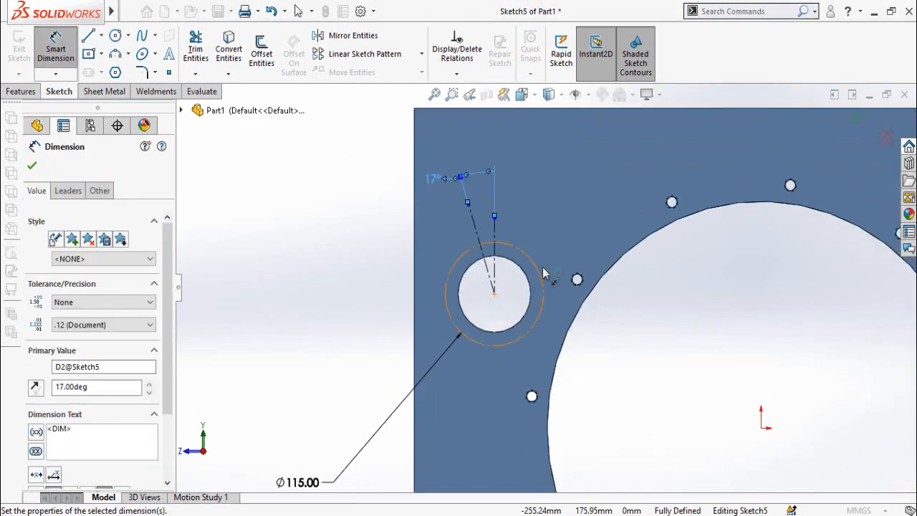
Make the hole point on the 115 mm circle coincident with the slanted centerline, and finish the M10 tapped hole.
key("Escape")
scroll(469, 252, "down", 3)
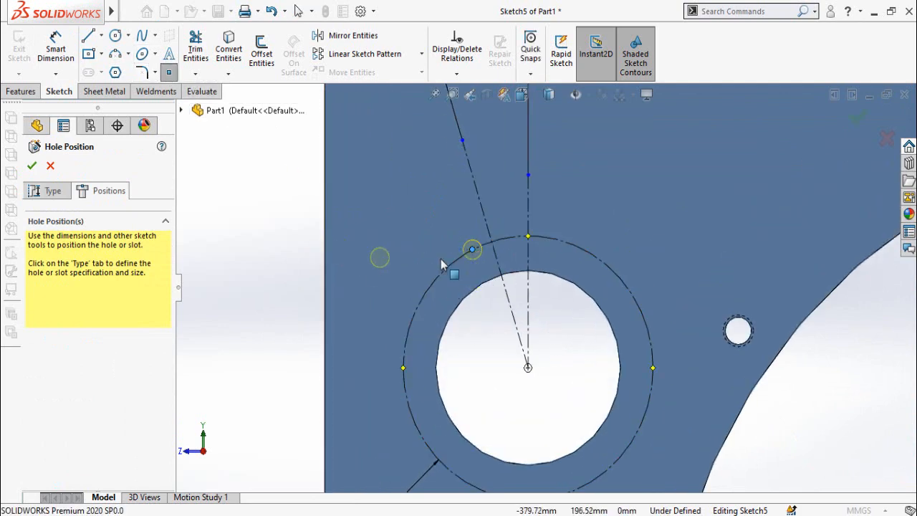
key("Escape")
left_click(501, 273)
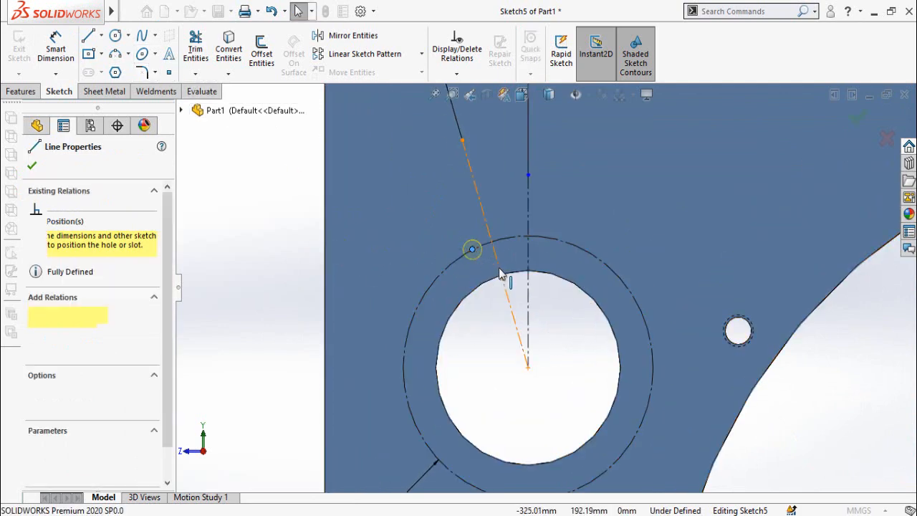
left_click(473, 249, "ctrl")
left_click(40, 414)
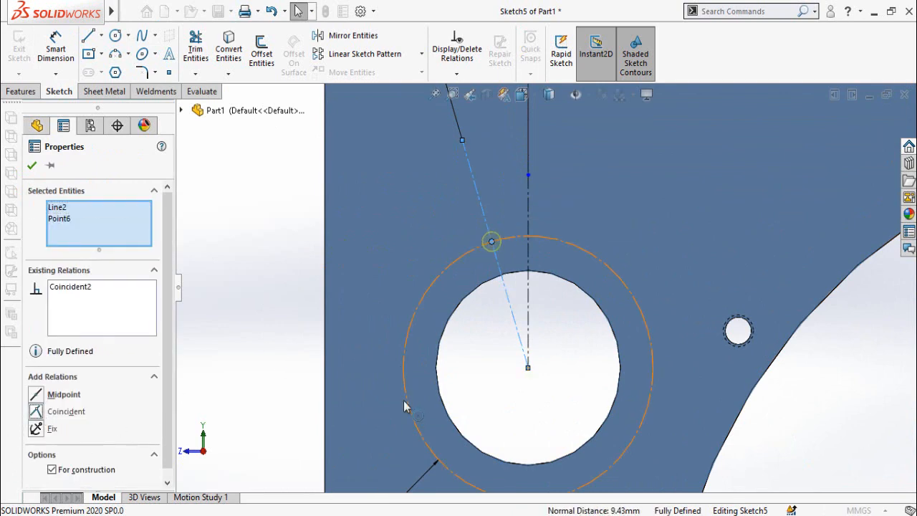
scroll(477, 352, "up", 5)
key("Escape")
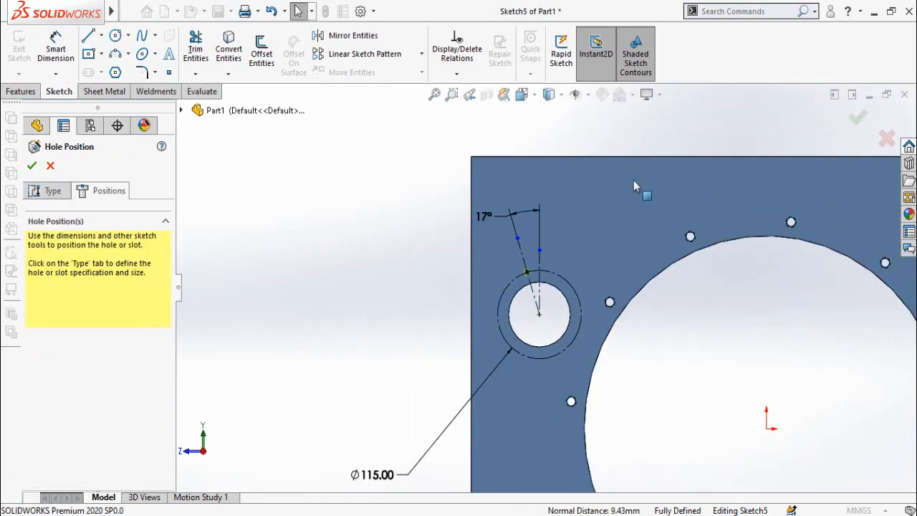
left_click(32, 167)
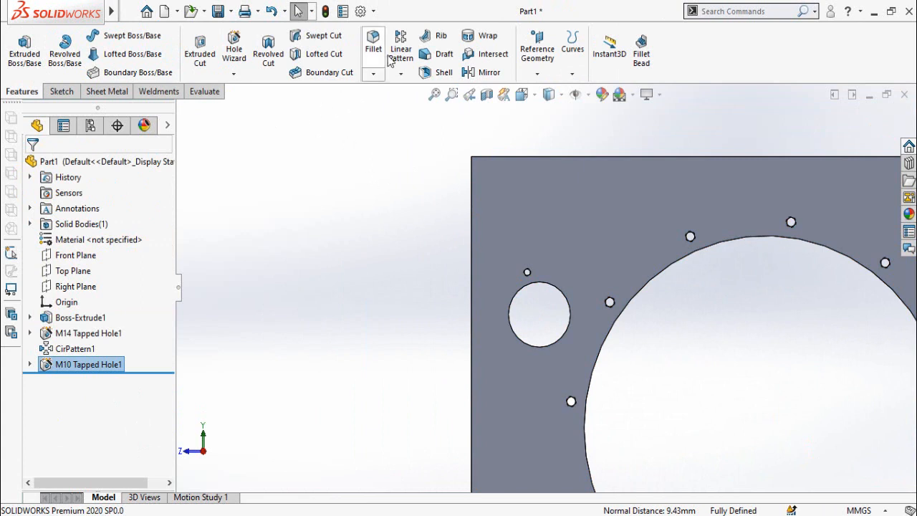
Create a circular pattern of the M10 tapped hole around the small opening's edge with 4 equally spaced instances over 360°.
left_click(400, 74)
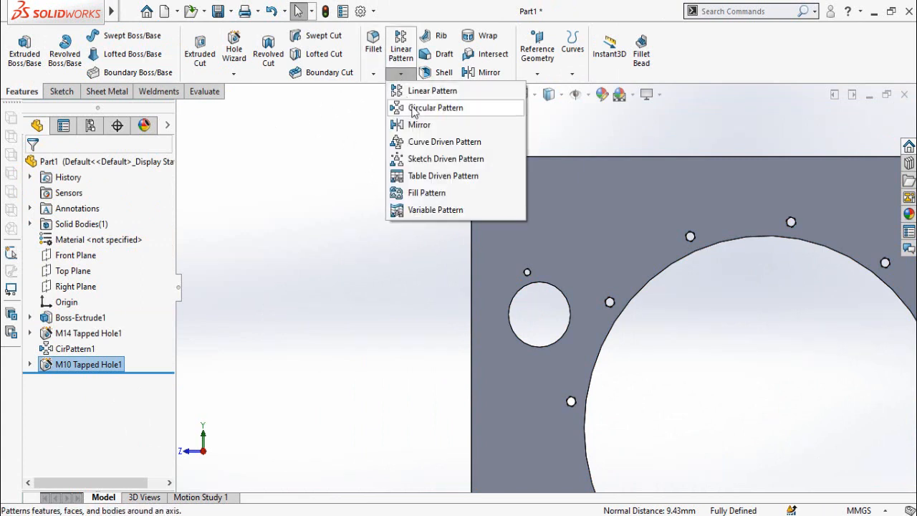
left_click(414, 109)
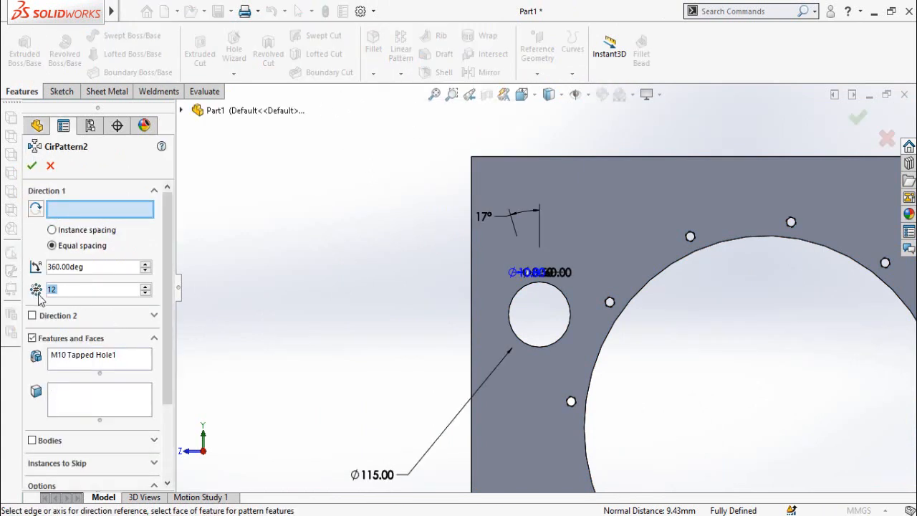
type("4")
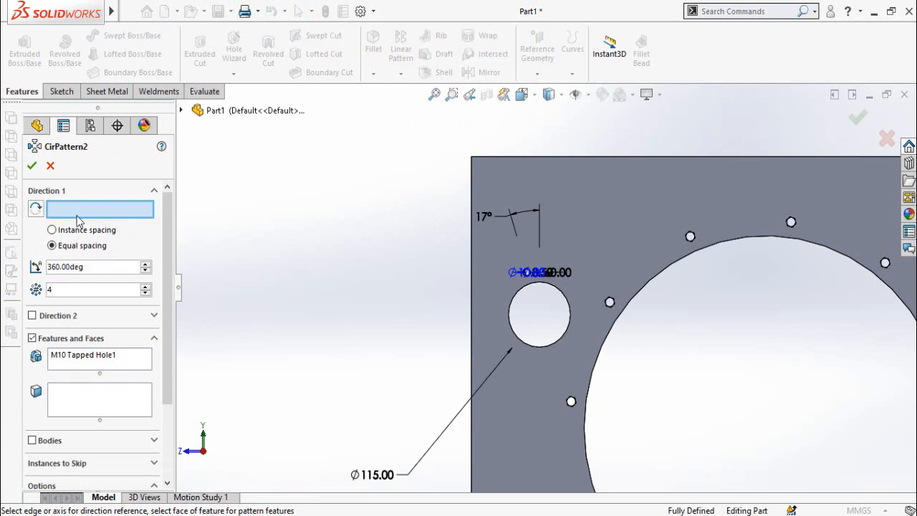
left_click(562, 347)
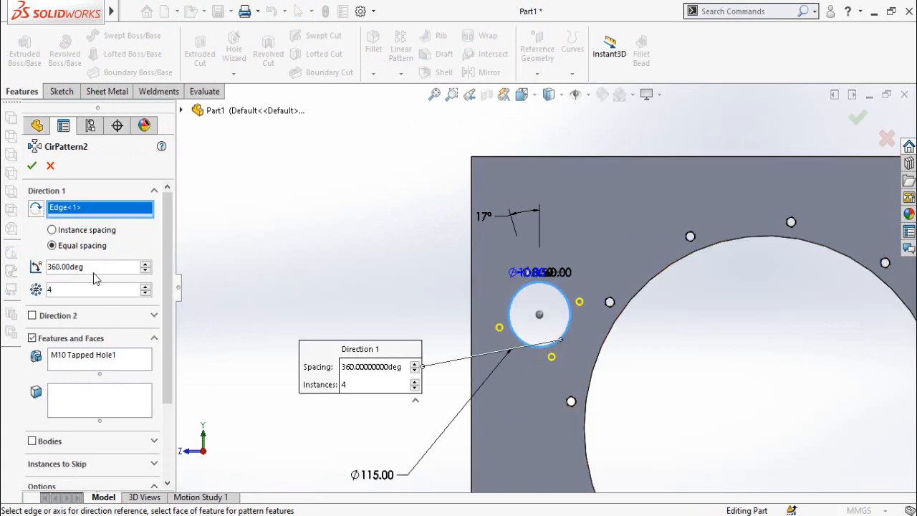
left_click(28, 166)
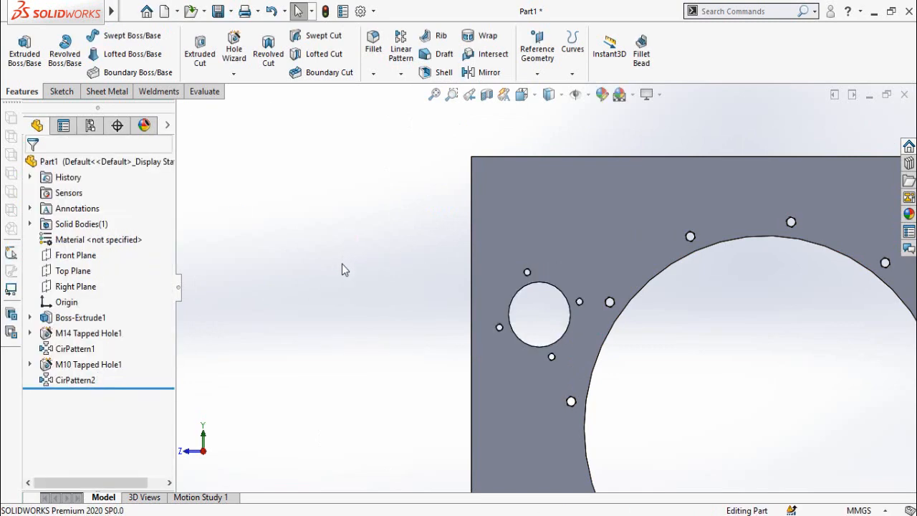
Duplicate the Side Plate file in the X Flow Tubrine Project folder as Mid Plate and open the copy.
scroll(385, 343, "up", 5)
middle_click_drag(480, 328, 542, 335)
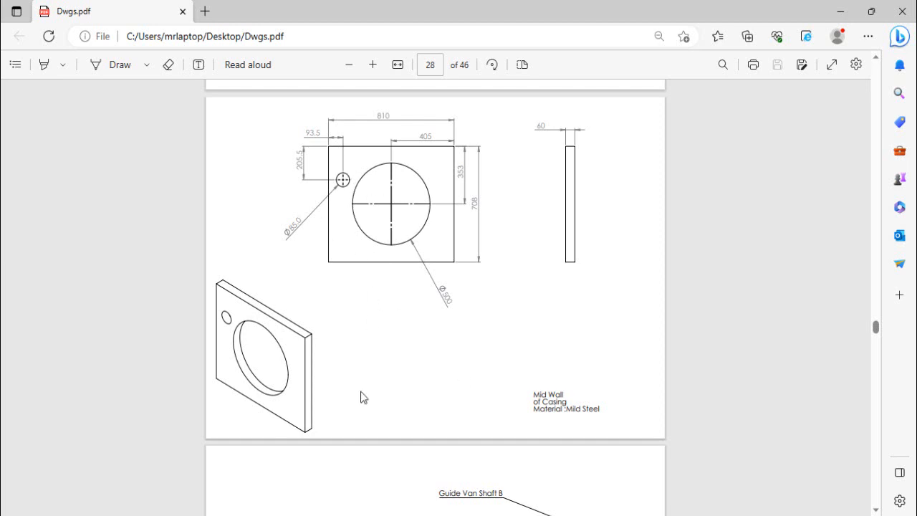
left_click(839, 11)
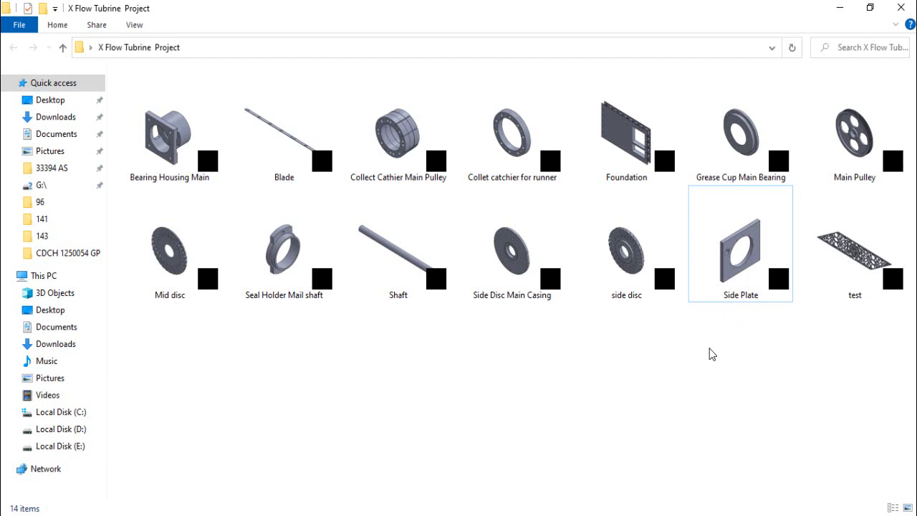
key("ctrl+v")
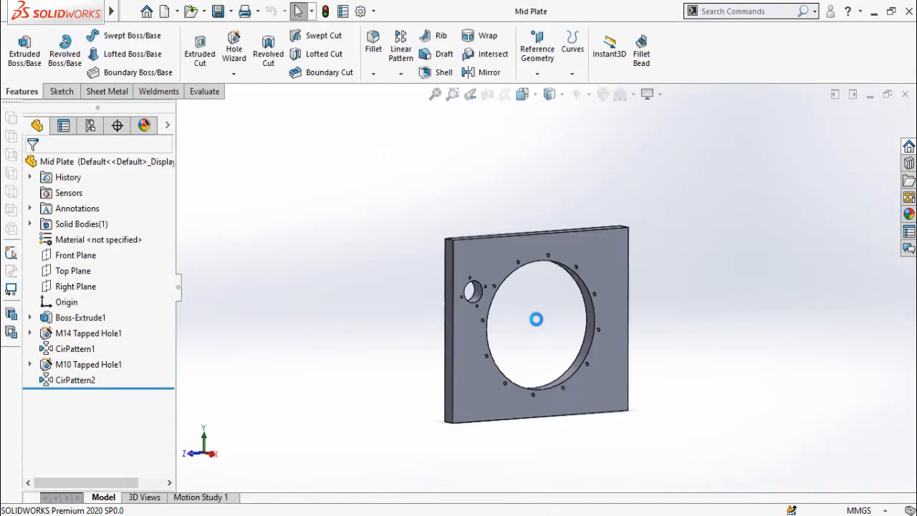
Delete the M10 and M14 tapped holes with their circular patterns from the Mid Plate part, and save it.
scroll(538, 327, "down", 3)
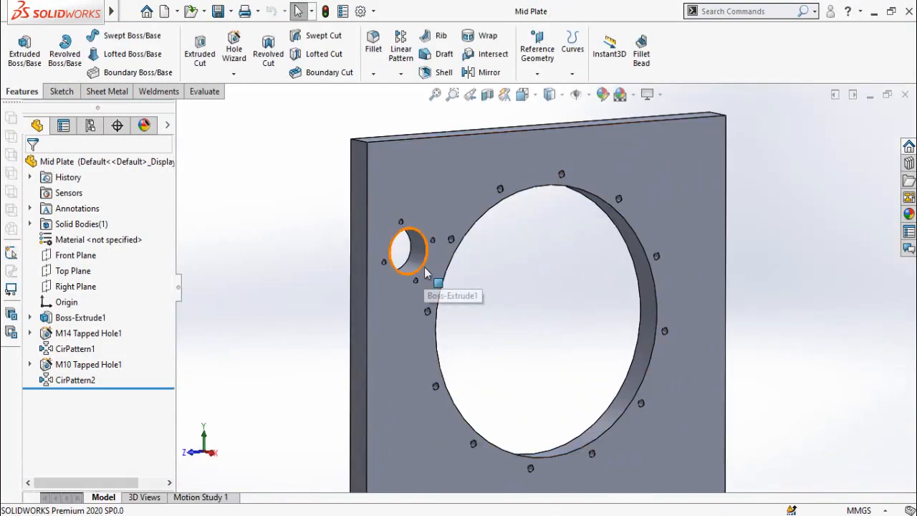
right_click(65, 367)
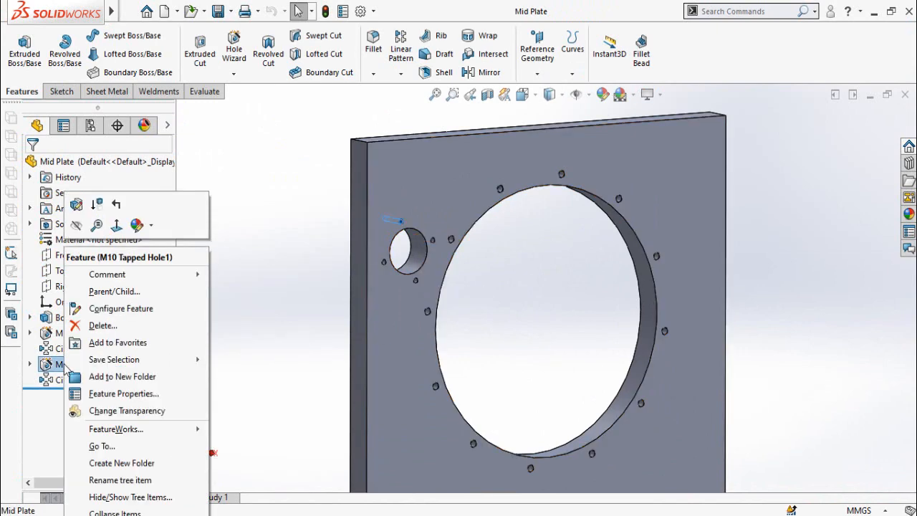
left_click(101, 326)
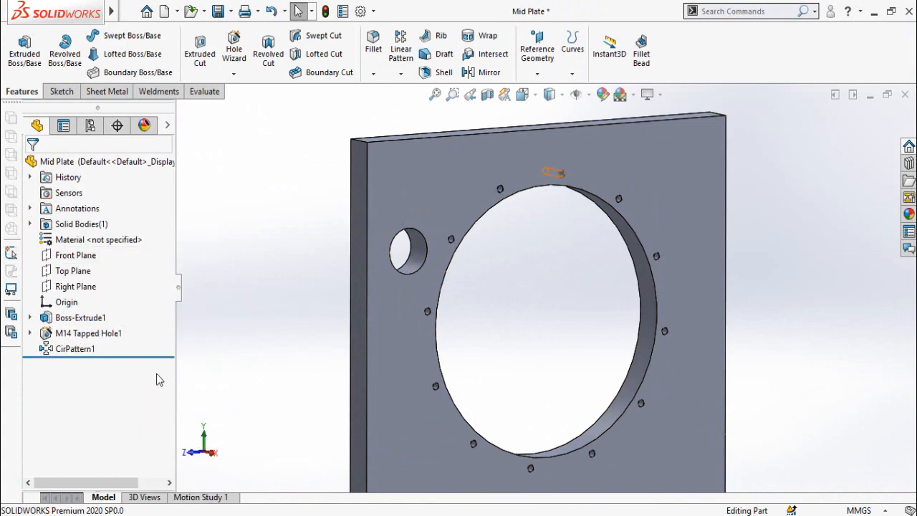
right_click(88, 337)
left_click(121, 326)
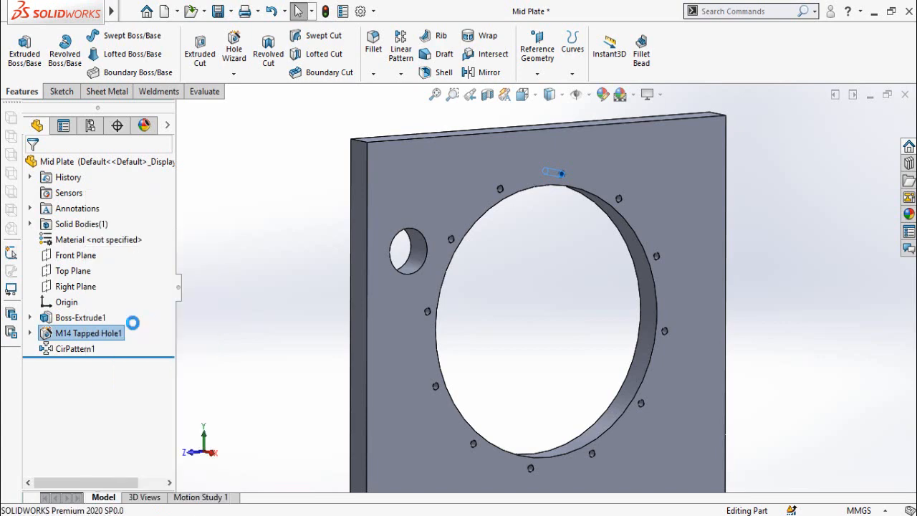
scroll(435, 336, "up", 3)
key("ctrl+s")
middle_click_drag(528, 333, 600, 304)
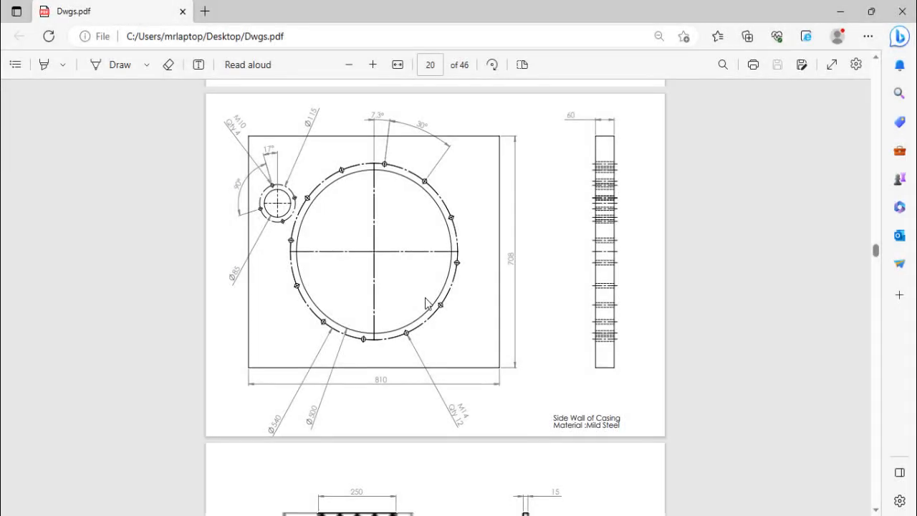
In a new part, sketch a center rectangle about 69 mm wide on the Front Plane, centred on the origin.
scroll(426, 303, "down", 5)
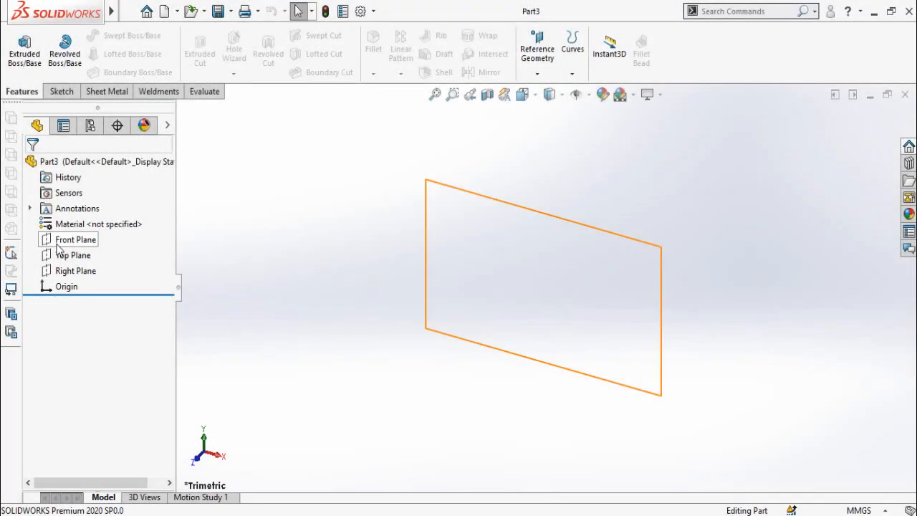
left_click(65, 241)
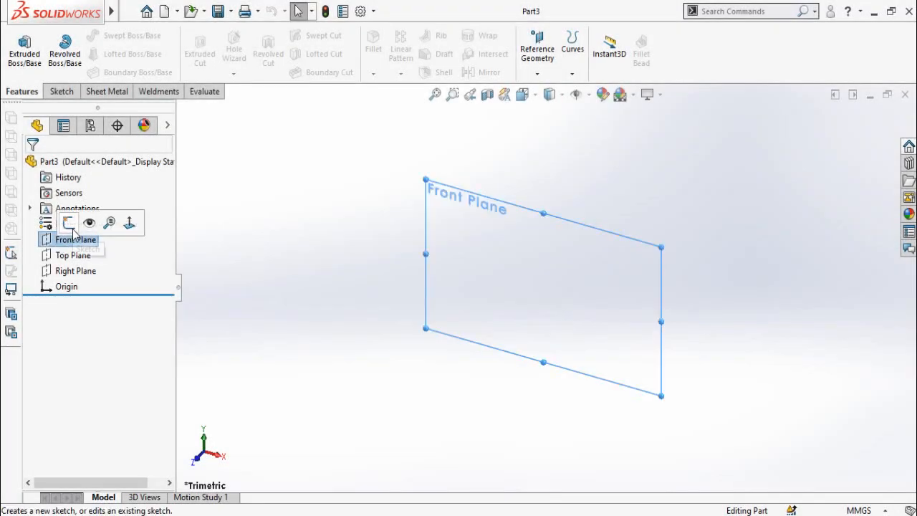
left_click(64, 219)
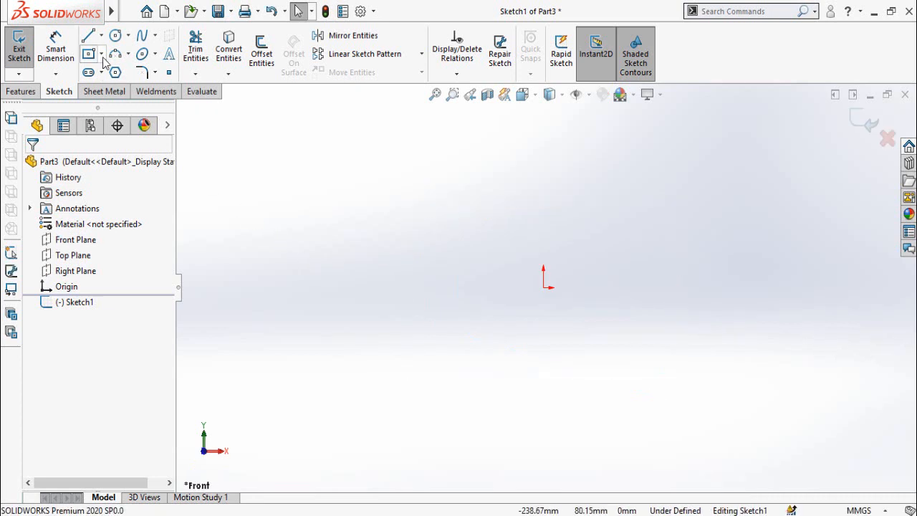
left_click(101, 53)
left_click(133, 88)
left_click(543, 288)
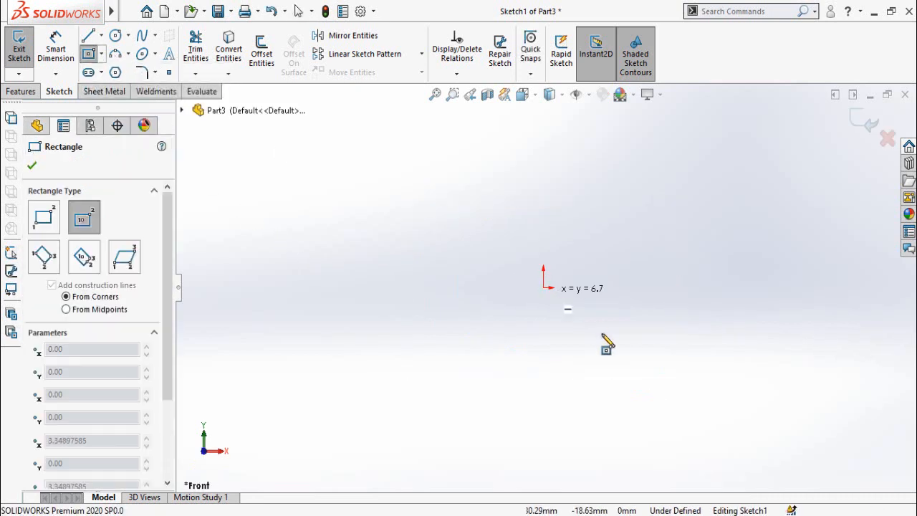
left_click(580, 392)
Dimension the rectangle to 250 mm wide and 400 mm high.
right_click_drag(421, 372, 422, 232)
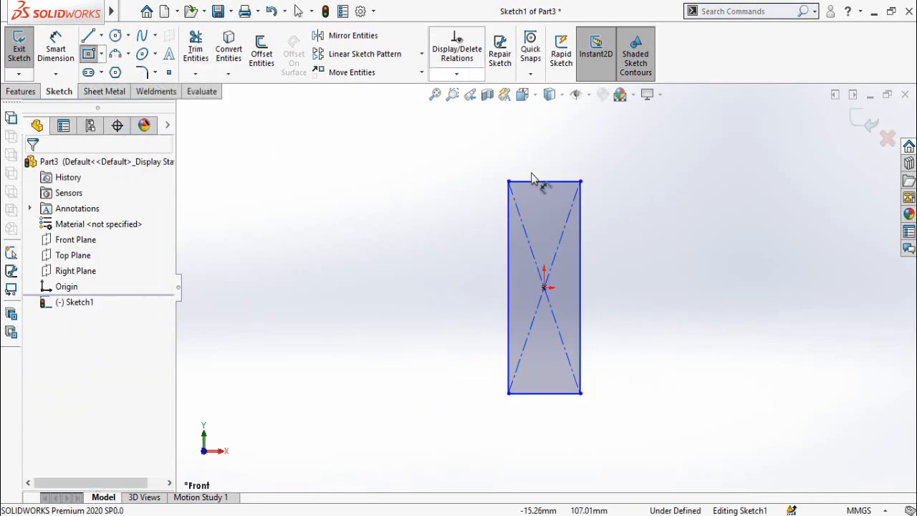
left_click(531, 183)
left_click(531, 163)
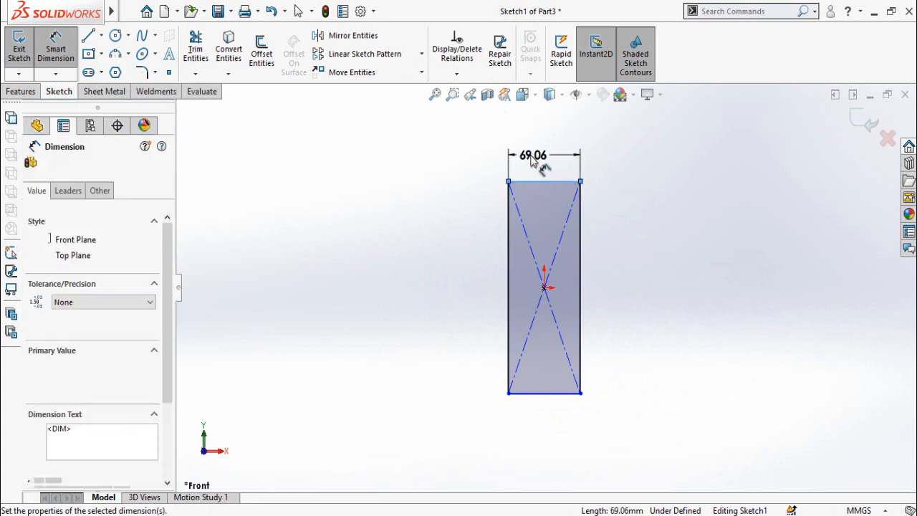
type("250")
key("Return")
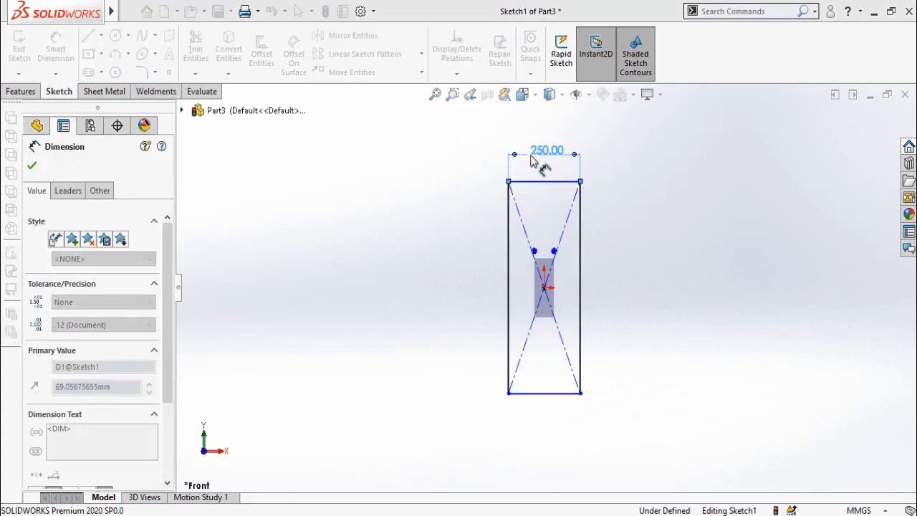
left_click(507, 246)
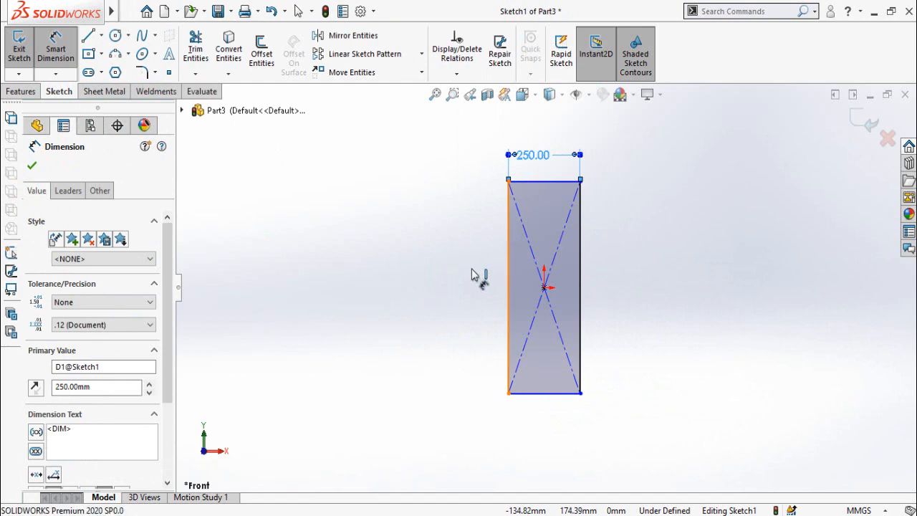
left_click(452, 279)
type("400")
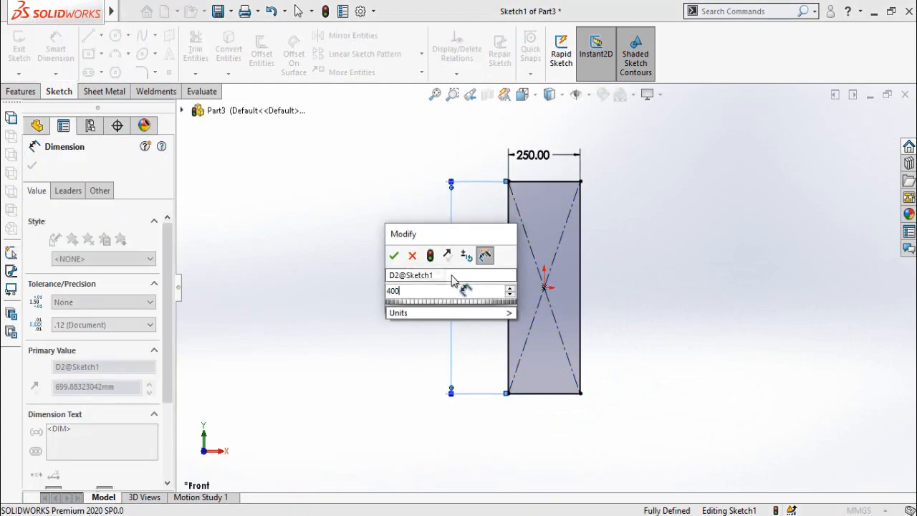
key("Return")
Extrude the rectangular profile from the sketch plane into a solid plate with a blind end condition.
left_click(21, 91)
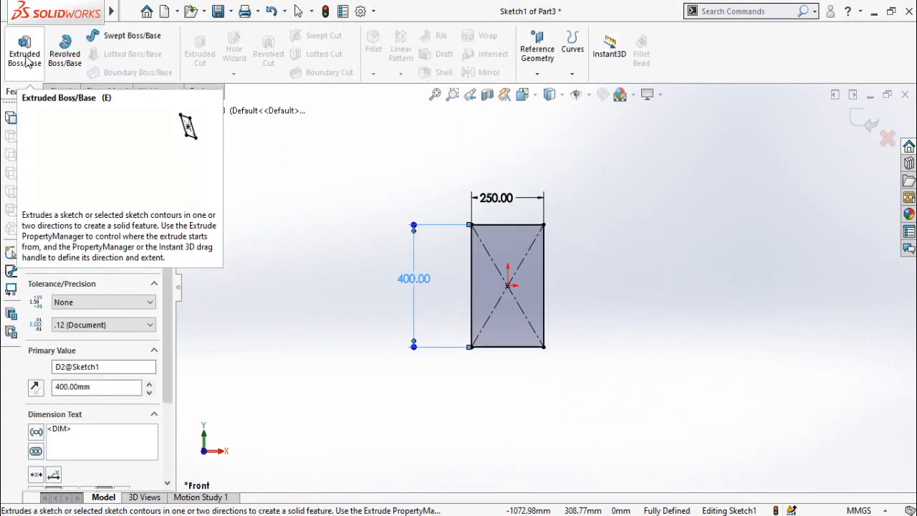
left_click(25, 58)
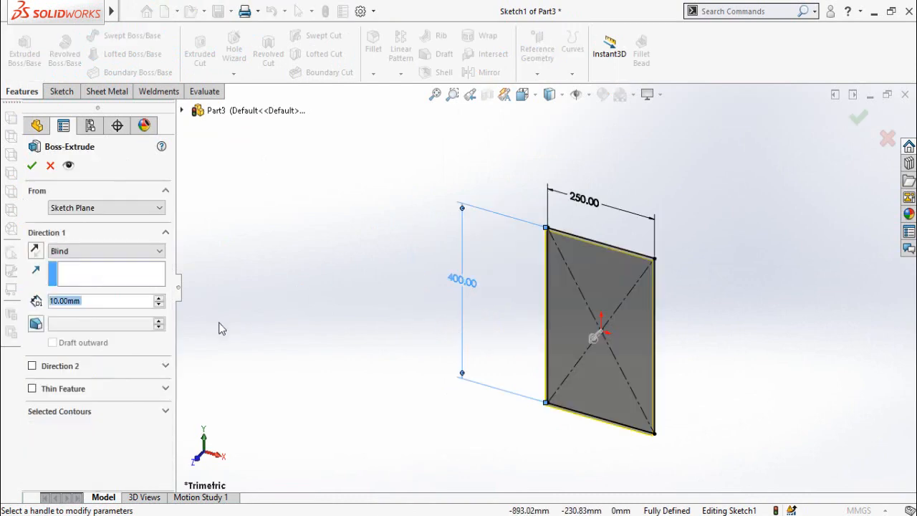
key("Return")
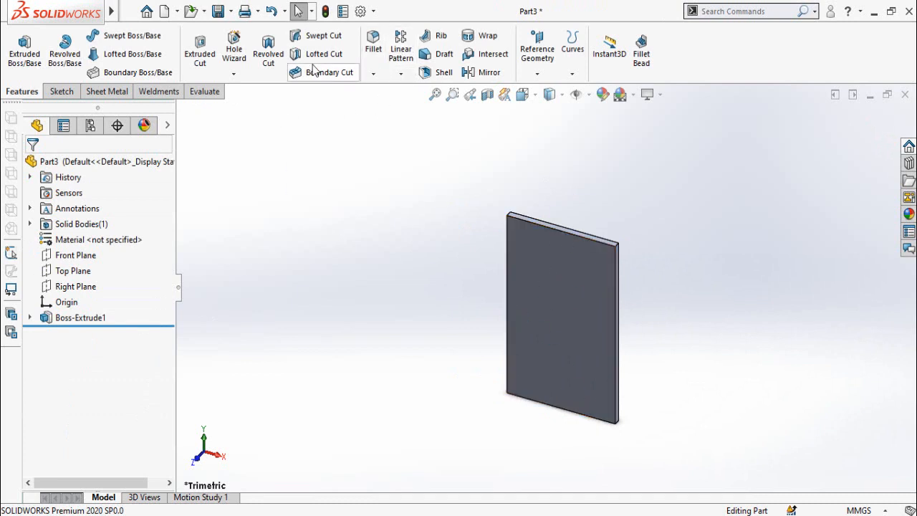
Configure a plain Hole Wizard hole with ISO standard, drill sizes type, Ø12.0 size and Through All end condition.
left_click(238, 60)
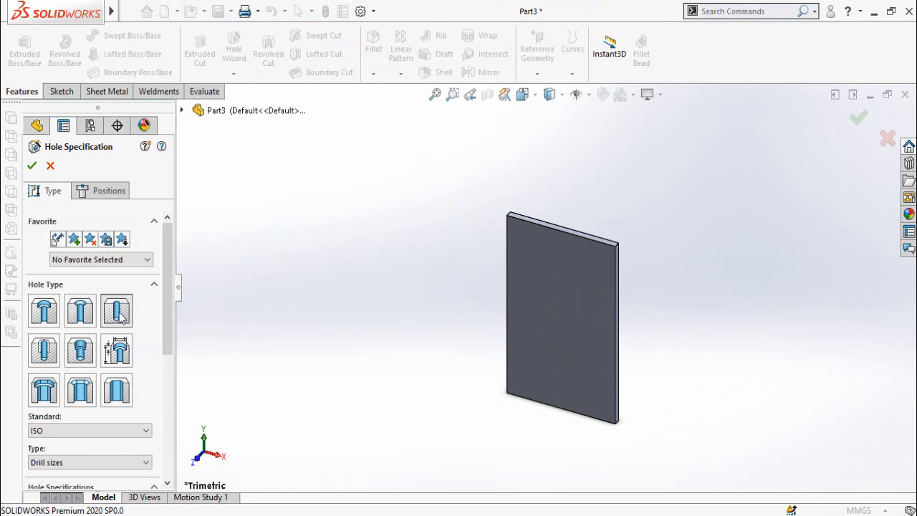
left_click(116, 315)
left_click_drag(165, 289, 169, 346)
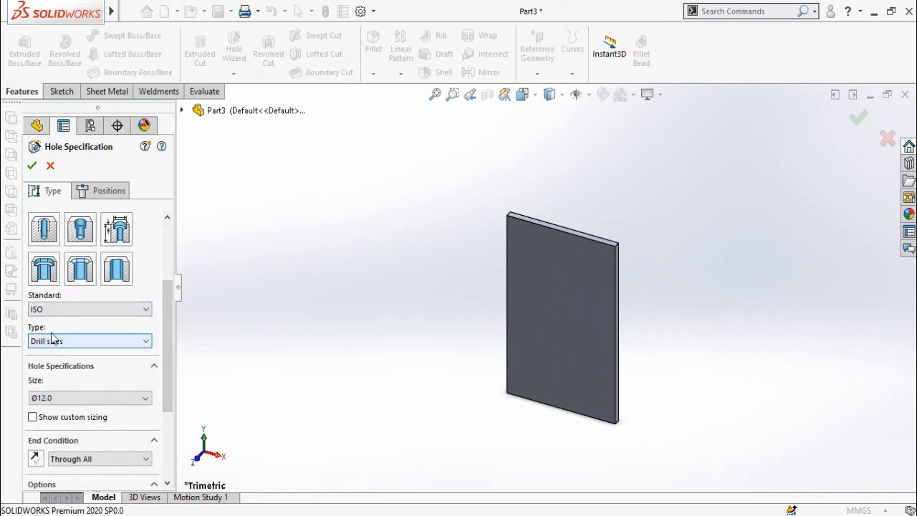
left_click(46, 341)
left_click(41, 368)
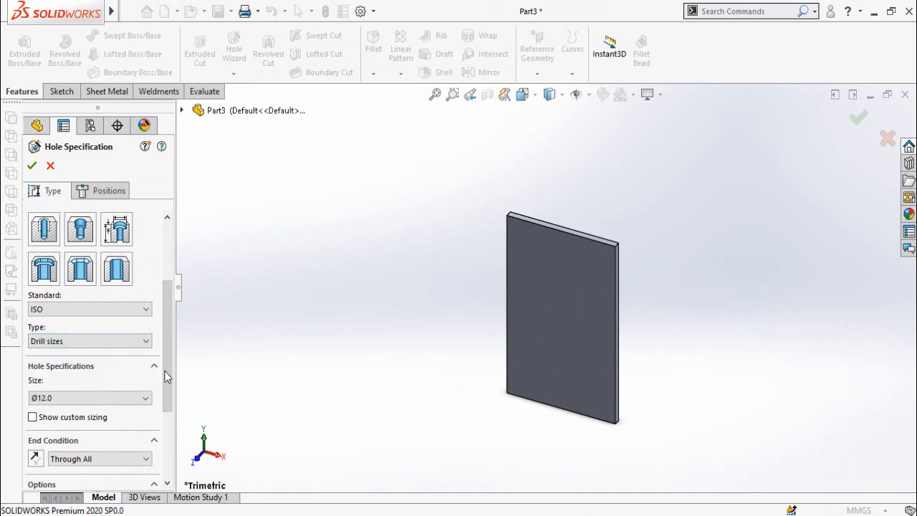
scroll(167, 376, "down", 1)
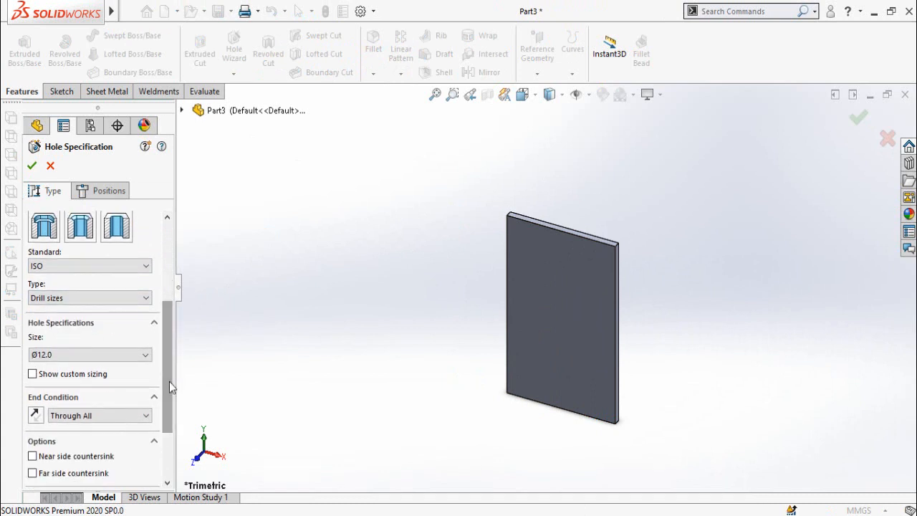
left_click(57, 354)
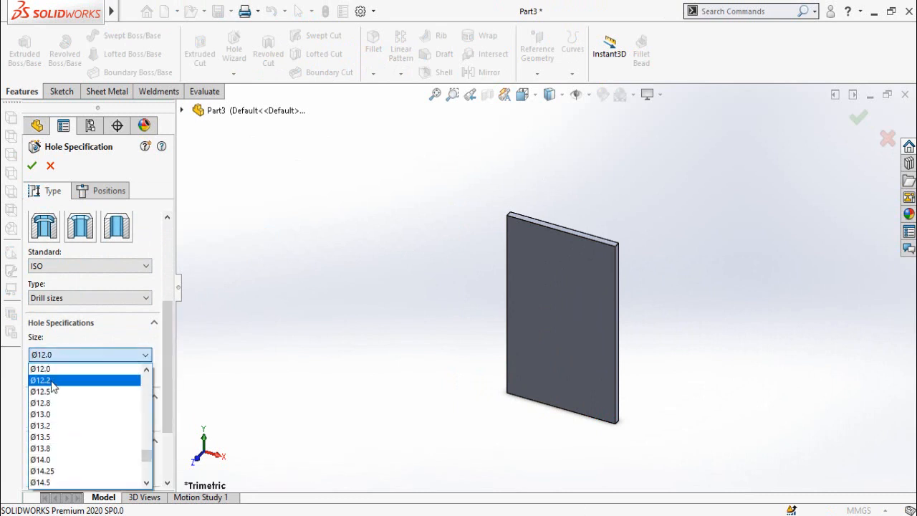
left_click(43, 369)
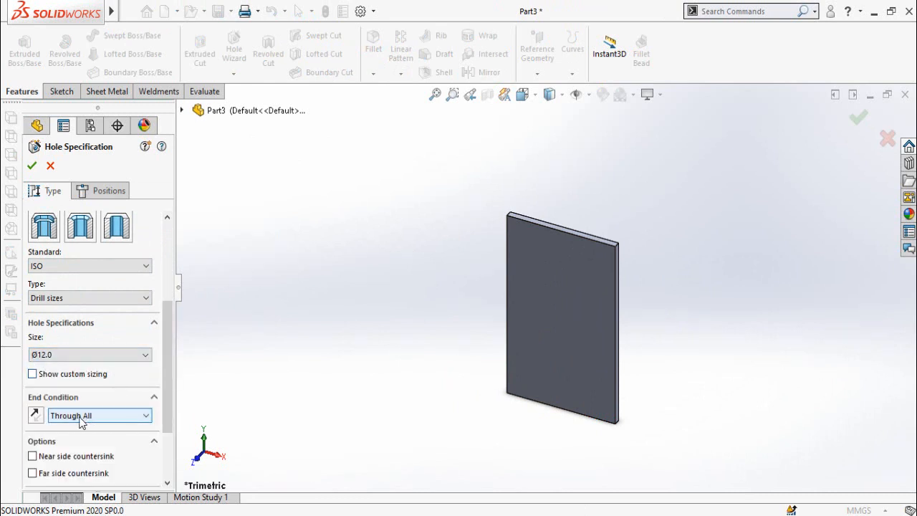
Place one hole point on the plate's front face, about 27 mm from the left edge and 29 mm above the bottom edge.
left_click(101, 192)
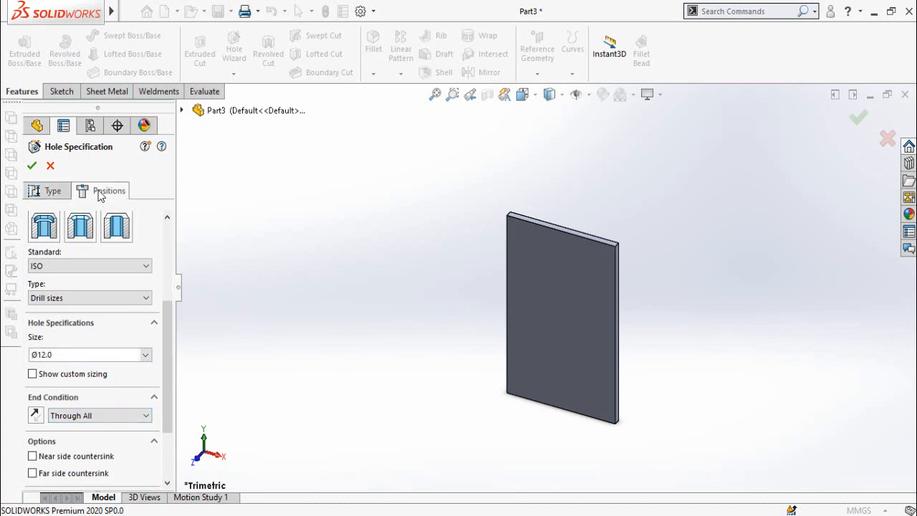
left_click(574, 323)
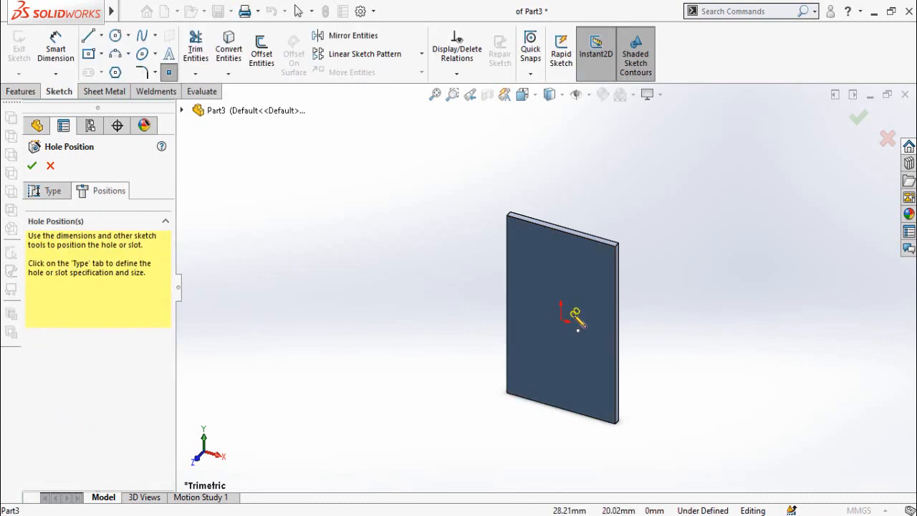
scroll(567, 330, "up", 2)
scroll(583, 372, "down", 3)
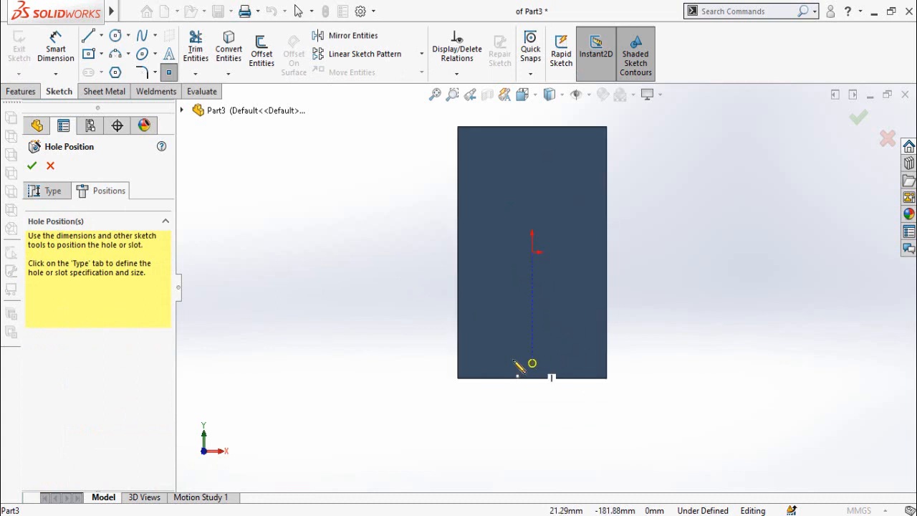
left_click(473, 360)
key("Escape")
Dimension the hole point 14 mm above the plate's bottom edge.
right_click_drag(428, 422, 415, 287)
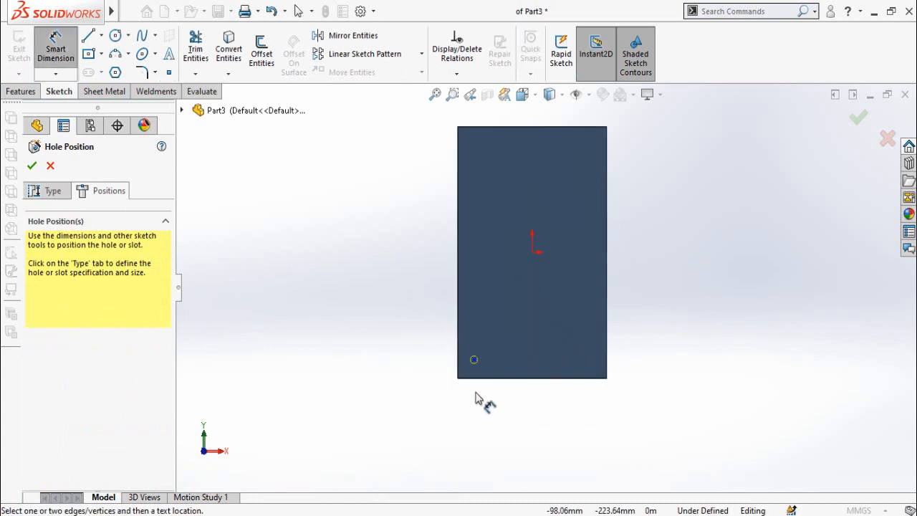
scroll(476, 398, "down", 2)
left_click(478, 350)
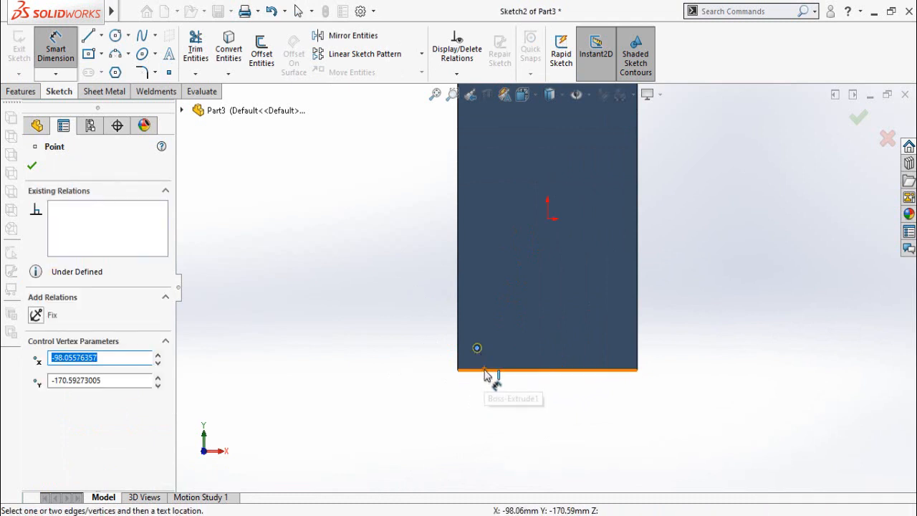
left_click(486, 370)
left_click(386, 425)
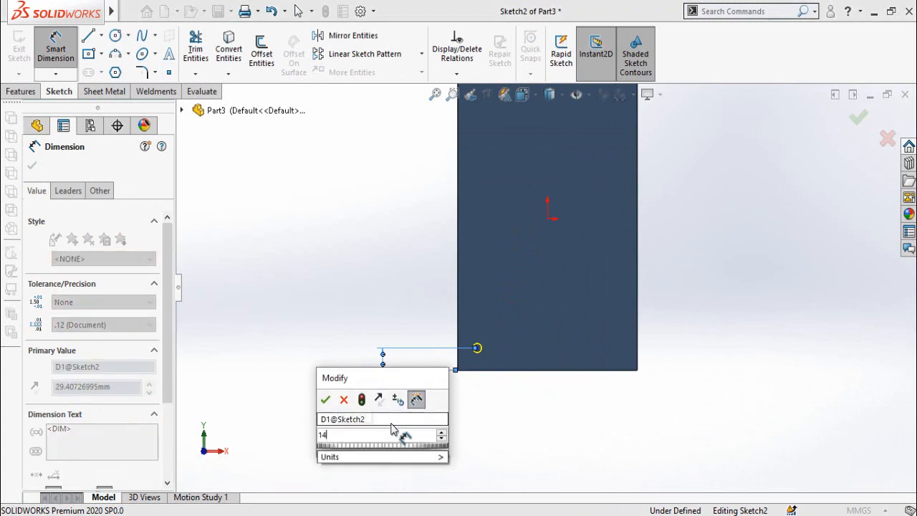
key("Return")
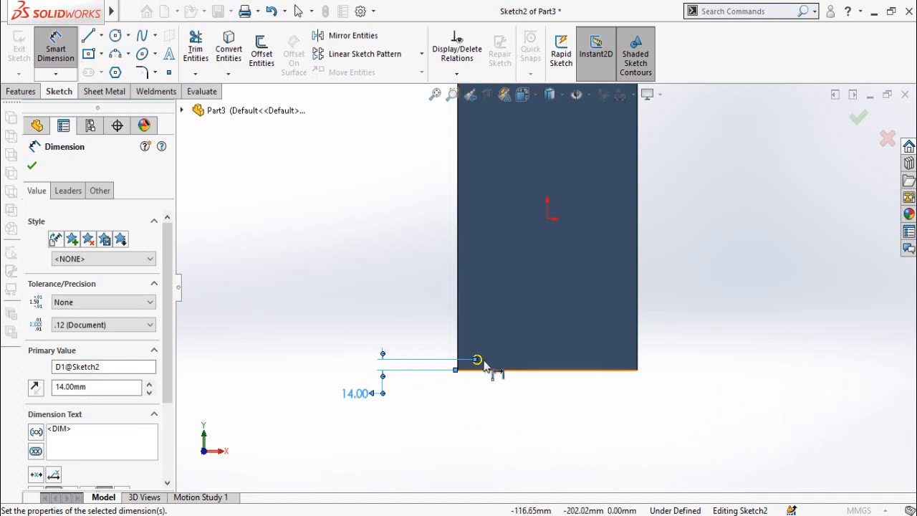
Dimension the hole point 13 mm from the plate's left edge and finish the hole.
scroll(541, 353, "down", 1)
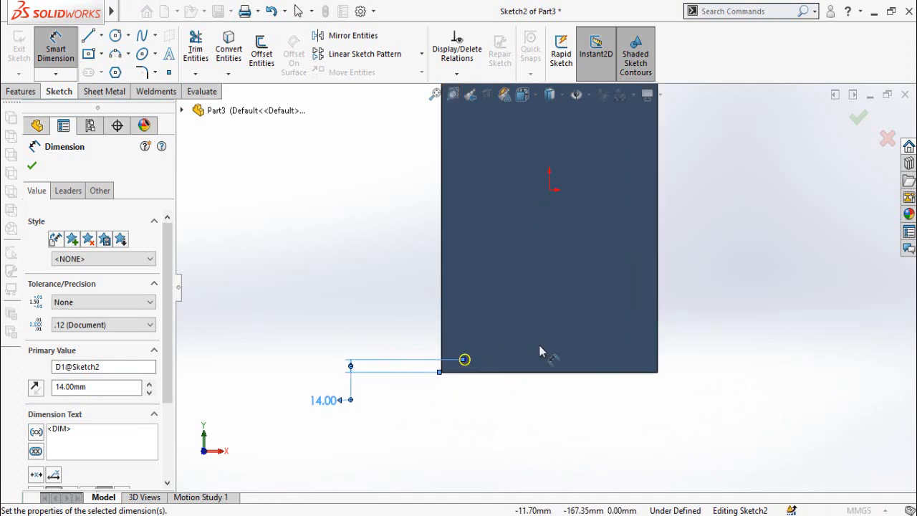
left_click(443, 346)
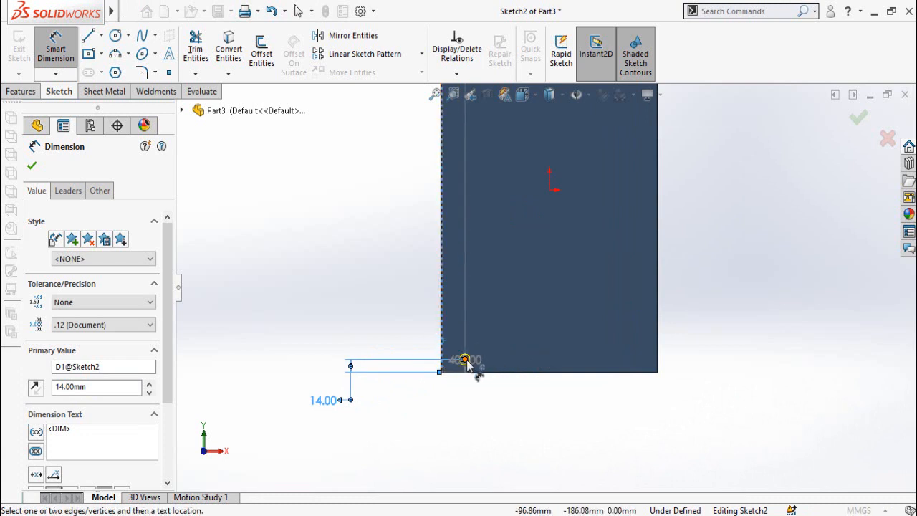
left_click(465, 359)
key("z")
left_click(428, 420)
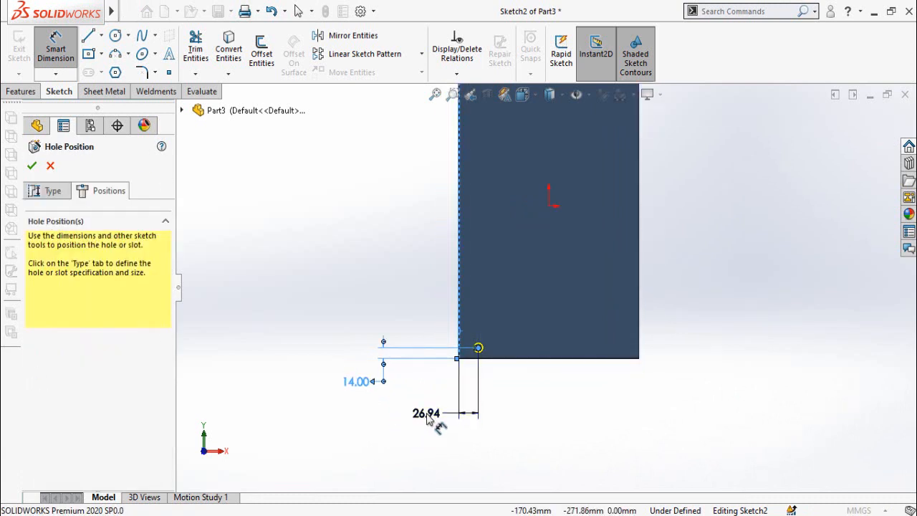
type("13")
key("Return")
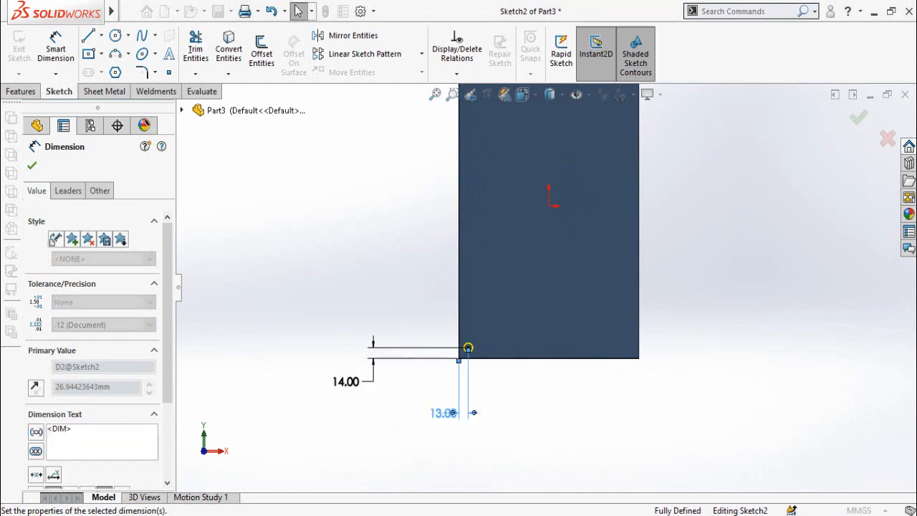
key("Escape")
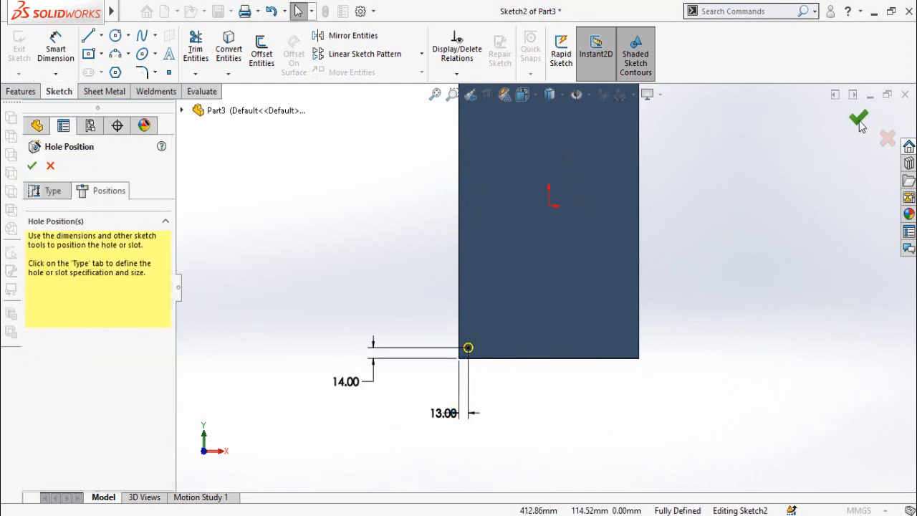
left_click(860, 124)
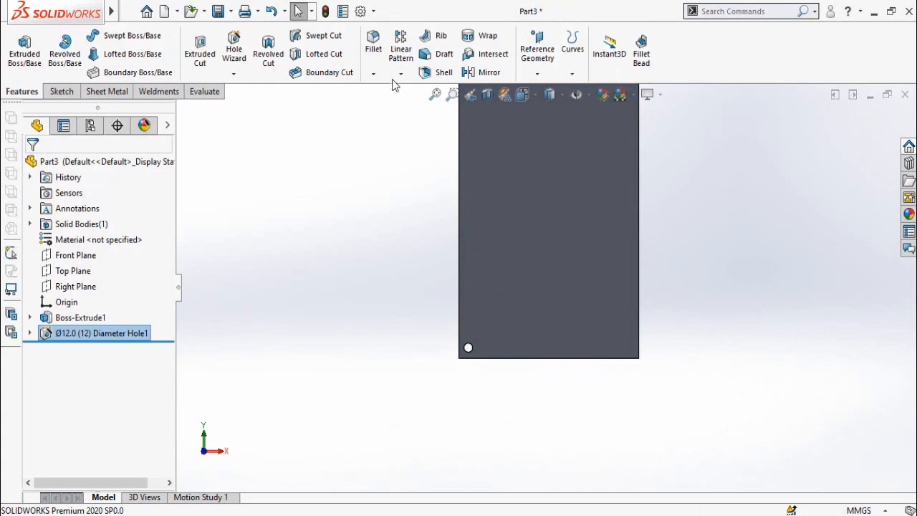
Start a linear pattern of the hole along the plate's left and bottom edges, reversing both directions so the copies run into the plate.
left_click(401, 51)
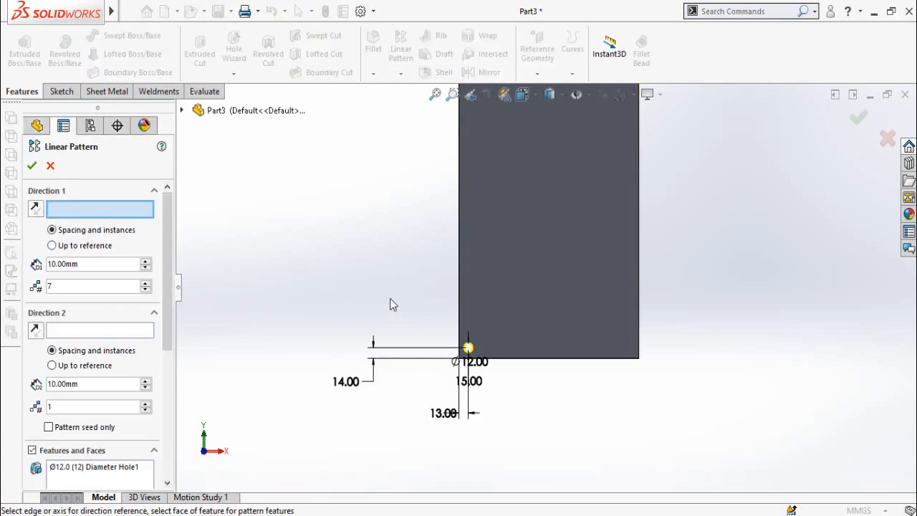
key("f")
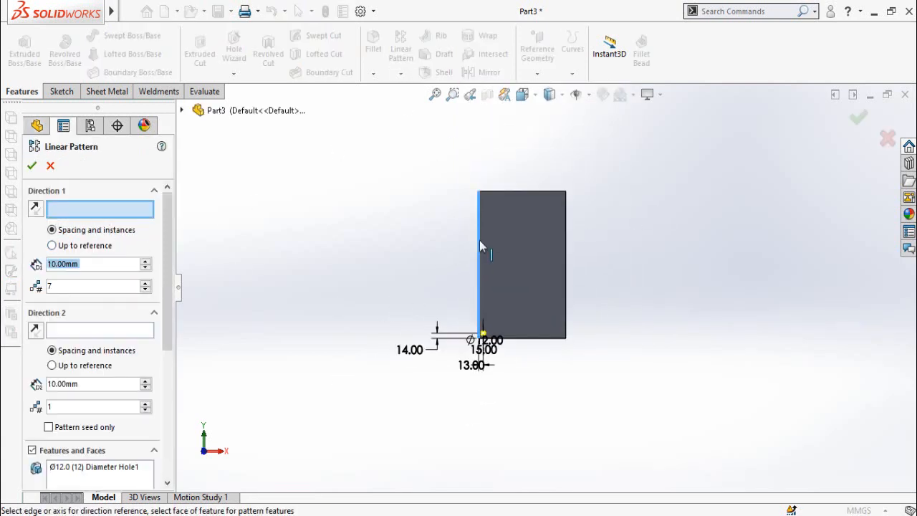
left_click(480, 241)
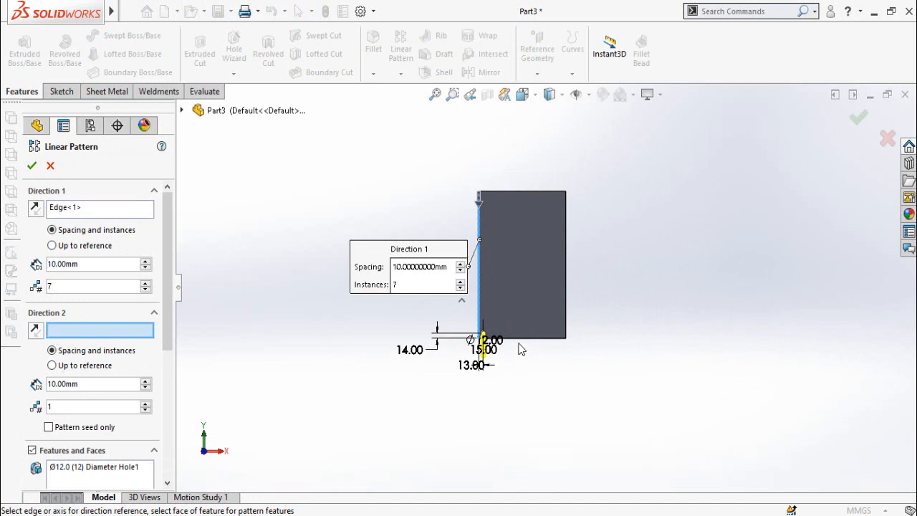
left_click(527, 337)
scroll(558, 288, "down", 2)
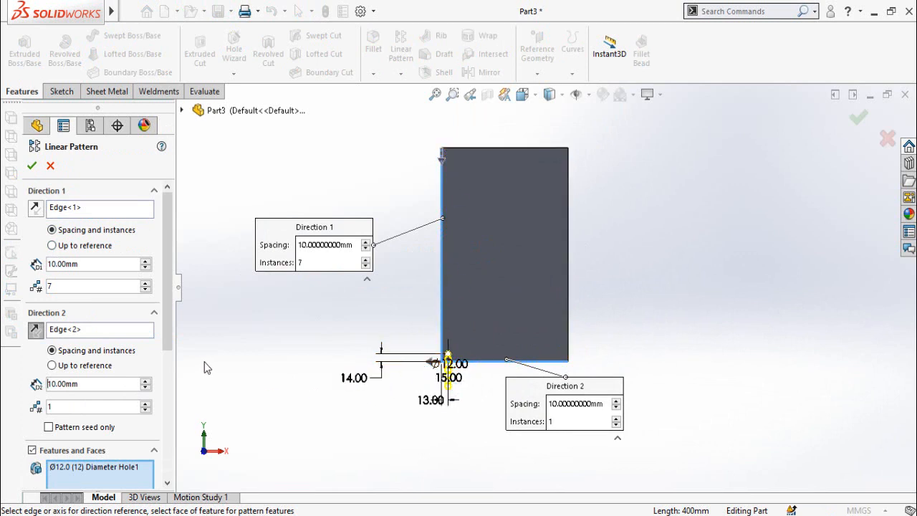
left_click(36, 209)
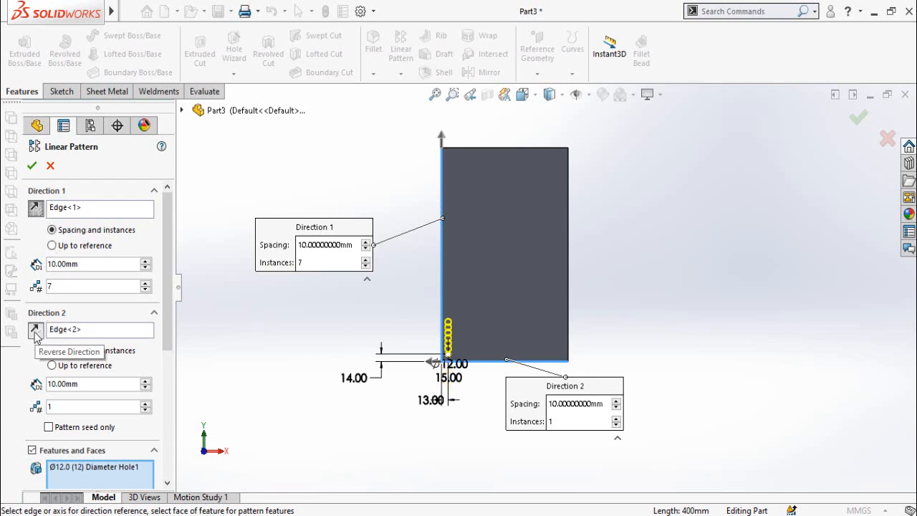
left_click(36, 334)
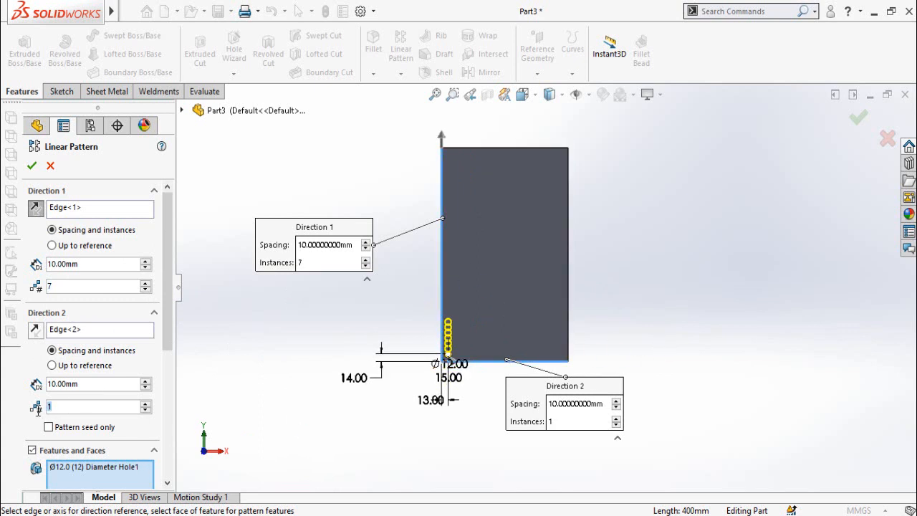
Set the pattern spacing to 62 mm along the left edge, and 56 mm with 5 instances along the bottom edge.
type("5")
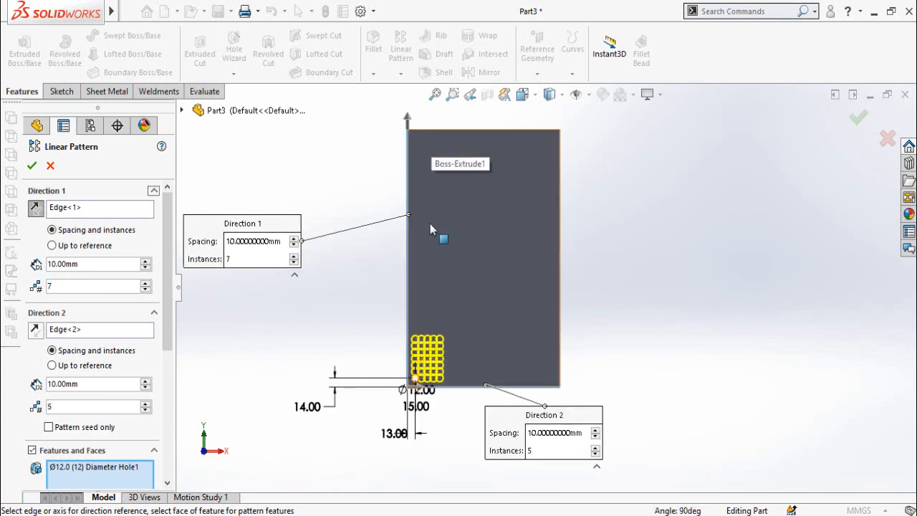
double_click(88, 263)
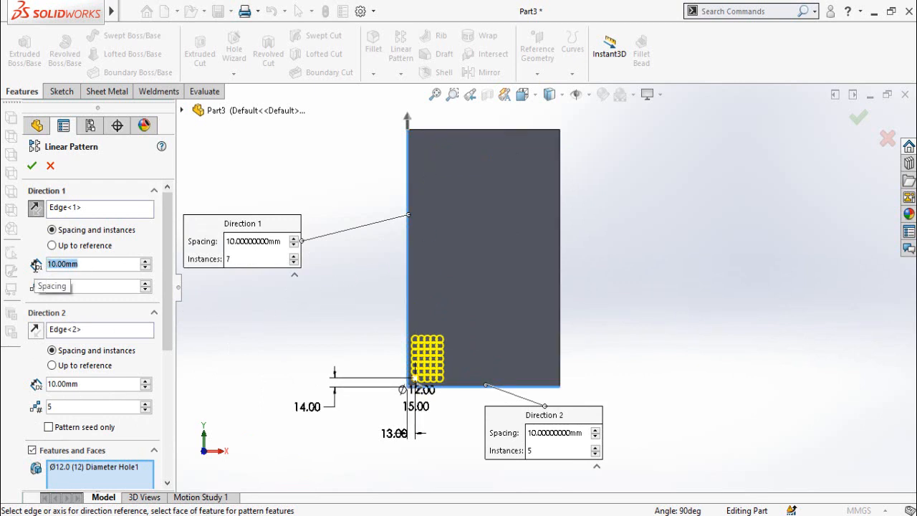
type("62")
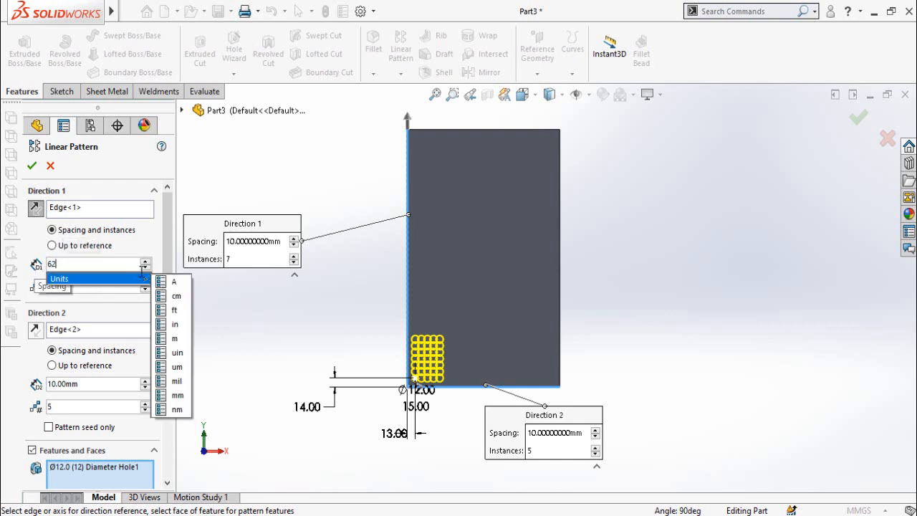
key("Return")
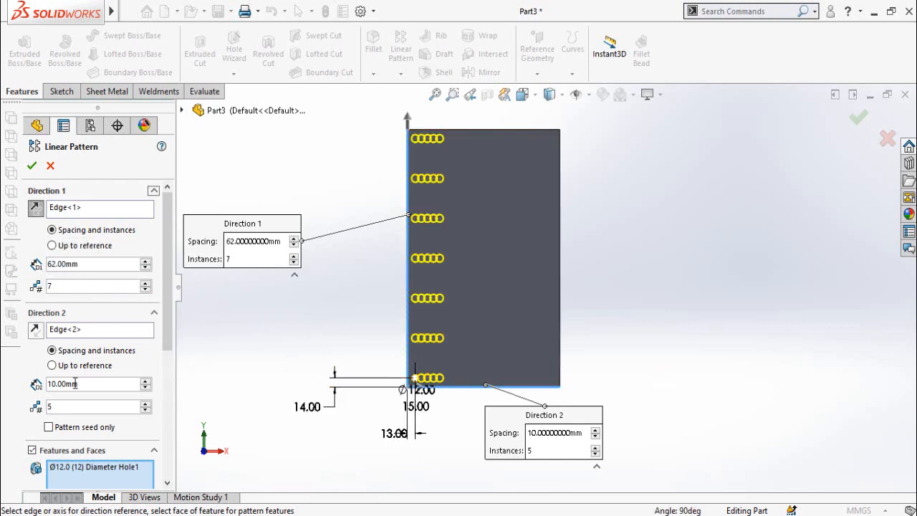
left_click_drag(74, 383, 37, 393)
type("56")
key("Return")
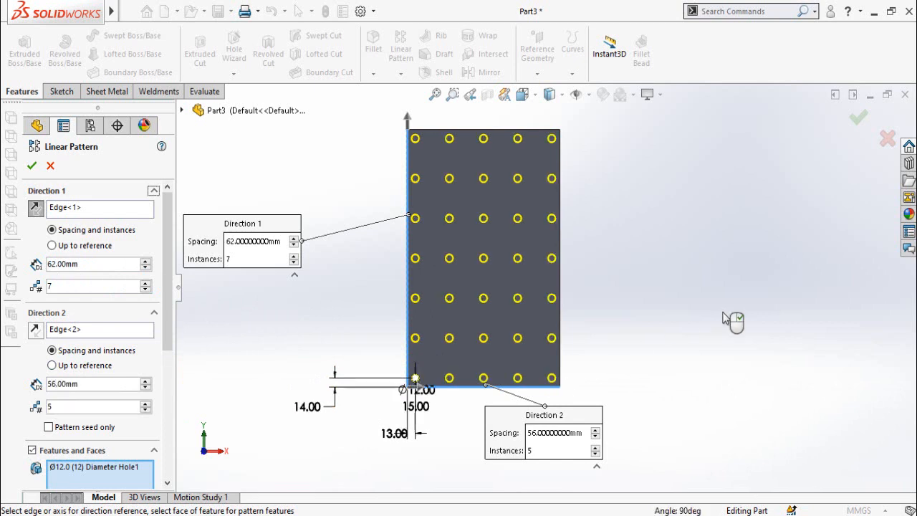
Skip all interior instances of the hole pattern, keeping only the holes around the plate's perimeter, and create the pattern.
scroll(645, 329, "up", 2)
scroll(610, 223, "down", 1)
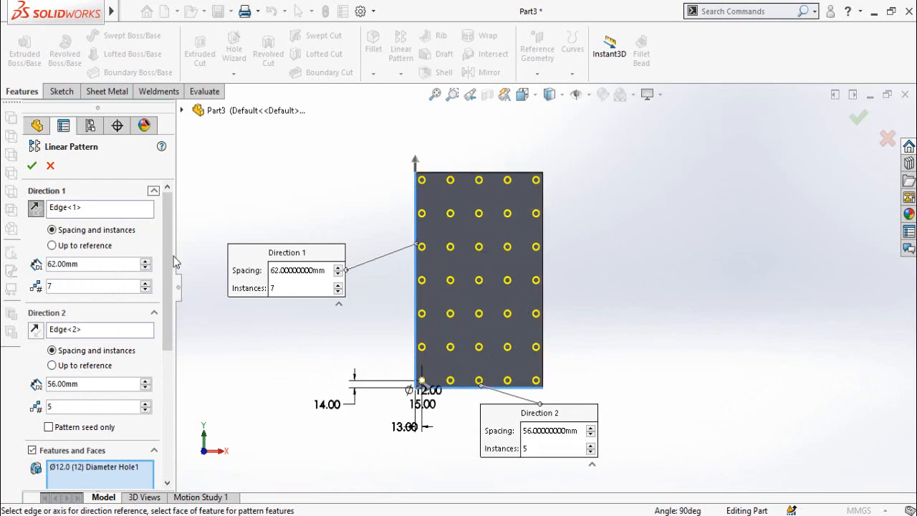
left_click_drag(170, 239, 178, 373)
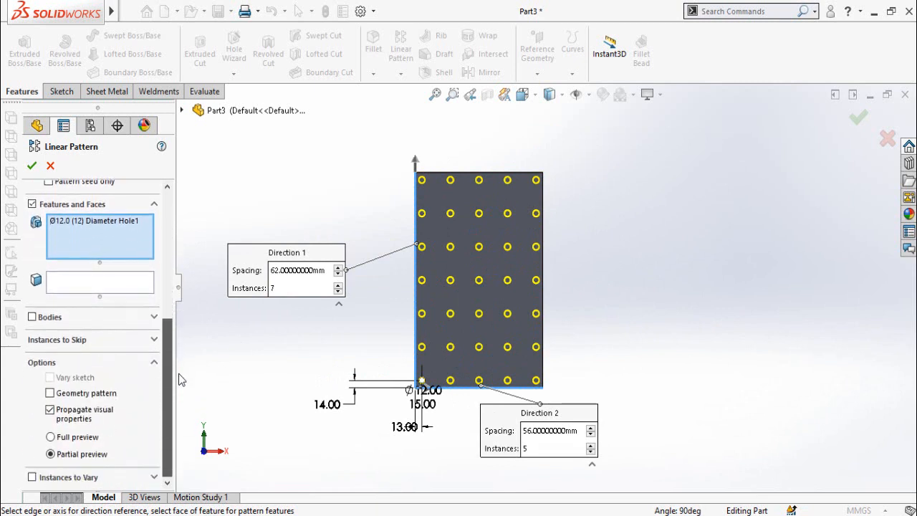
left_click(85, 340)
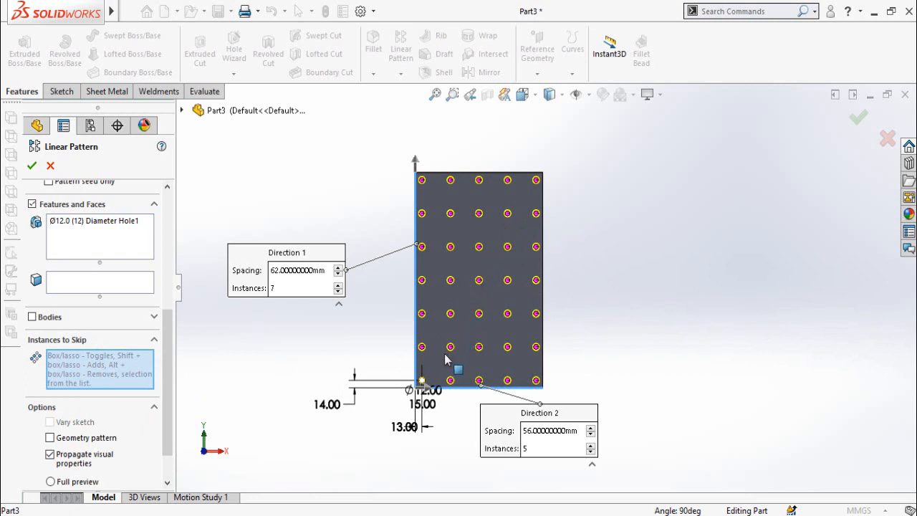
left_click_drag(523, 197, 443, 354)
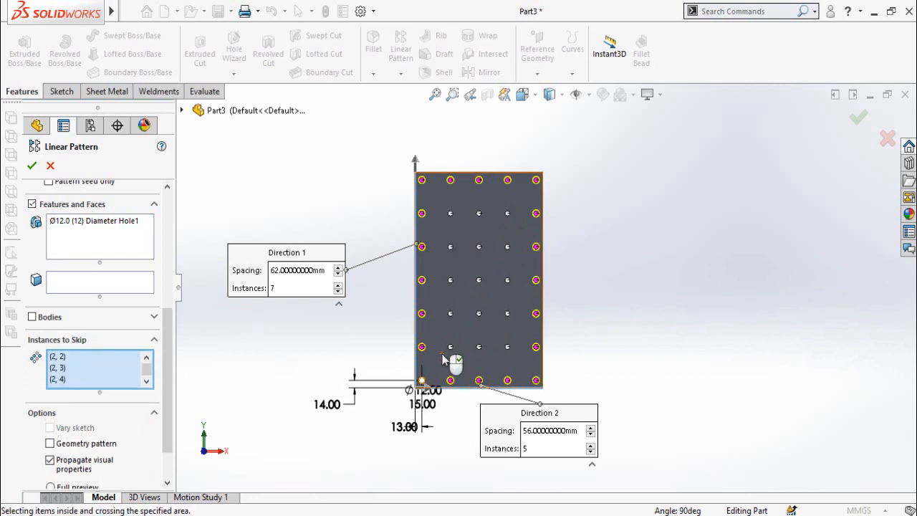
left_click(32, 167)
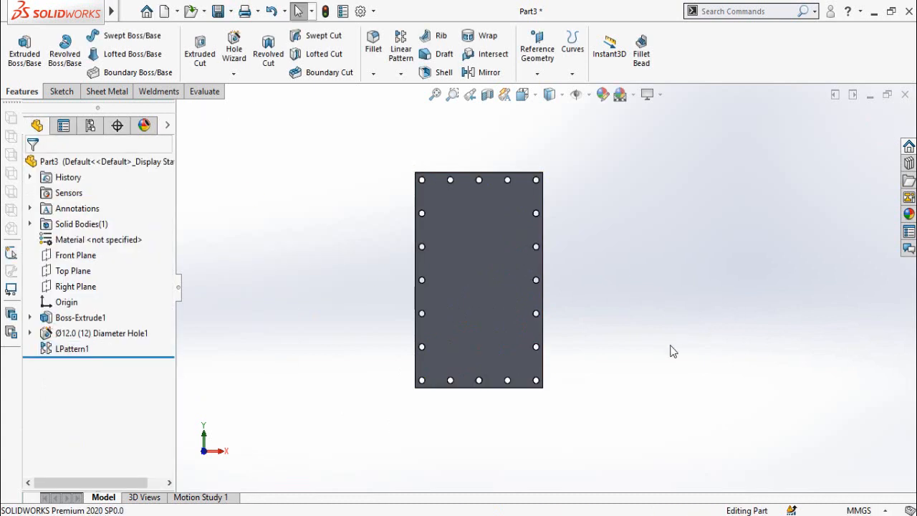
Sketch a circle centred on the origin on the plate's front face and set its diameter to 5 mm.
key("f")
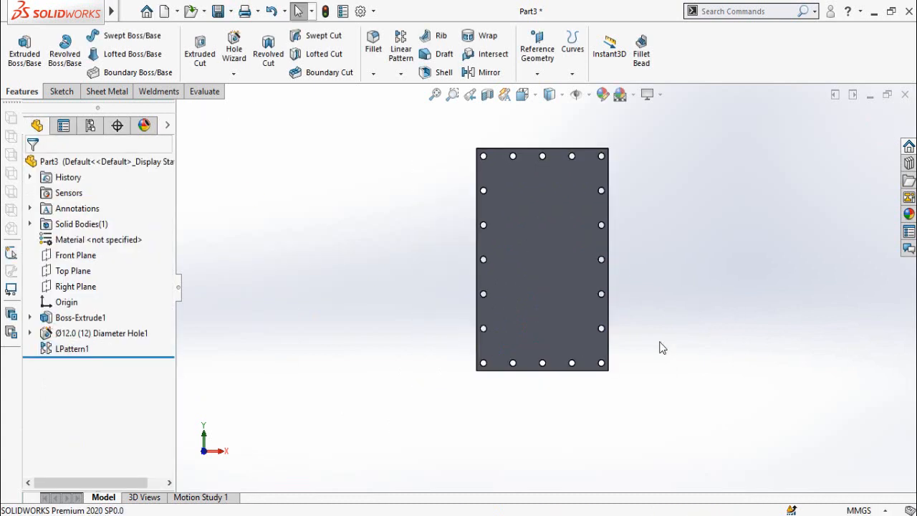
left_click(545, 278)
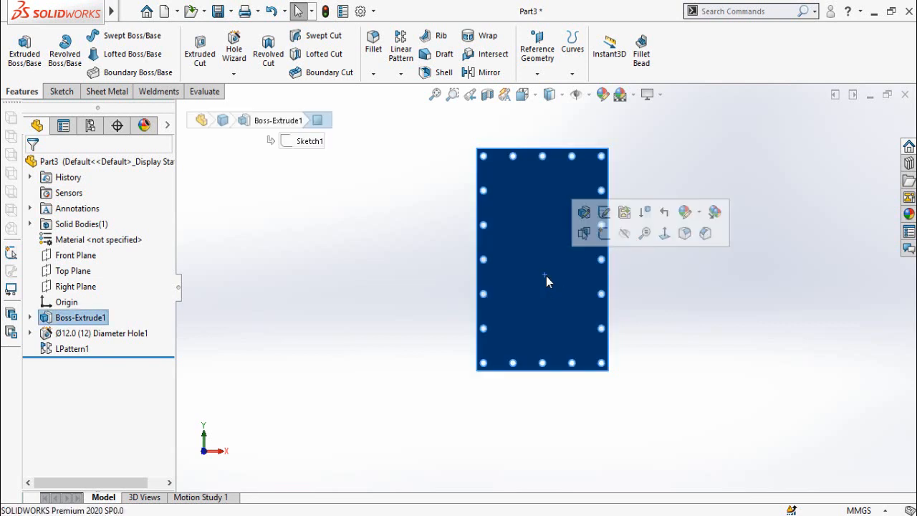
left_click(604, 234)
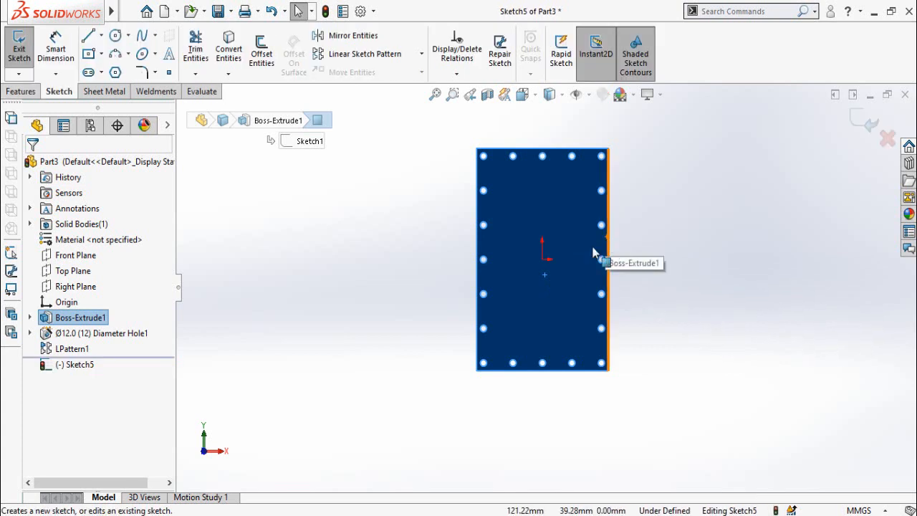
key("c")
left_click(542, 260)
left_click(551, 272)
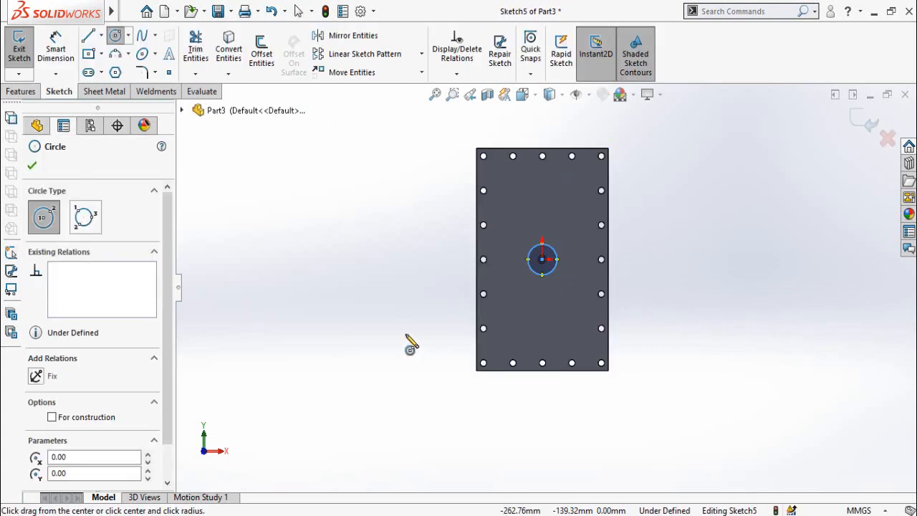
right_click_drag(406, 336, 430, 287)
left_click(539, 273)
left_click(406, 349)
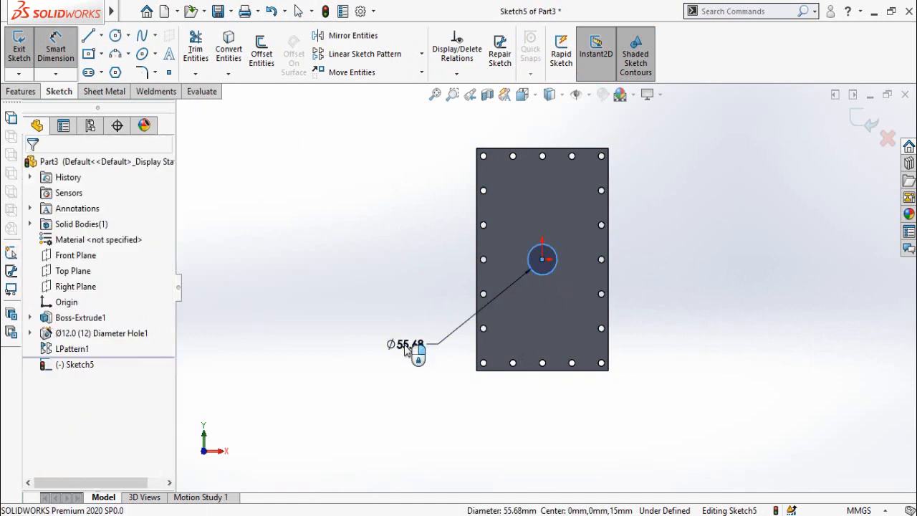
type("5.00mm")
key("Return")
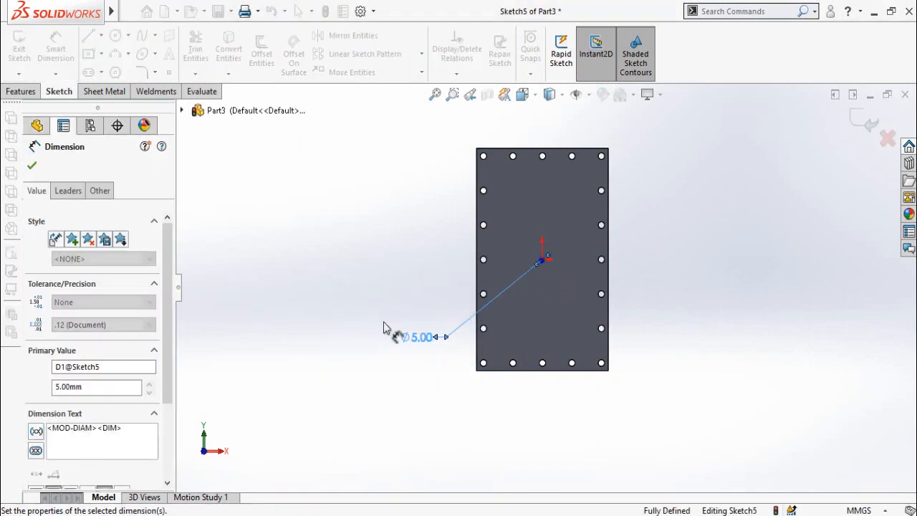
Cut the 5 mm circle through the whole plate with an Extruded Cut set to Through All.
left_click(21, 91)
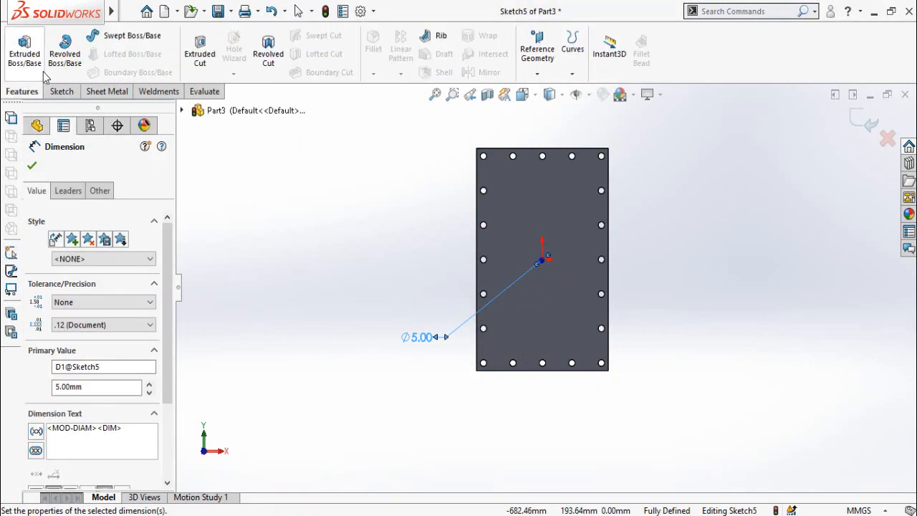
left_click(210, 63)
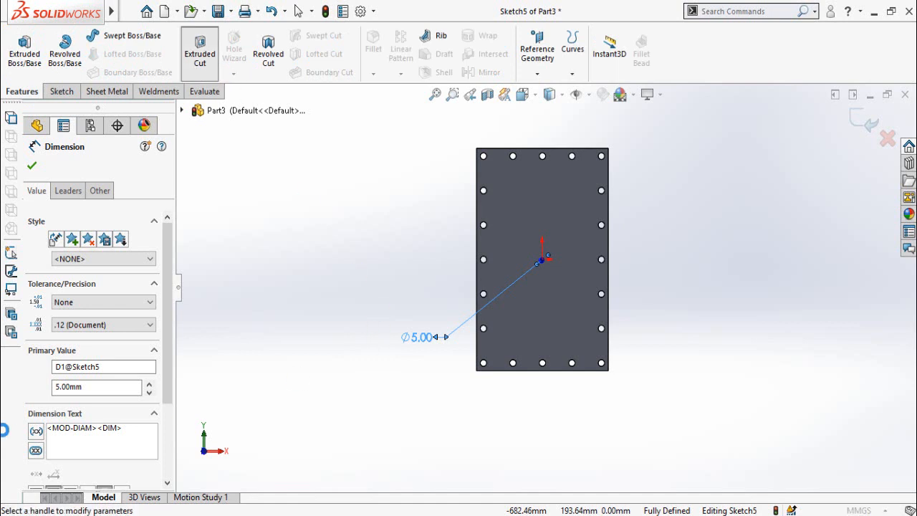
left_click(77, 252)
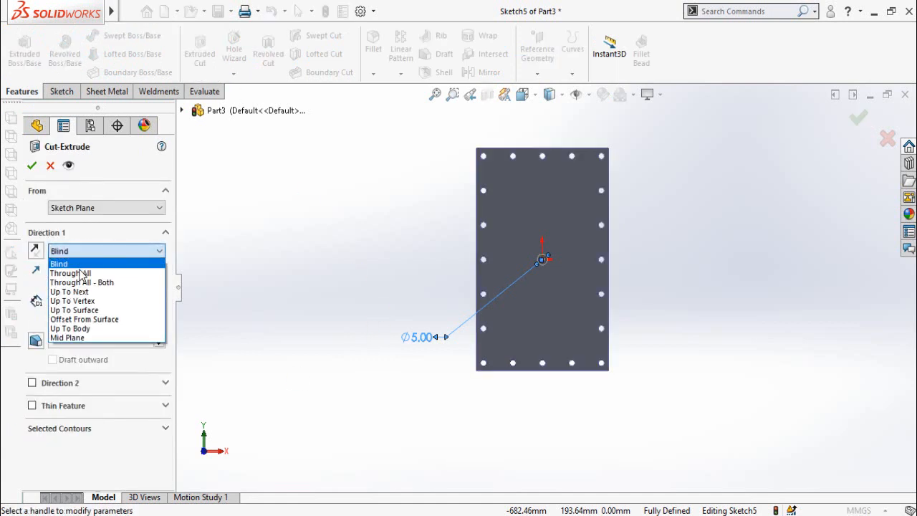
left_click(77, 273)
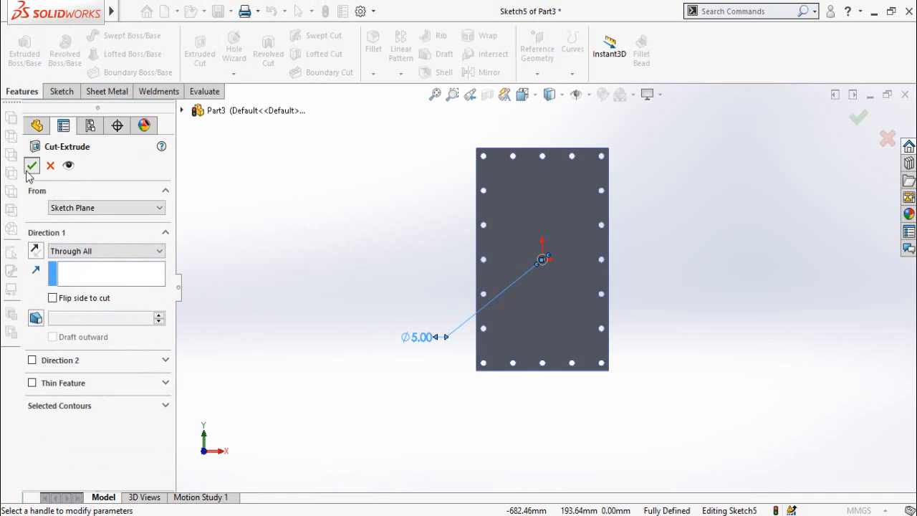
left_click(32, 165)
Sketch two concentric circles, about 62 mm and 37 mm in diameter, on the plate's front face, centred on the origin.
scroll(551, 294, "down", 3)
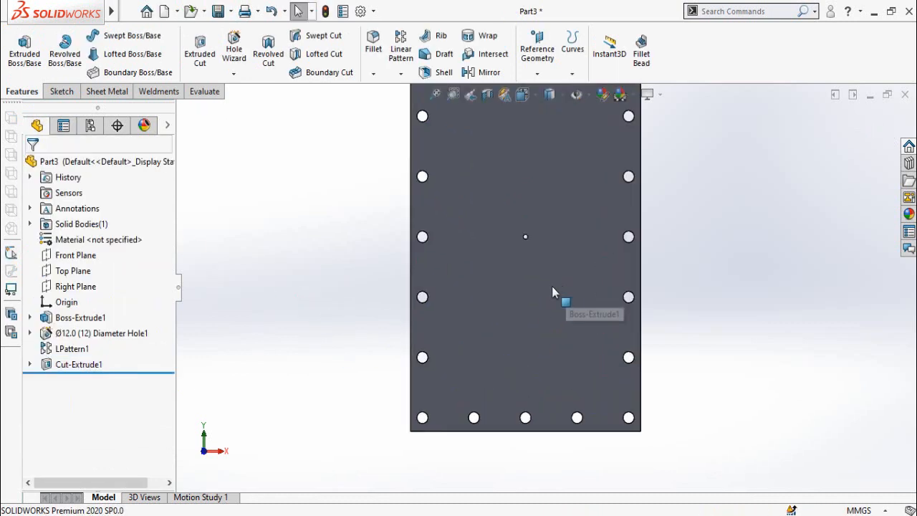
left_click(525, 278)
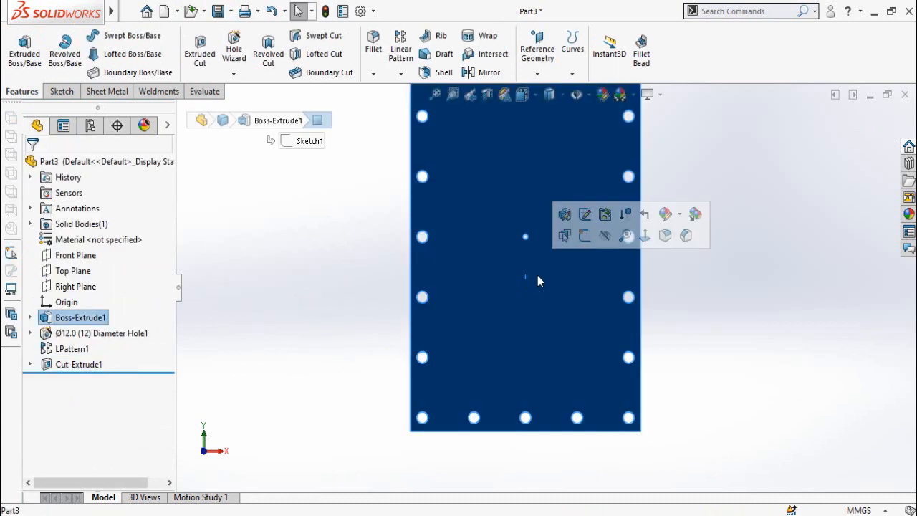
left_click(585, 235)
scroll(666, 308, "up", 3)
scroll(561, 239, "down", 1)
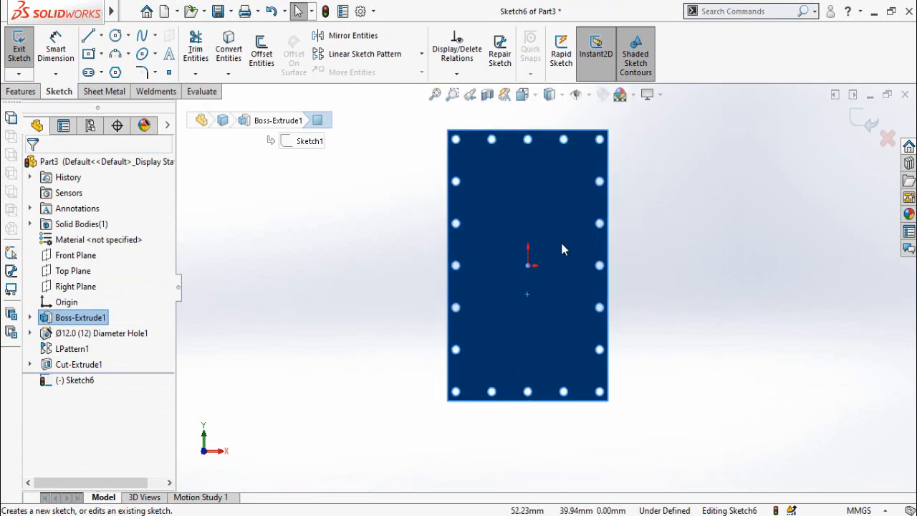
right_click_drag(560, 243, 535, 276)
scroll(534, 276, "down", 3)
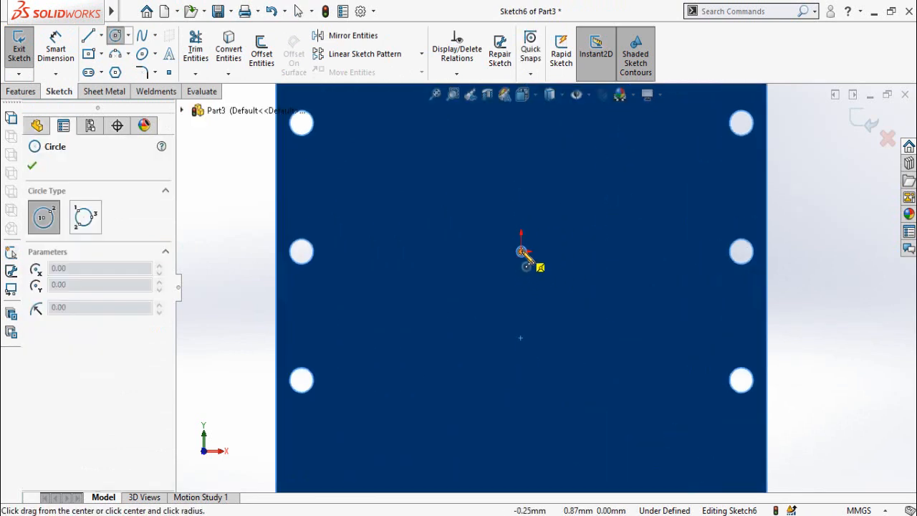
left_click(521, 252)
left_click(558, 302)
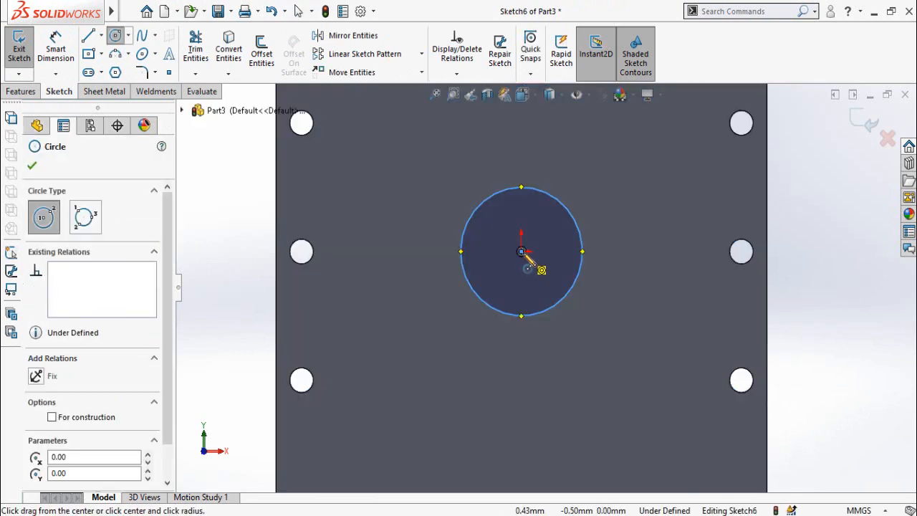
left_click(521, 252)
left_click(547, 286)
Set the outer circle's diameter to 25 mm and the inner circle's diameter to 12 mm.
scroll(536, 295, "up", 6)
right_click_drag(535, 316, 539, 299)
left_click(538, 298)
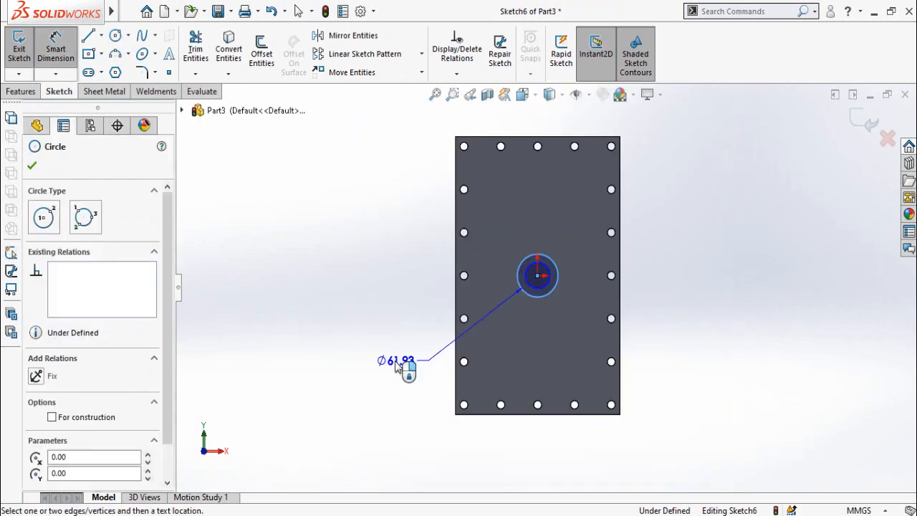
left_click(395, 363)
type("20")
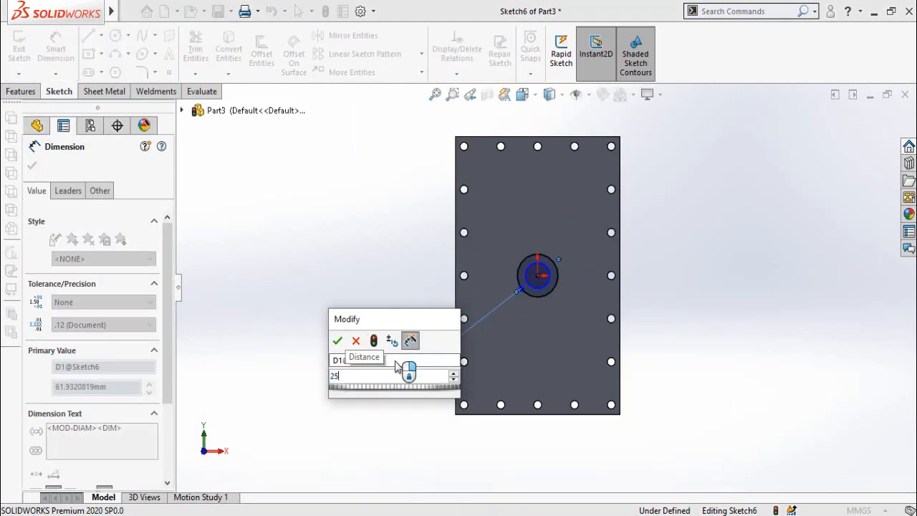
key("Return")
key("Escape")
scroll(526, 272, "up", 5)
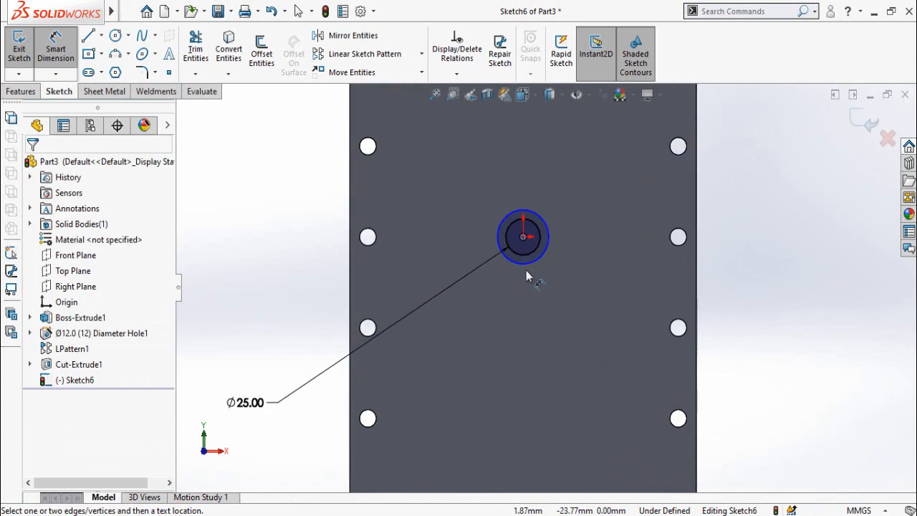
left_click(524, 268)
left_click(285, 318)
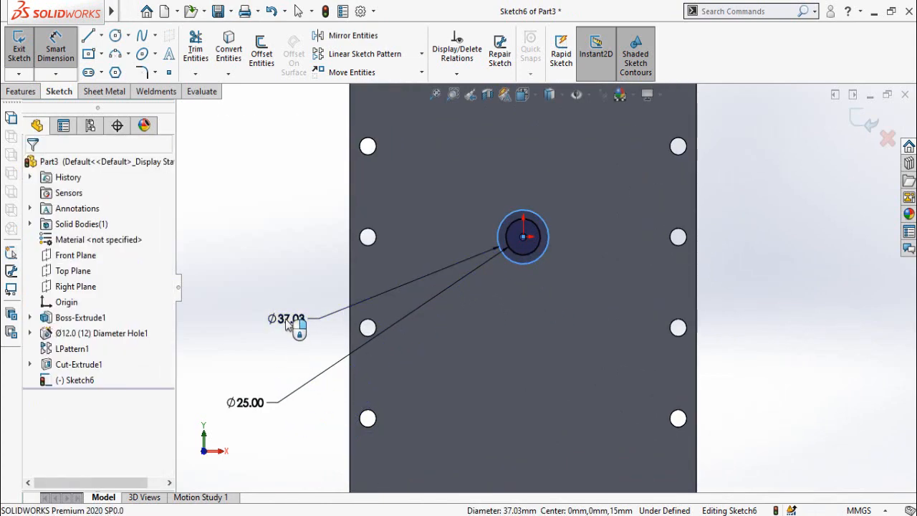
type("12")
key("Return")
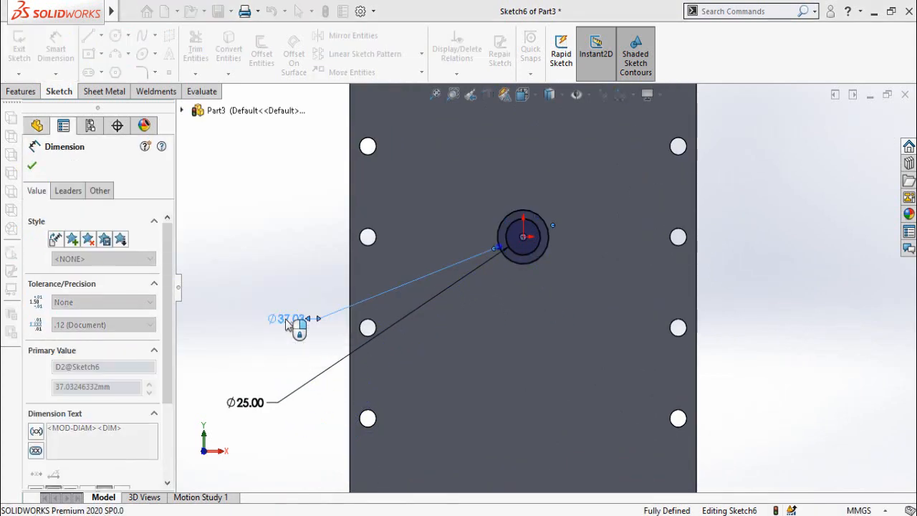
Extrude the ring between the two circles 25 mm outward from the plate as a merged boss.
scroll(534, 309, "up", 3)
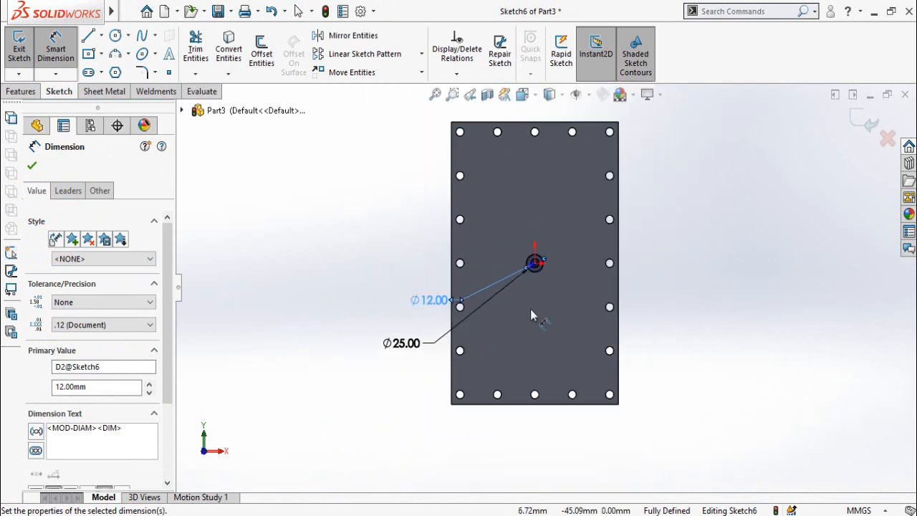
middle_click_drag(531, 309, 558, 319)
scroll(566, 248, "down", 2)
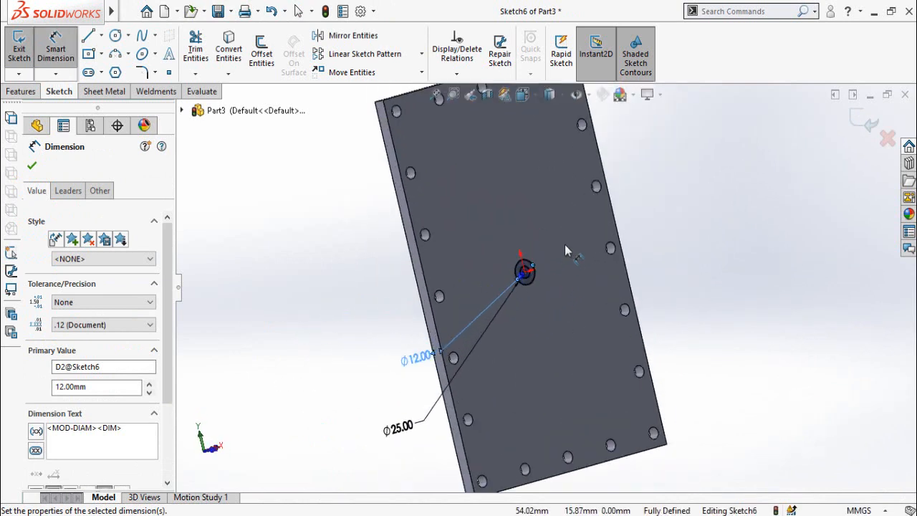
mouse_move(520, 245)
middle_mouse_down()
mouse_move(541, 222)
mouse_move(538, 242)
middle_mouse_up()
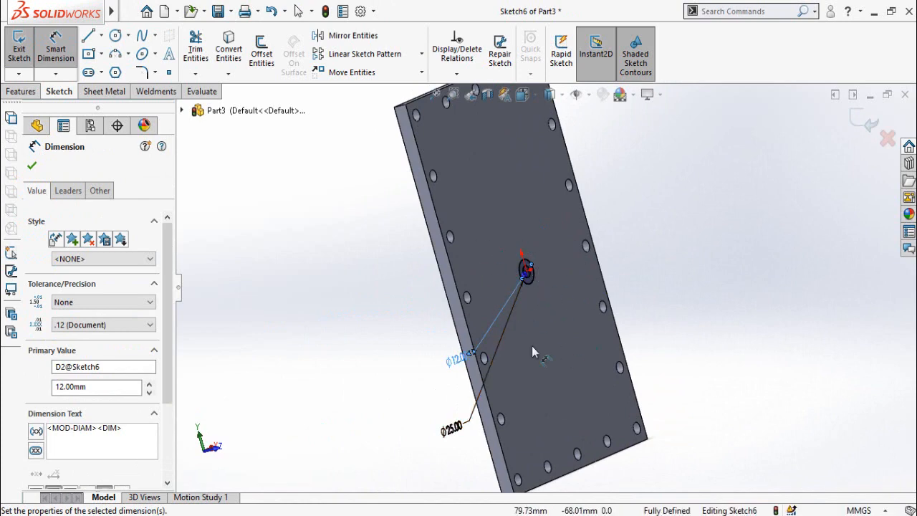
middle_click_drag(543, 305, 525, 353)
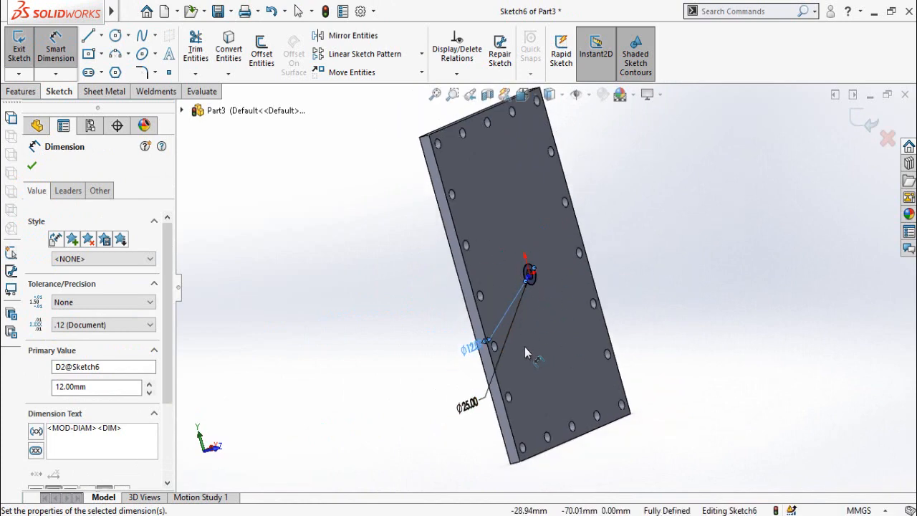
left_click(21, 91)
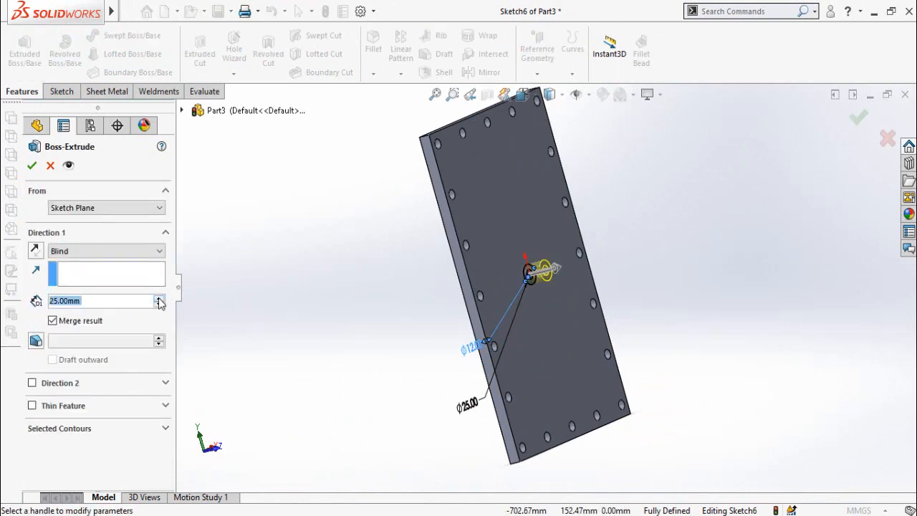
left_click(31, 166)
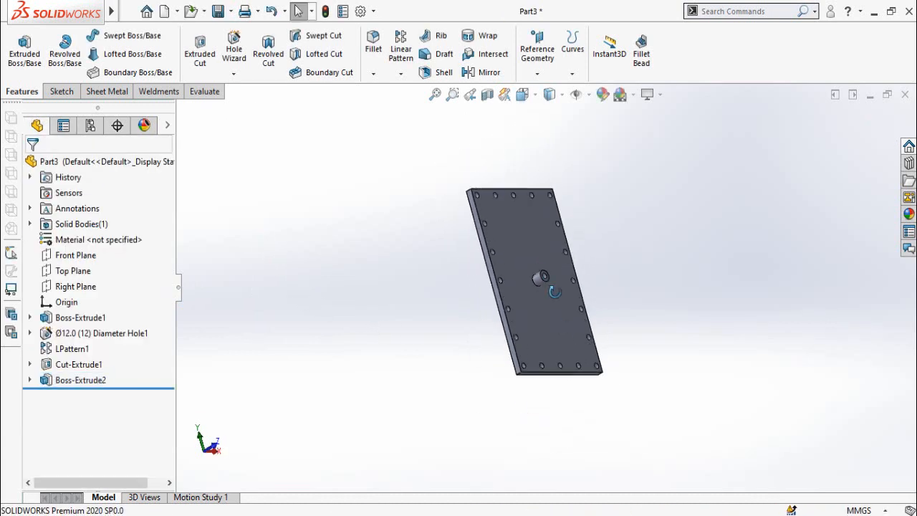
middle_click_drag(554, 291, 515, 304)
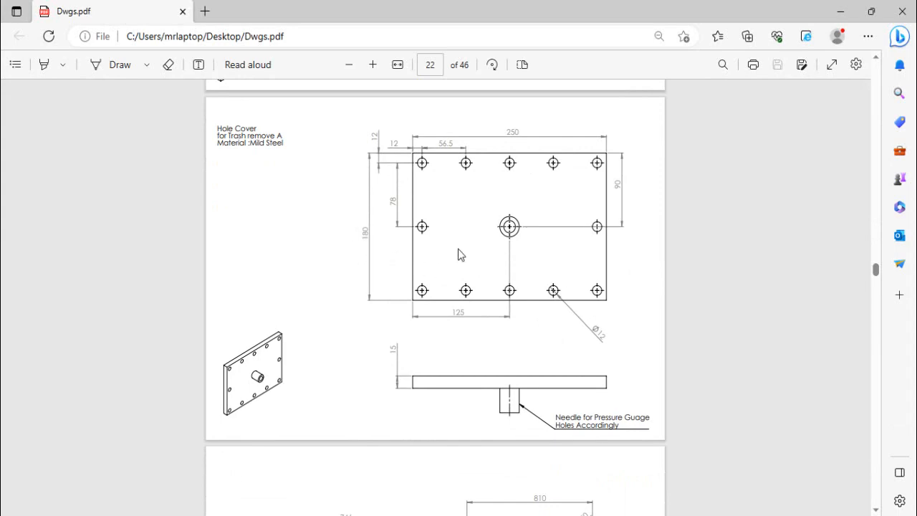
Switch to Dwgs.pdf and examine the hole cover A and B drawings, the exploded turbine casing view and the casing overview.
scroll(477, 276, "up", 3)
scroll(477, 277, "down", 1, "ctrl")
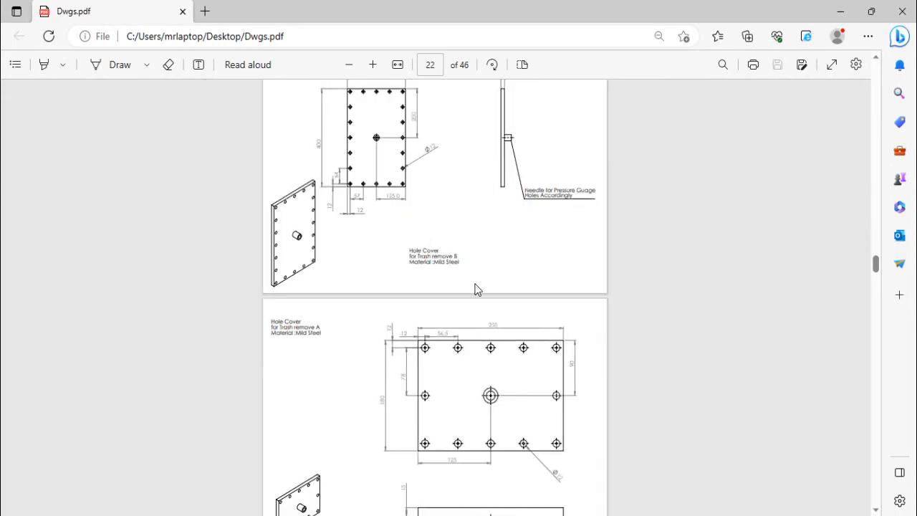
scroll(477, 280, "up", 4)
scroll(477, 289, "up", 12)
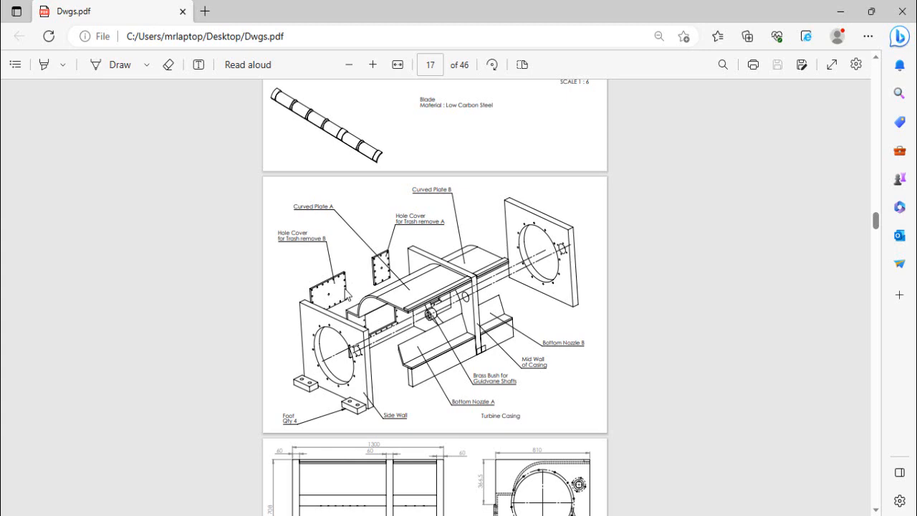
scroll(404, 271, "down", 15)
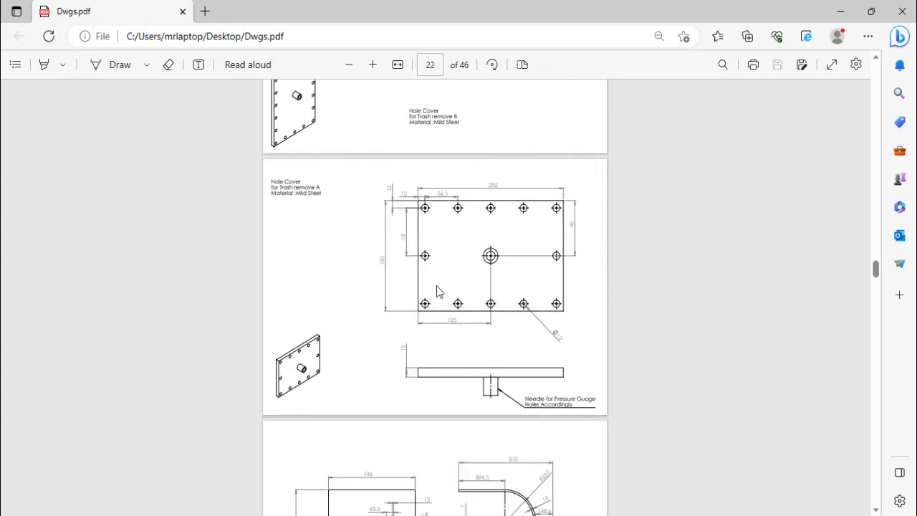
scroll(439, 290, "down", 3)
scroll(457, 321, "up", 18)
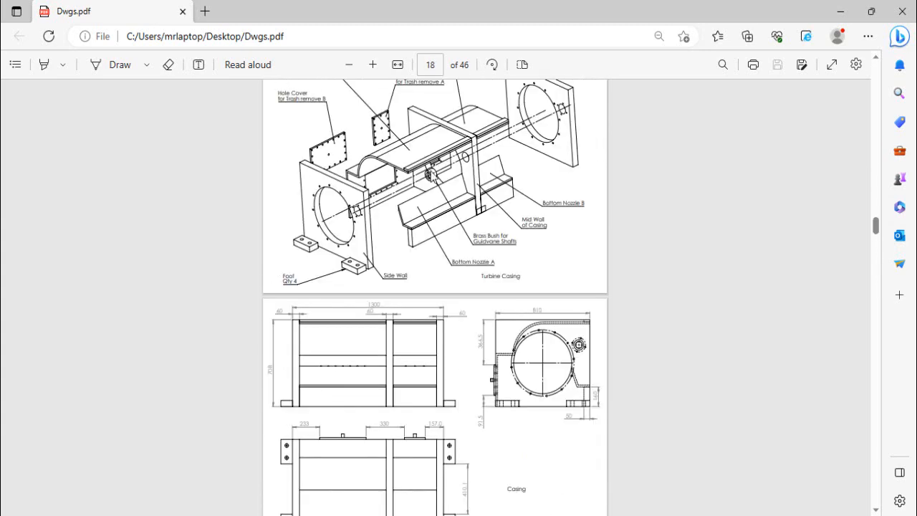
scroll(456, 321, "down", 1)
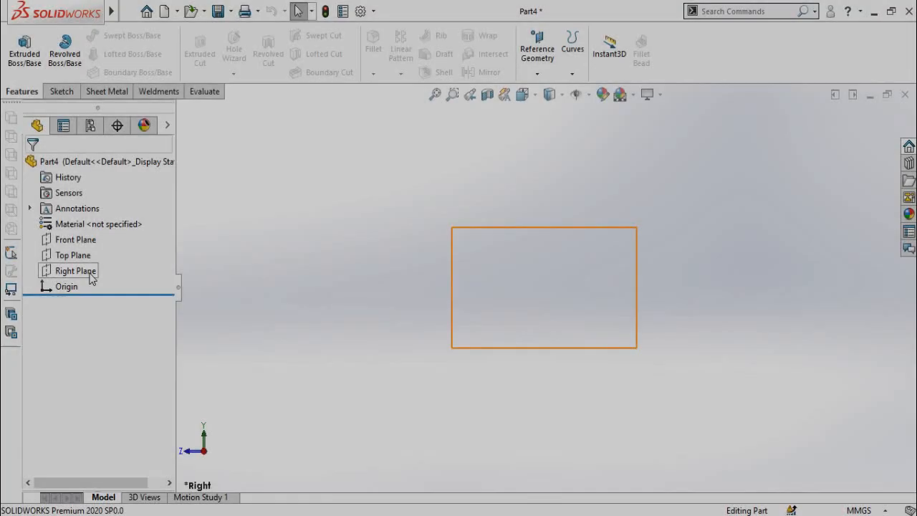
Start a sketch on the Right Plane and draw a horizontal line about 145 mm long above the origin.
left_click(75, 270)
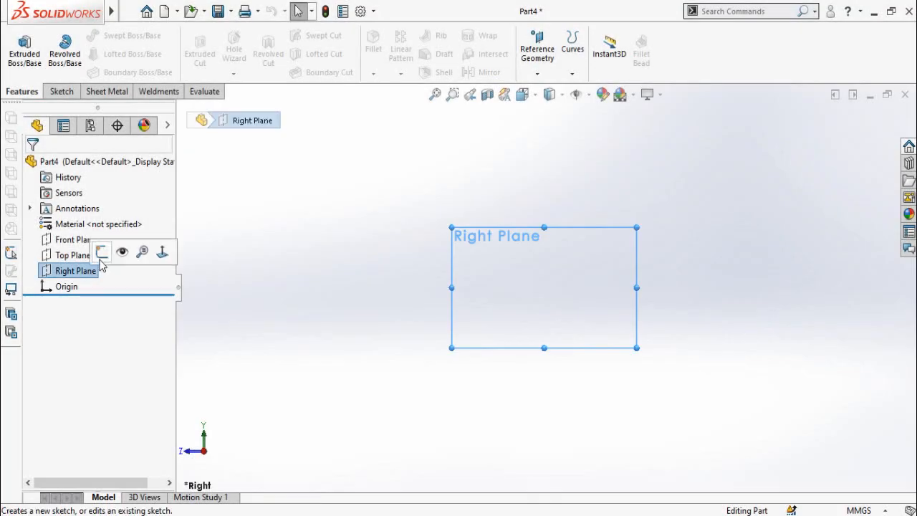
left_click(102, 251)
left_click(236, 198)
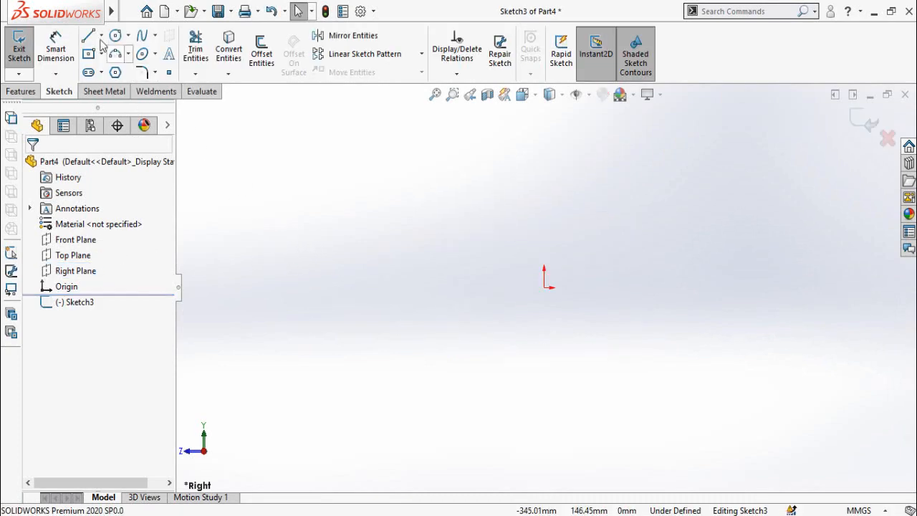
key("l")
left_click(416, 164)
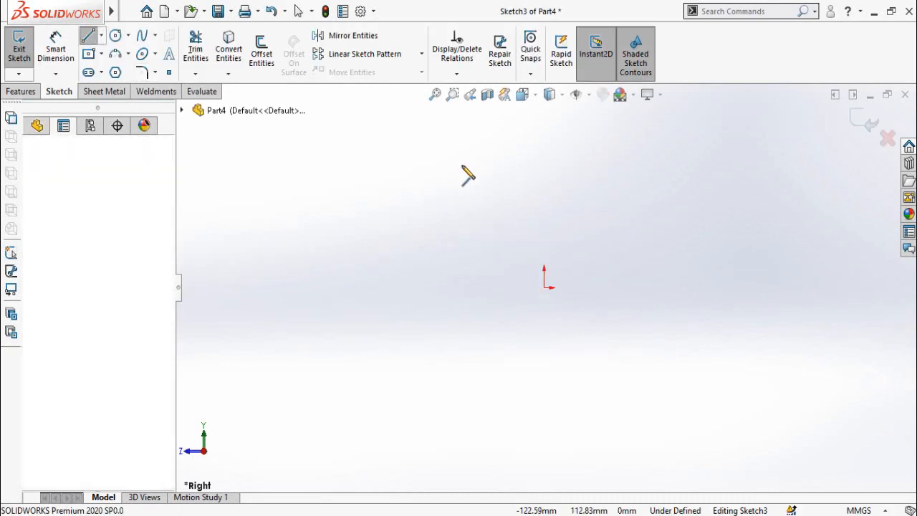
left_click(569, 164)
key("Escape")
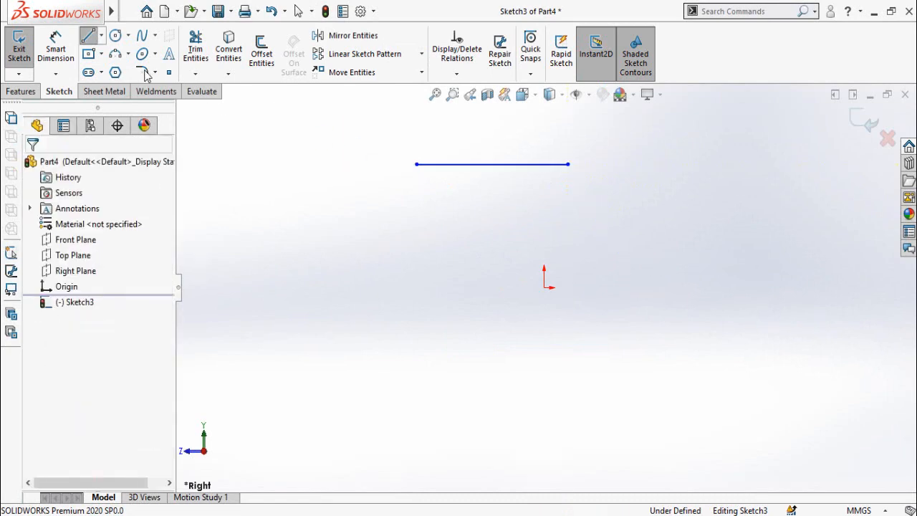
Sketch a three-point arc curving outward and down from the horizontal line's end nearest the origin.
left_click(114, 54)
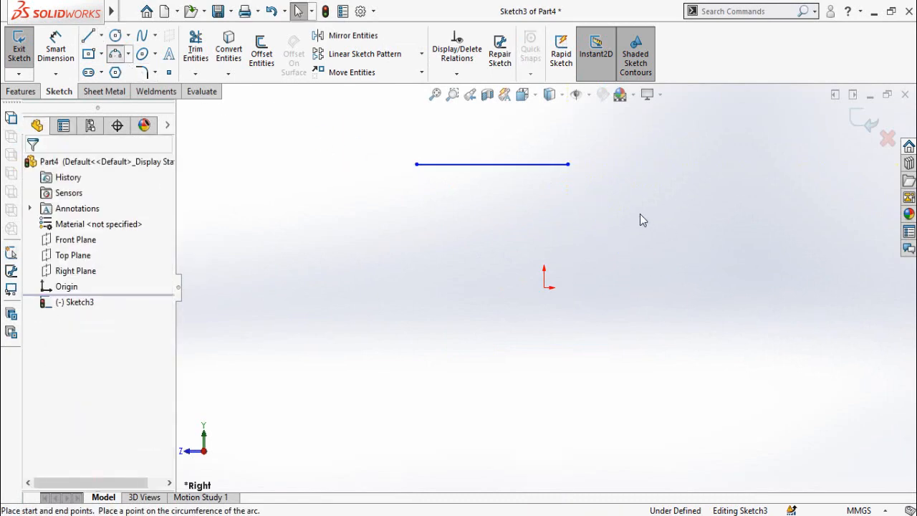
left_click(568, 164)
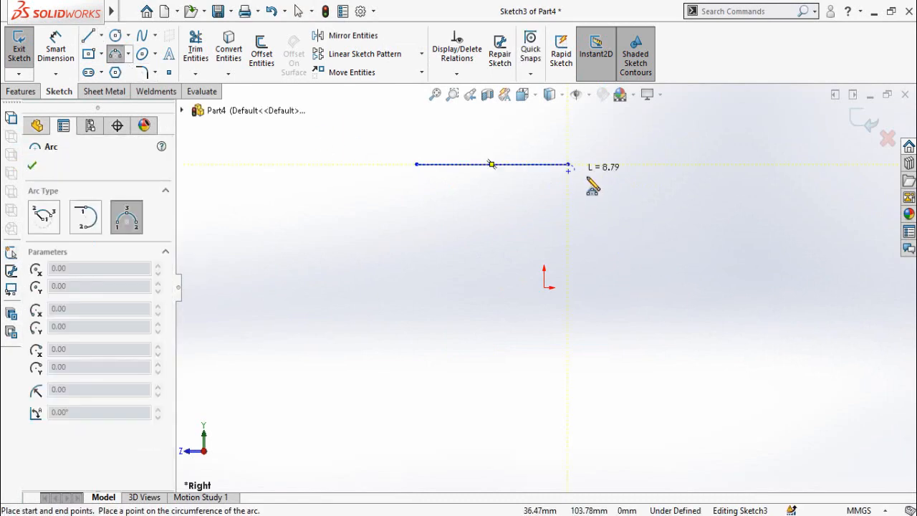
left_click(608, 230)
left_click(610, 213)
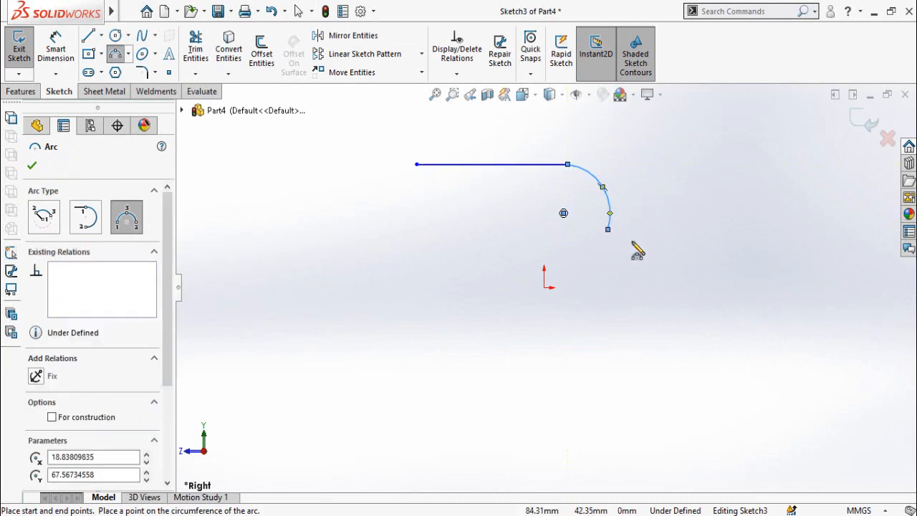
key("Escape")
Continue the profile from the arc's lower end with a short horizontal line outward and a vertical line downward.
key("l")
left_click(607, 229)
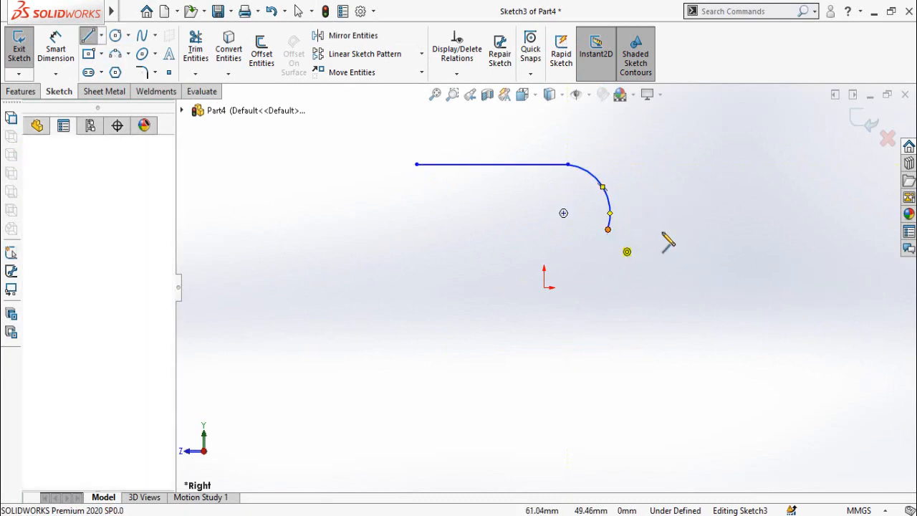
left_click(677, 230)
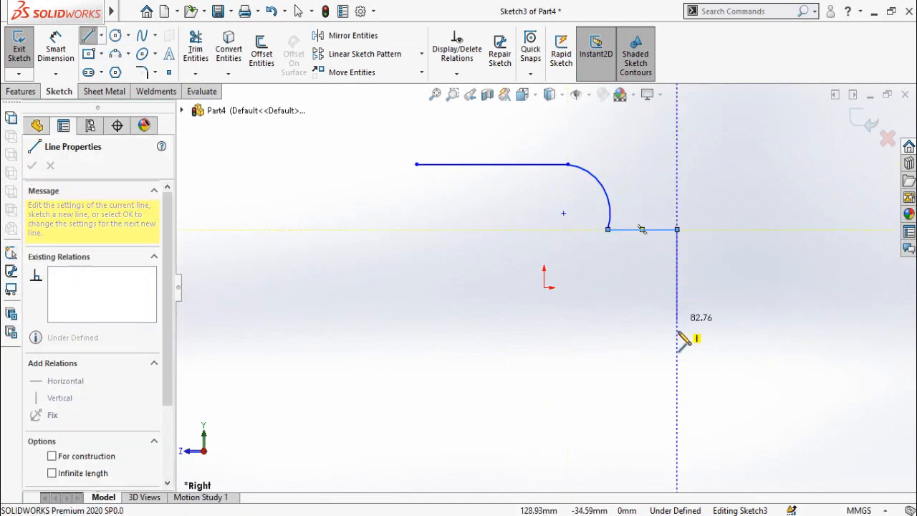
left_click(677, 322)
key("Escape")
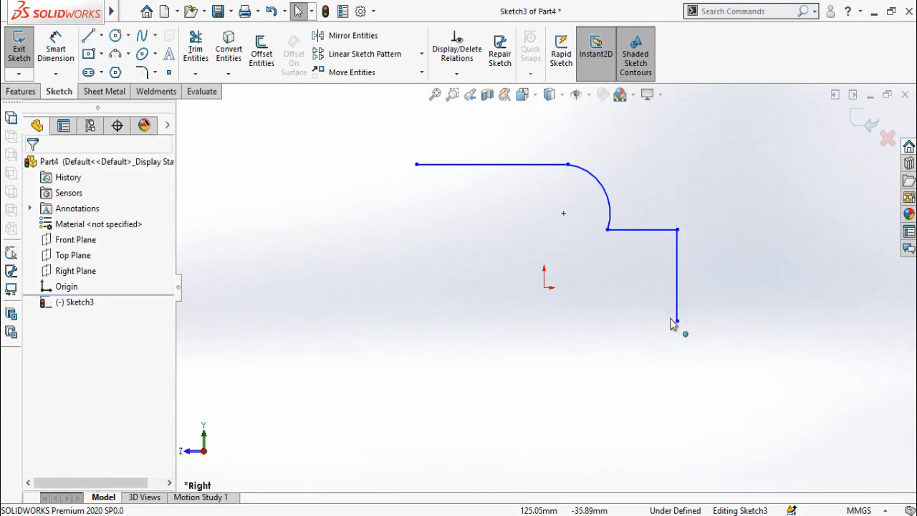
Make the upper horizontal line and the arc tangent to each other.
scroll(662, 200, "down", 3)
left_click(500, 162)
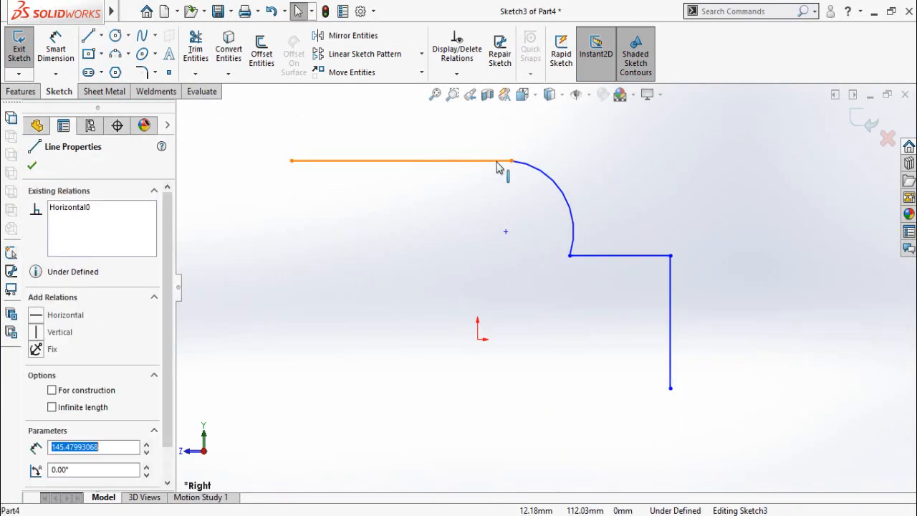
left_click(544, 181, "ctrl")
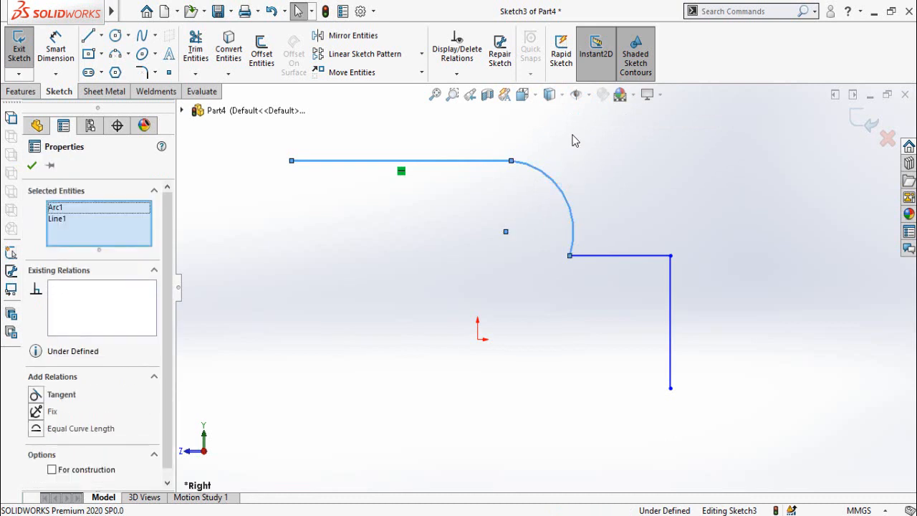
left_click(579, 126)
left_click(412, 273)
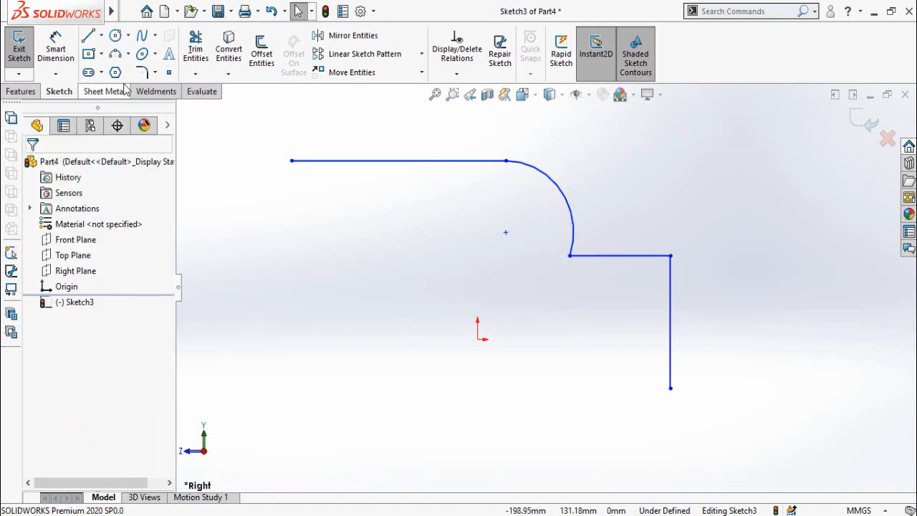
Draw a vertical construction line about 68 mm long downward from the arc's lower end.
left_click(101, 35)
left_click(133, 71)
scroll(517, 314, "up", 2)
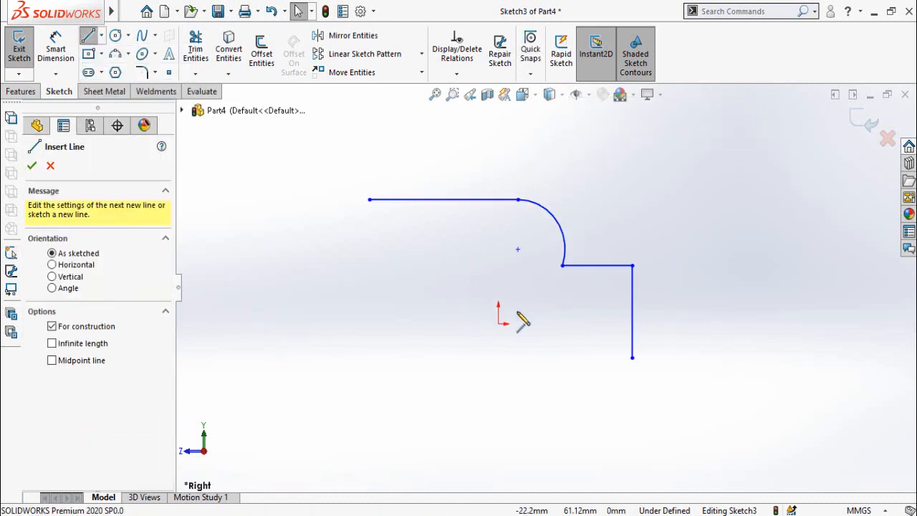
scroll(573, 334, "down", 1)
left_click(561, 252)
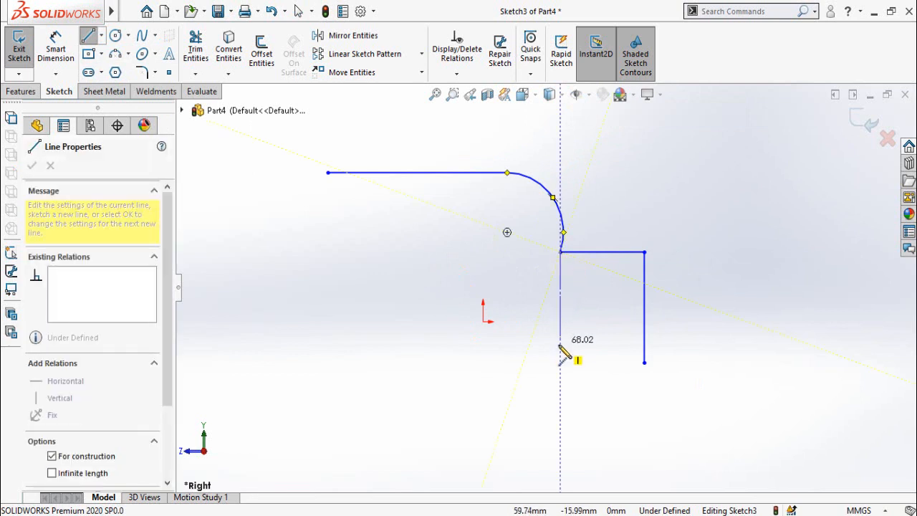
left_click(560, 344)
key("Escape")
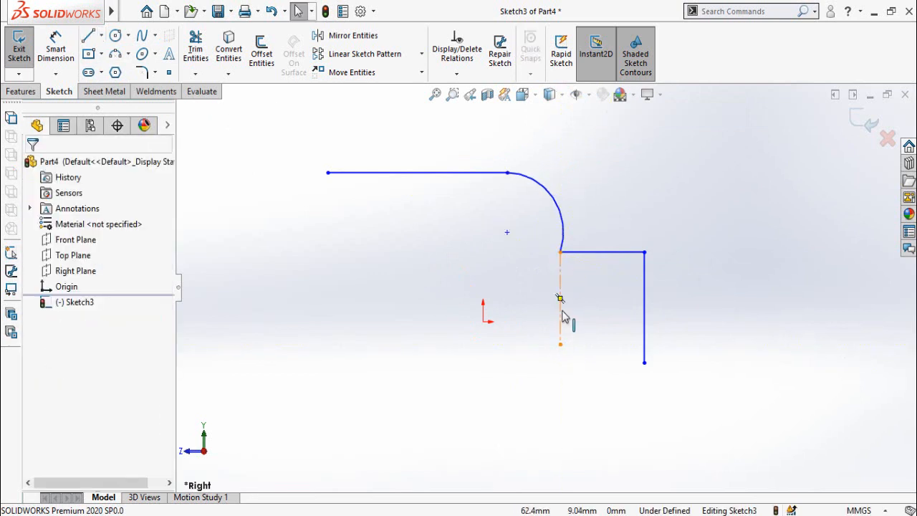
Make the arc tangent to the vertical construction line.
left_click(561, 299)
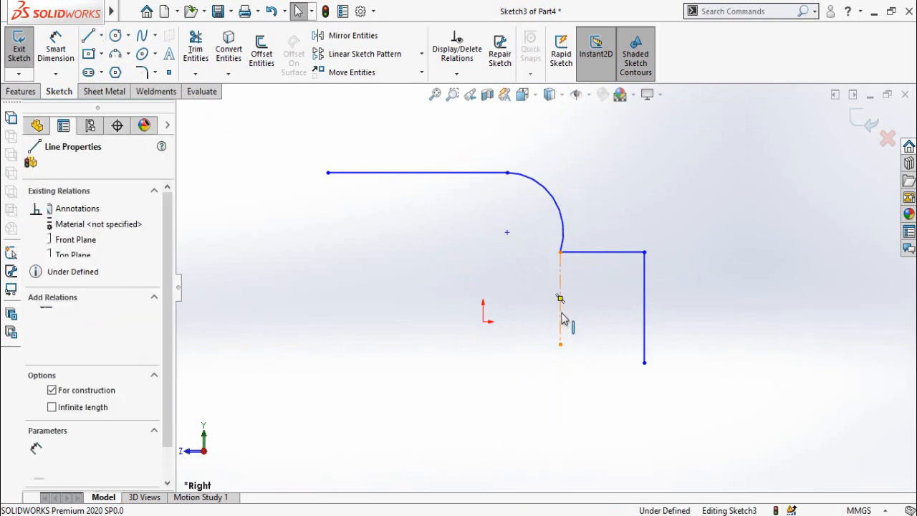
left_click(563, 229, "ctrl")
left_click(615, 182)
left_click(702, 331)
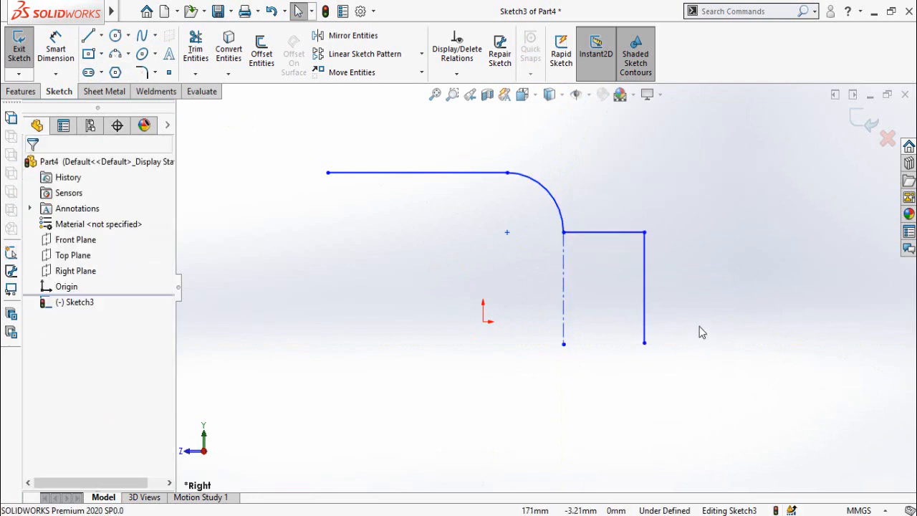
Dimension the profile's overall horizontal width, from the upper line's free end to the outer vertical line, as 810 mm.
scroll(699, 326, "up", 2)
right_click_drag(690, 362, 685, 182)
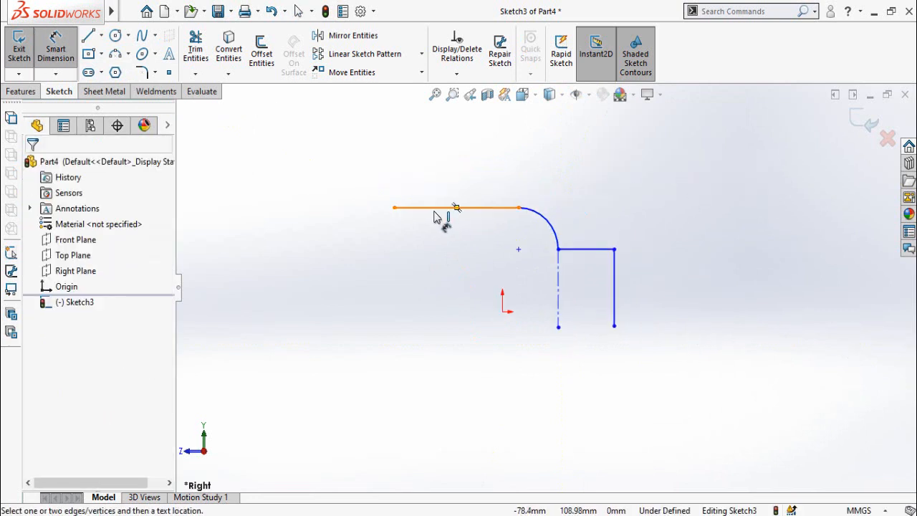
left_click(395, 208)
scroll(527, 282, "up", 2)
left_click(588, 282)
left_click(518, 154)
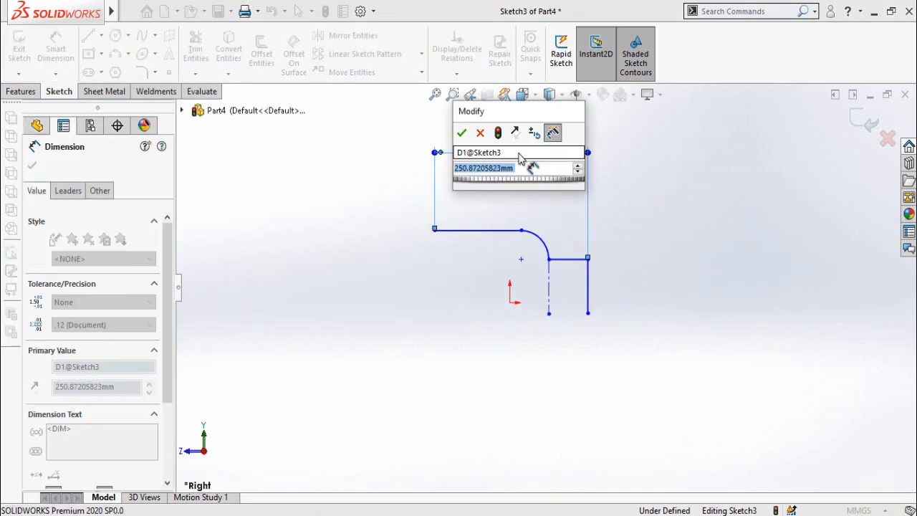
type("810")
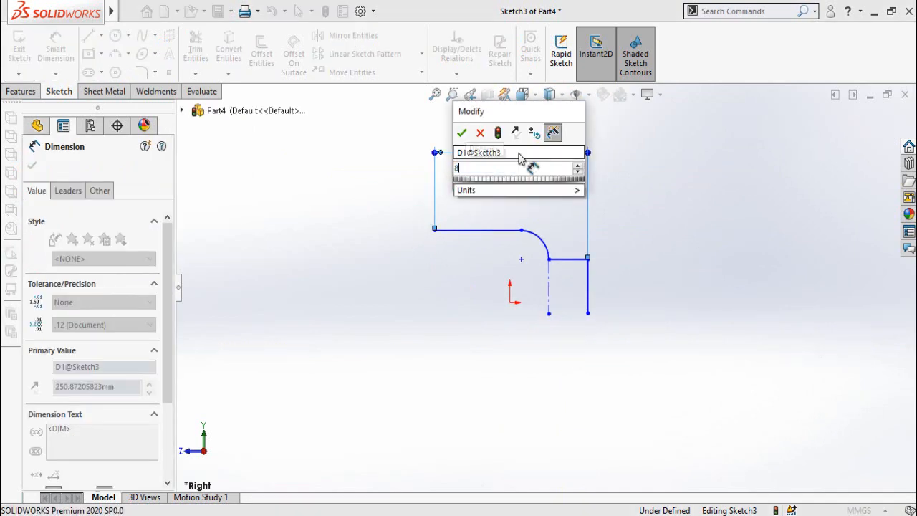
key("Return")
Set the upper horizontal line's length to 396.5 mm and the arc's radius to 250 mm.
left_click(475, 238)
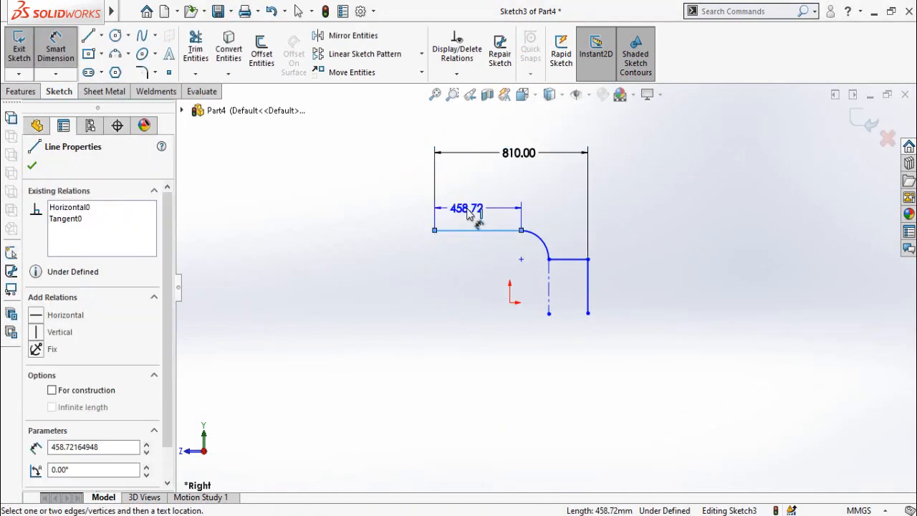
left_click(469, 213)
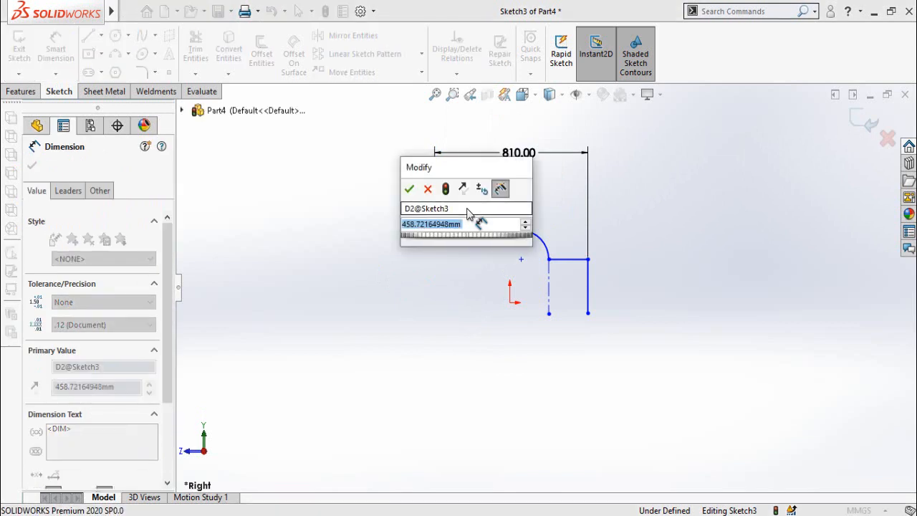
type("396.5")
key("Return")
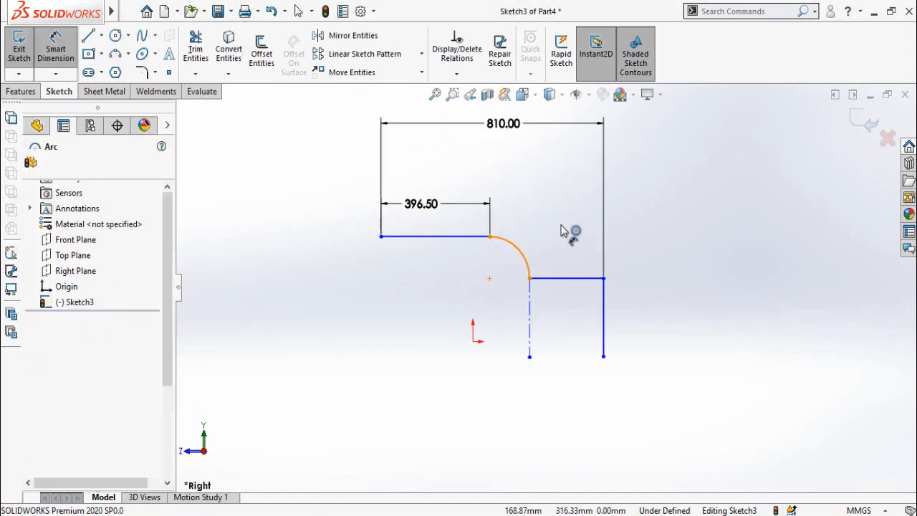
left_click(518, 250)
left_click(635, 199)
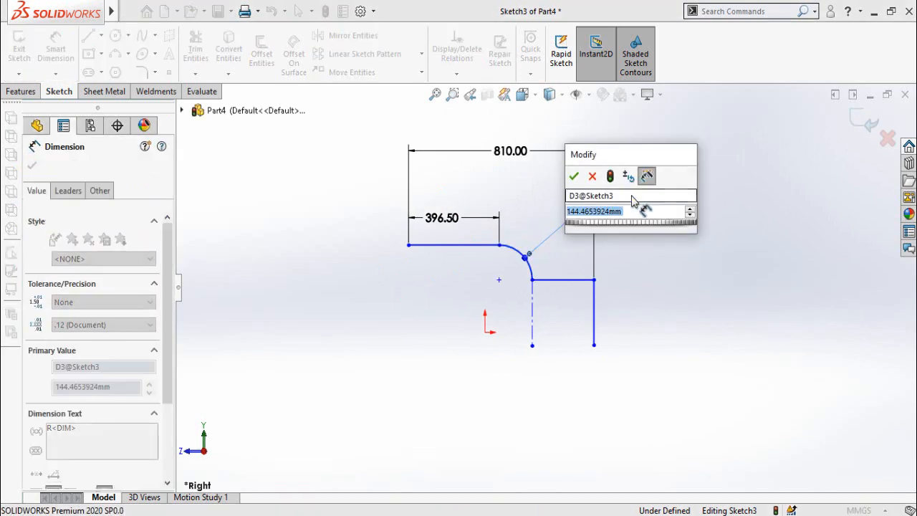
type("250")
key("Return")
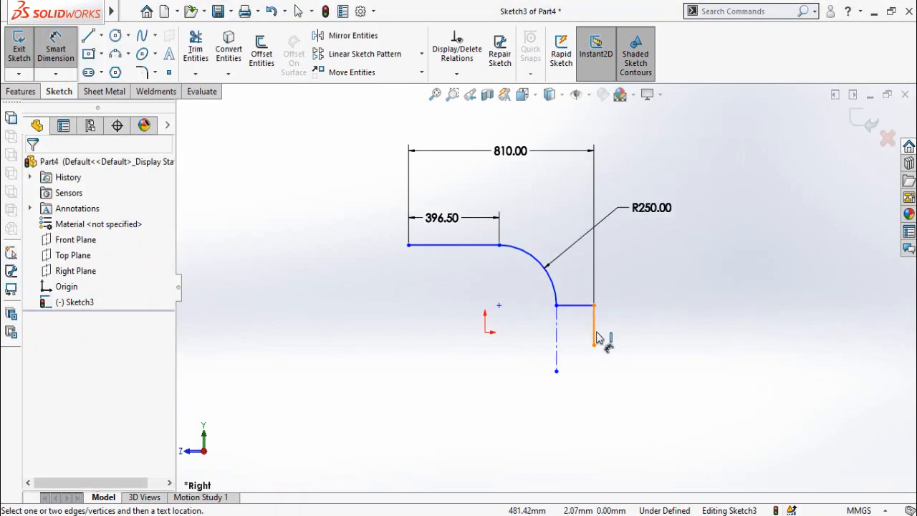
Add a driven horizontal dimension between the arc's centre and the outer vertical line, placed below the profile.
left_click(594, 324)
left_click(557, 292)
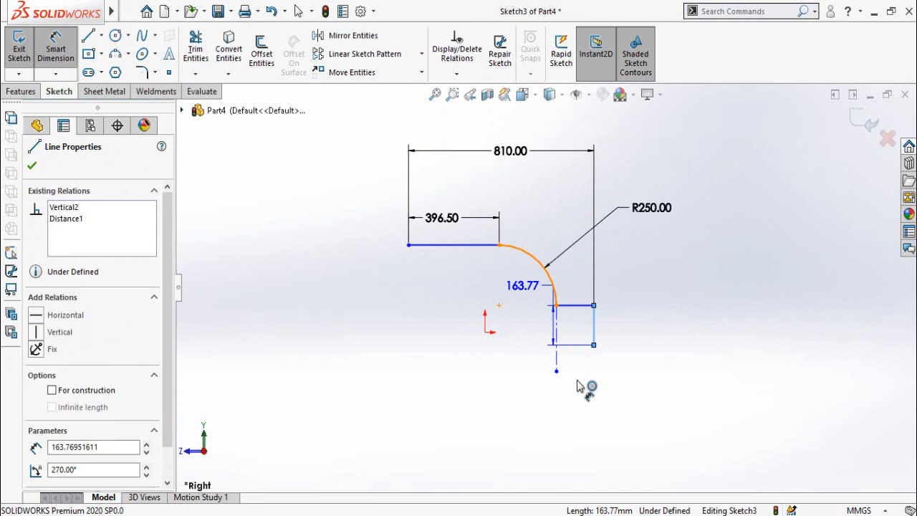
left_click(558, 426)
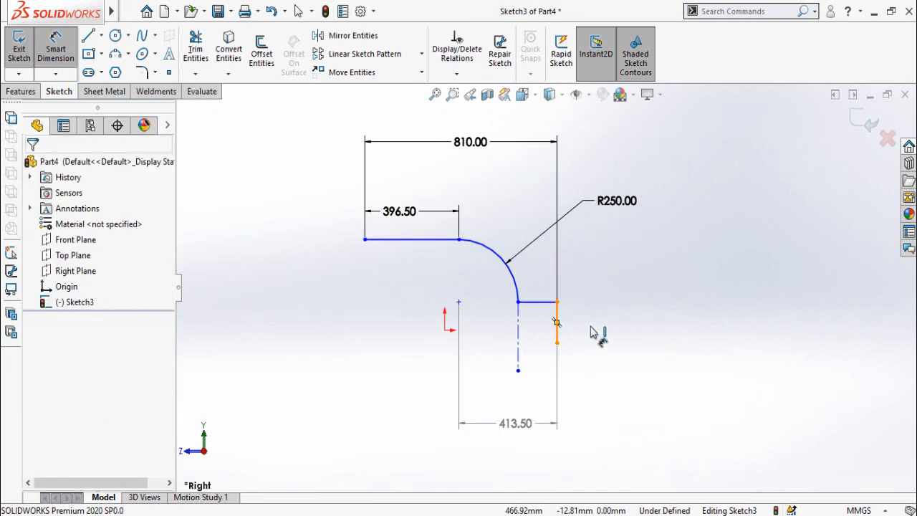
Set the outer vertical line's length to 433 mm and finish dimensioning.
left_click(558, 323)
left_click(658, 331)
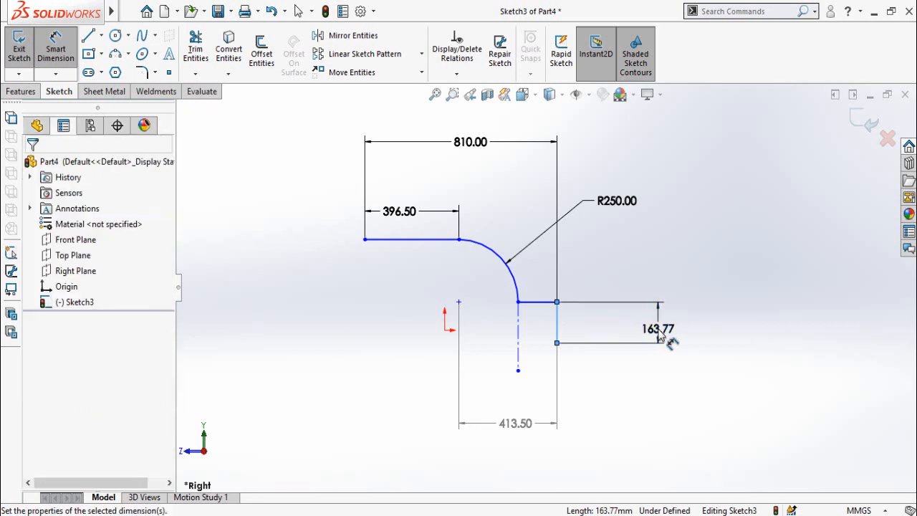
type("433")
key("Return")
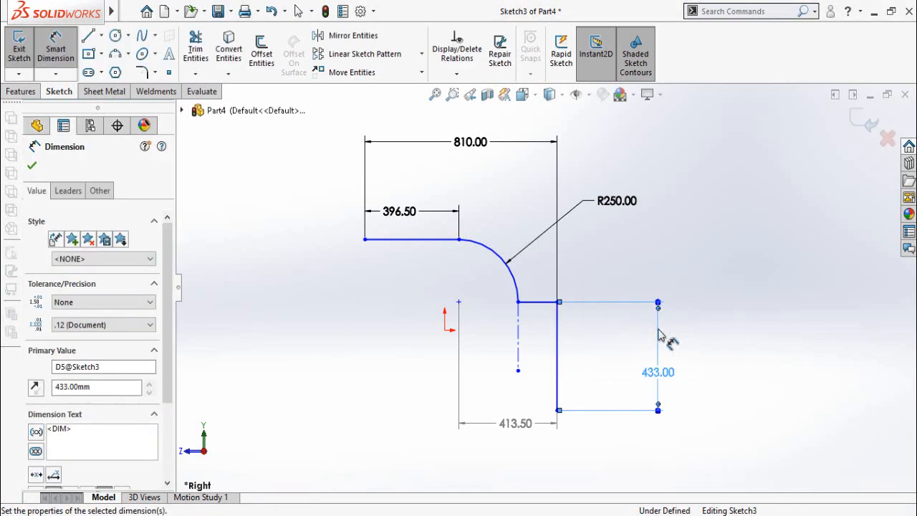
scroll(601, 369, "up", 3)
scroll(441, 301, "down", 1)
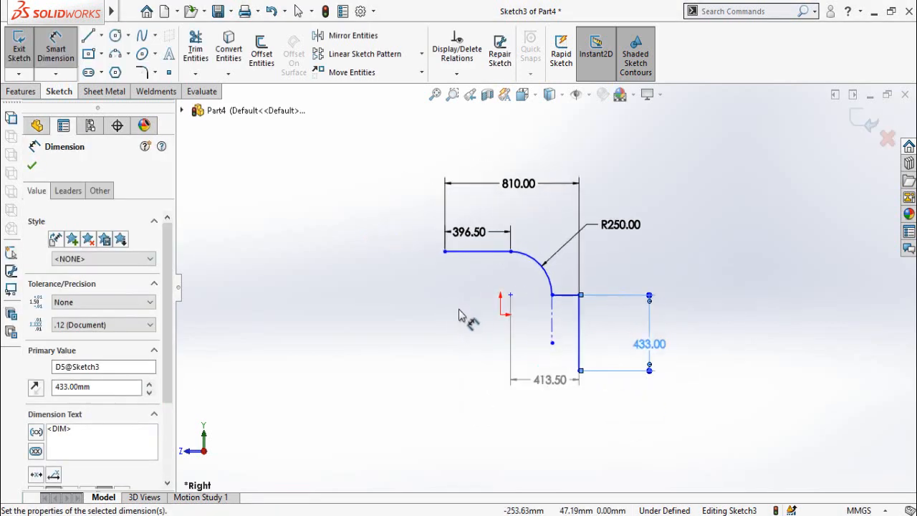
left_click(425, 351)
scroll(485, 351, "up", 1)
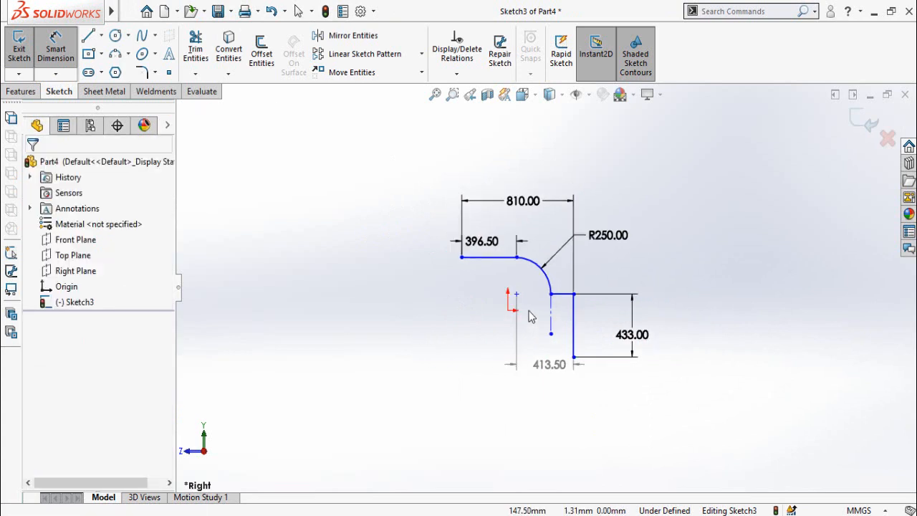
key("Escape")
Make the arc's centre point coincident with the origin.
scroll(524, 314, "down", 2)
left_click(515, 286)
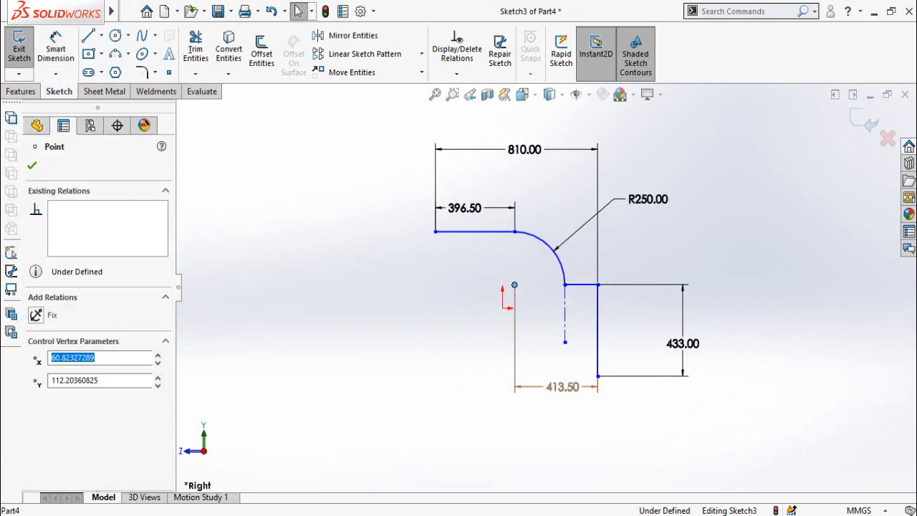
left_click(503, 308, "ctrl")
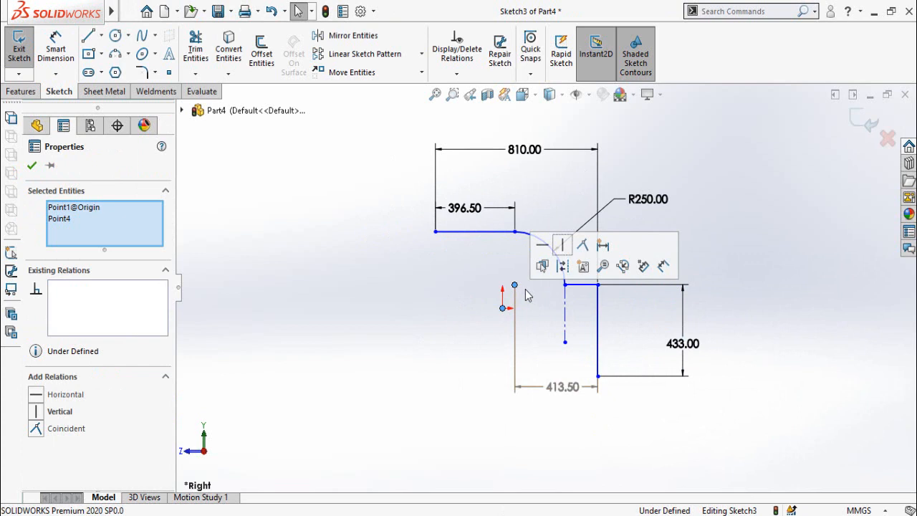
left_click(583, 245)
left_click(419, 362)
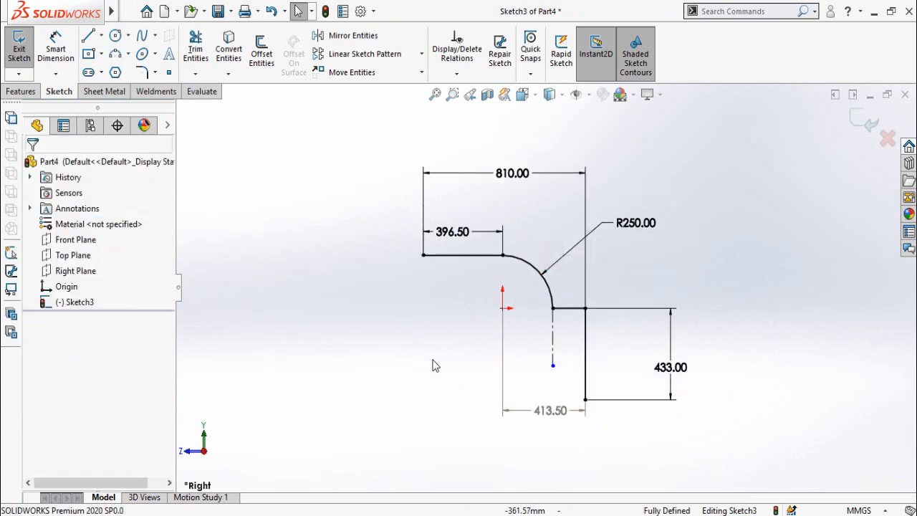
Start an extruded boss from the open profile sketch as a one-direction thin feature with a 15 mm wall thickness.
scroll(438, 355, "up", 2)
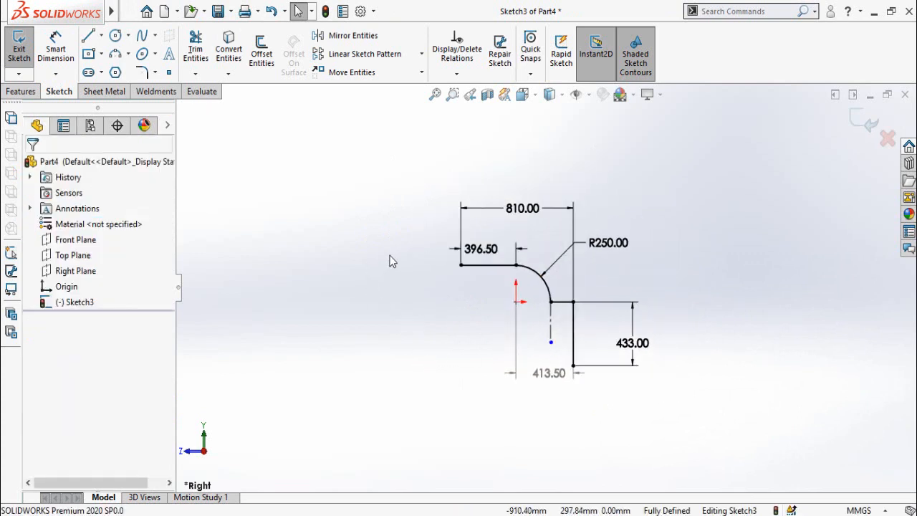
left_click(20, 91)
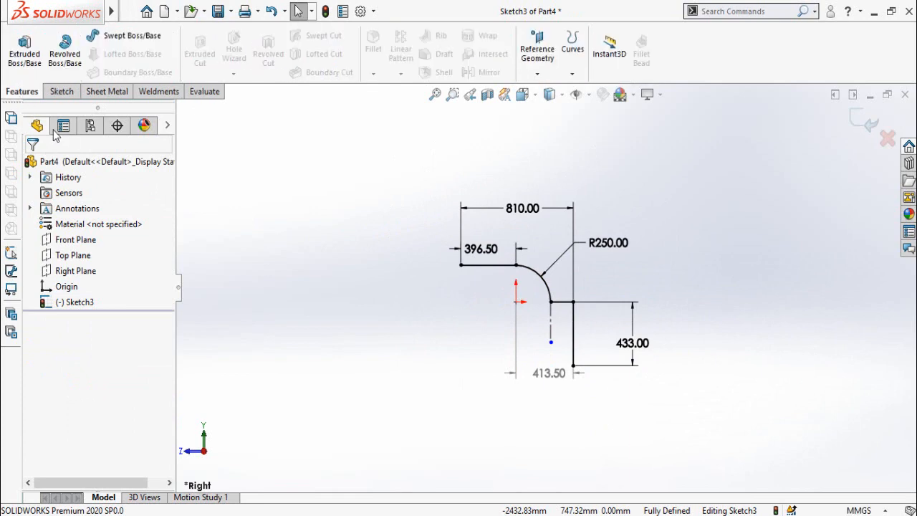
left_click(22, 61)
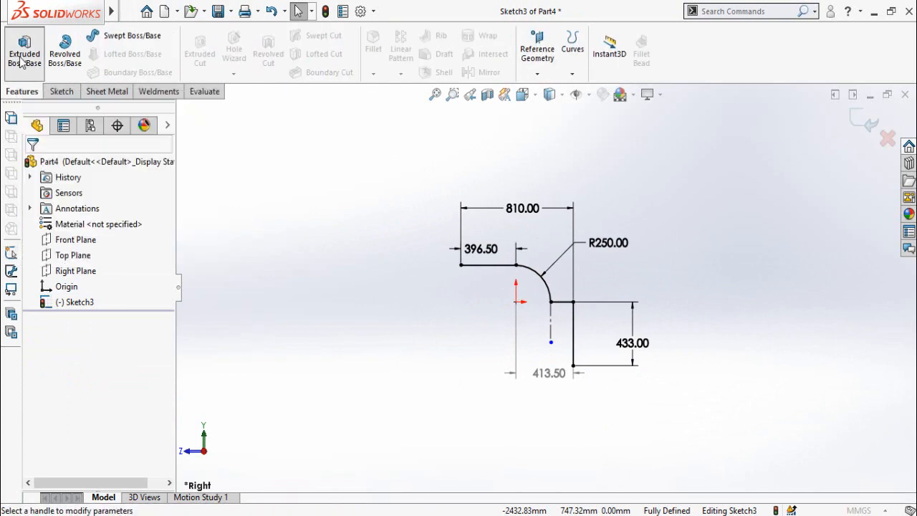
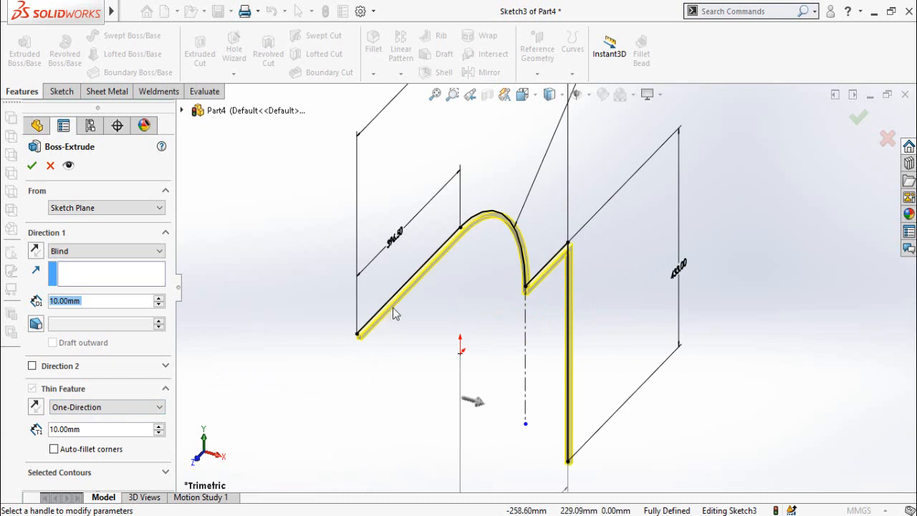
left_click(83, 428)
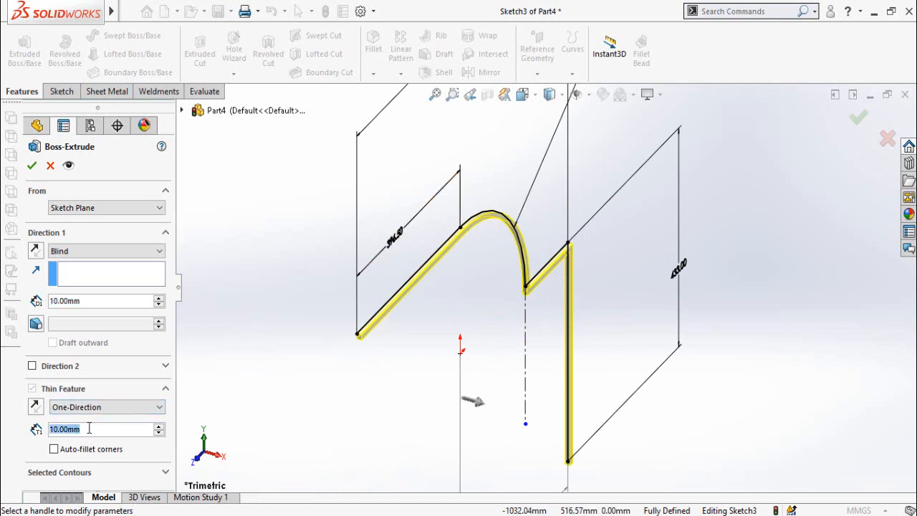
type("15")
key("Return")
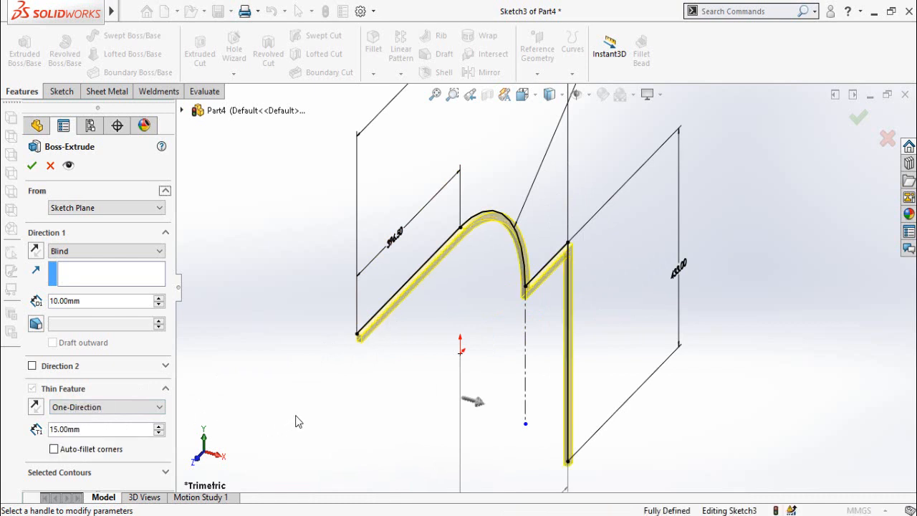
Extrude the thin profile symmetrically about the sketch plane (Mid Plane) to a depth of 746 mm.
middle_click_drag(487, 305, 410, 287)
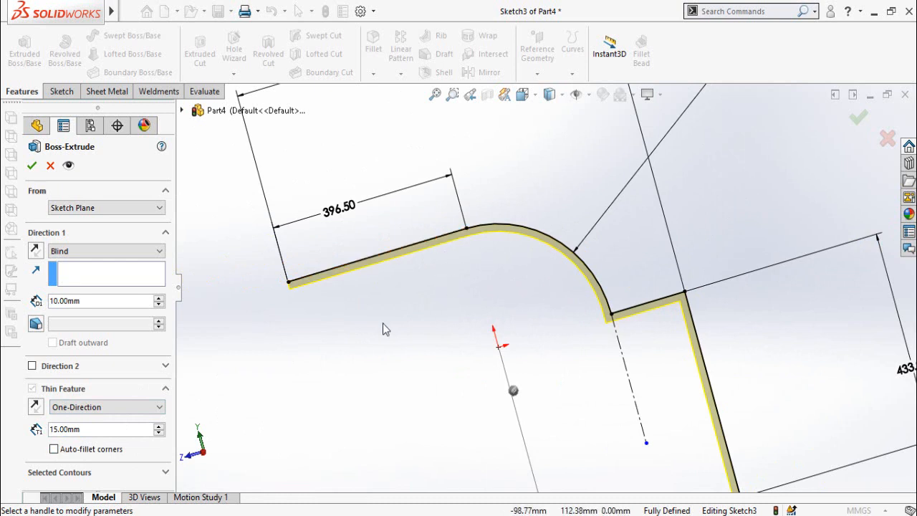
key("f")
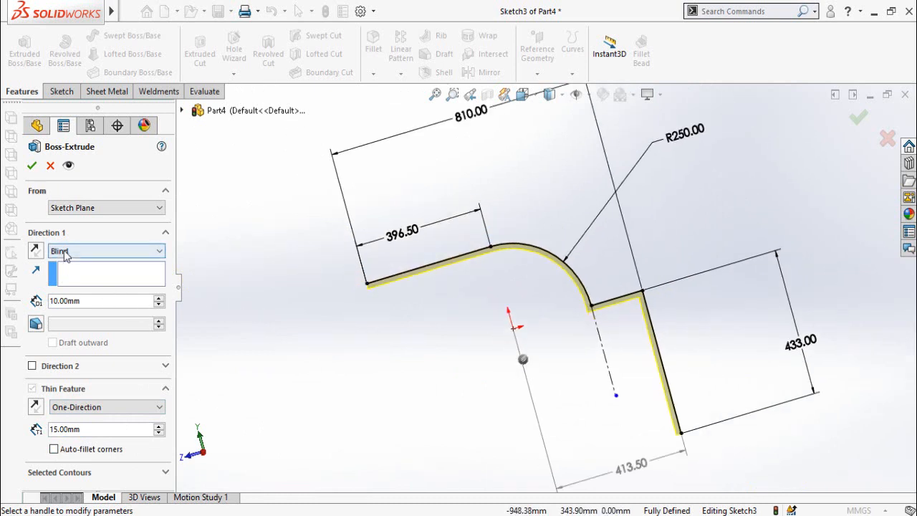
left_click(72, 251)
left_click(67, 310)
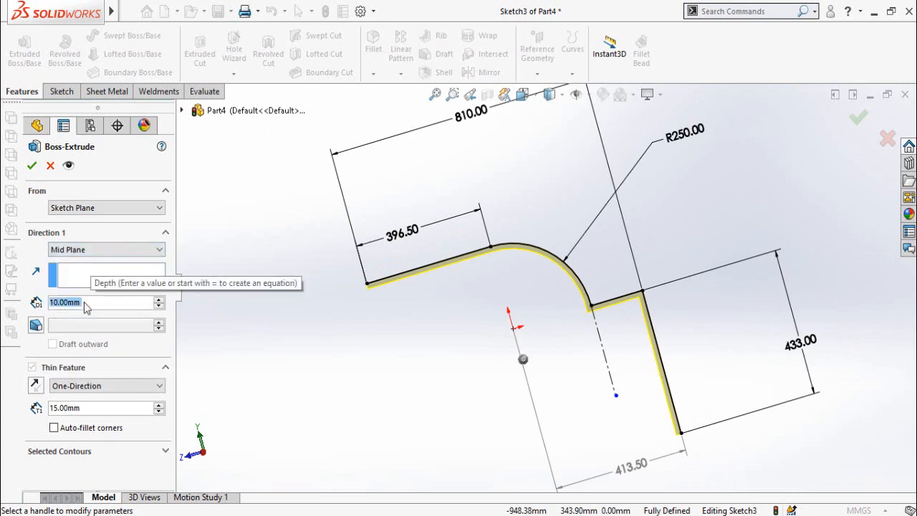
type("75")
key("BackSpace")
type("46")
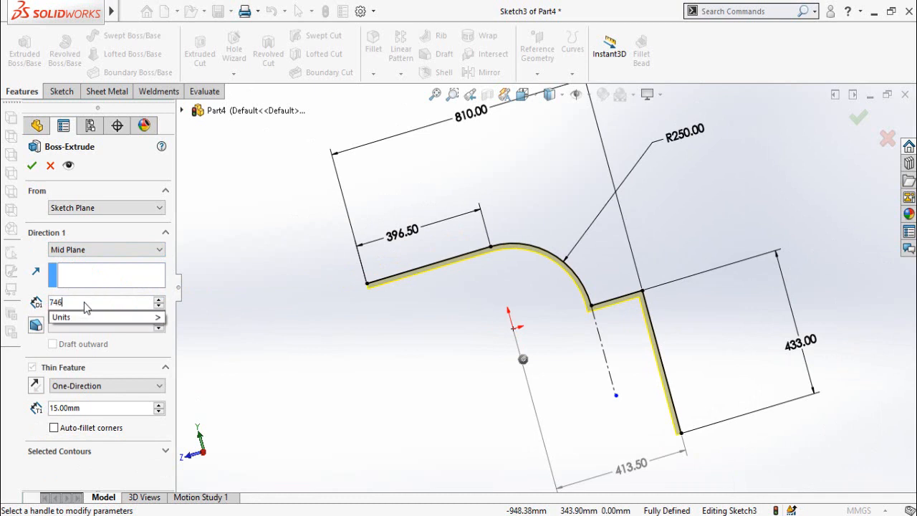
key("Return")
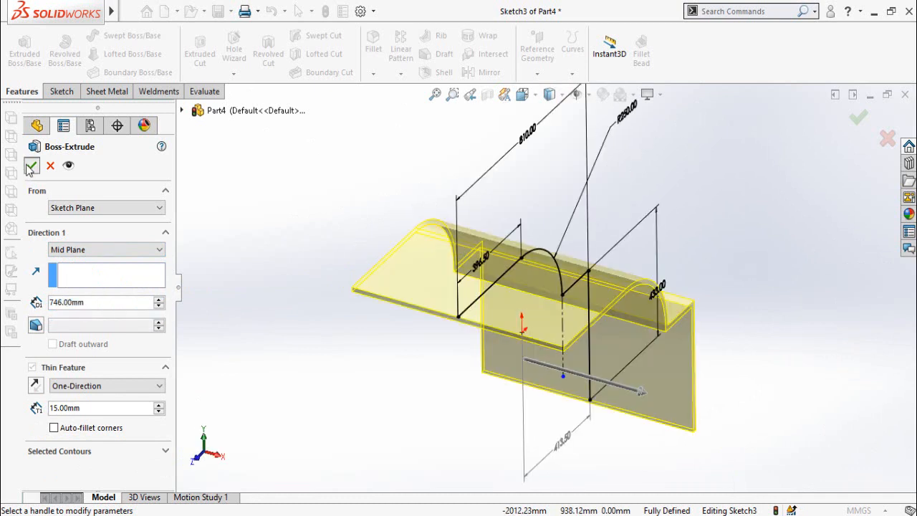
left_click(31, 166)
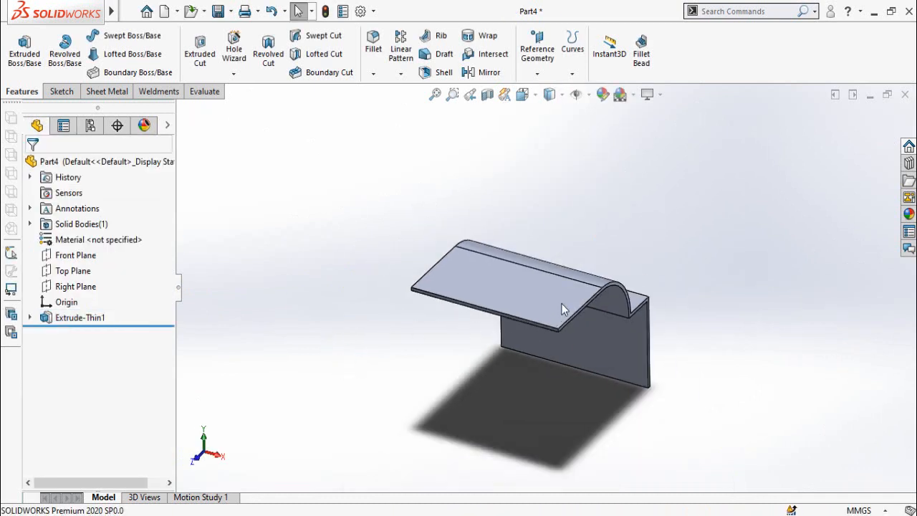
Sketch a corner rectangle about 375 mm wide and 176 mm high on the outer face of the vertical plate.
middle_click_drag(562, 303, 570, 350)
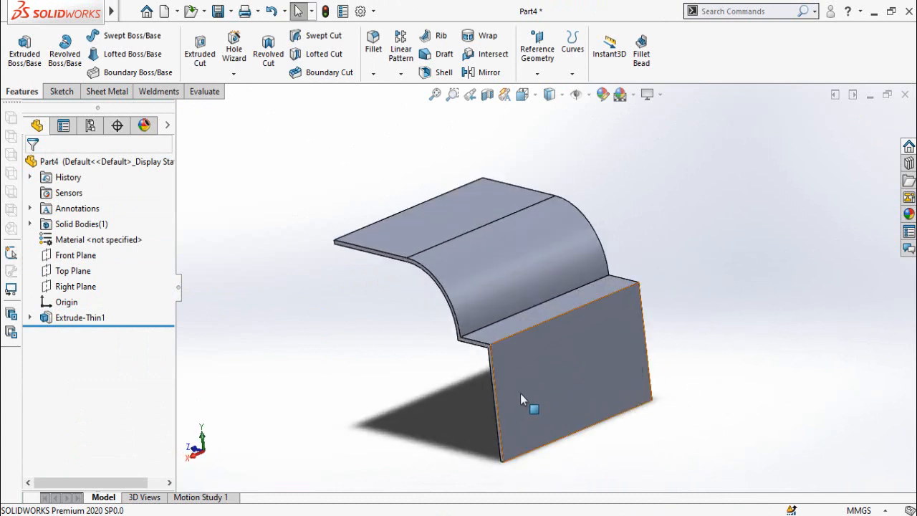
left_click(551, 374)
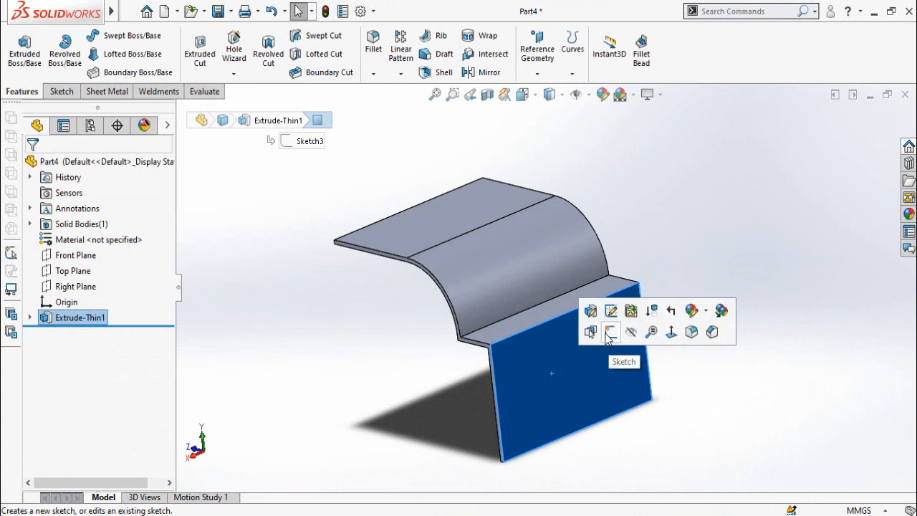
left_click(610, 331)
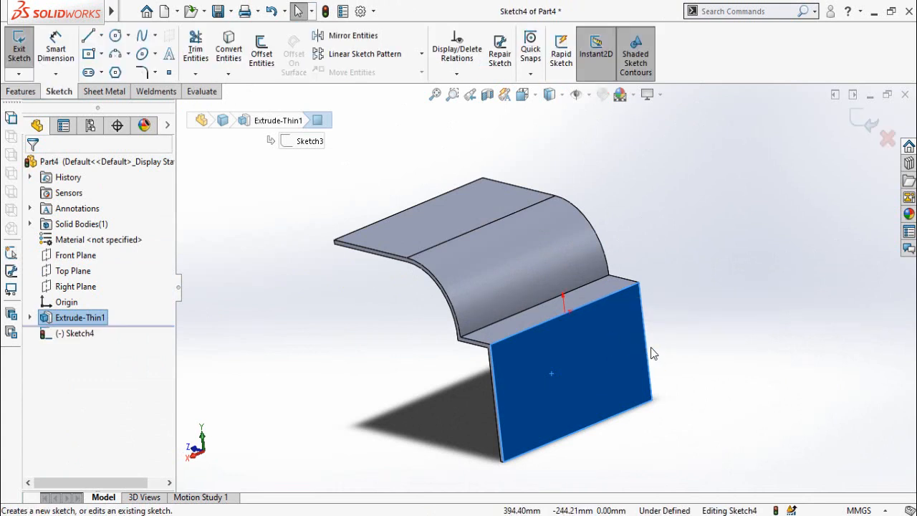
key("ctrl+8")
scroll(579, 339, "up", 2)
key("Escape")
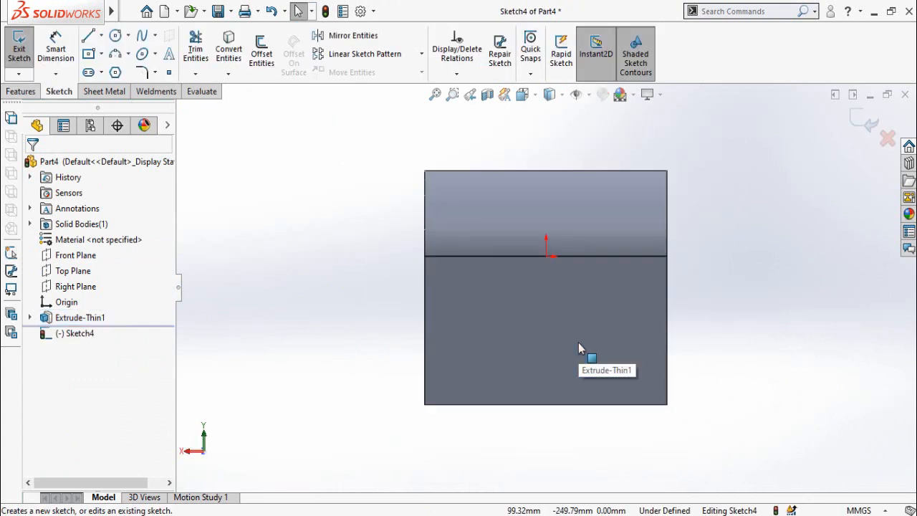
left_click(101, 55)
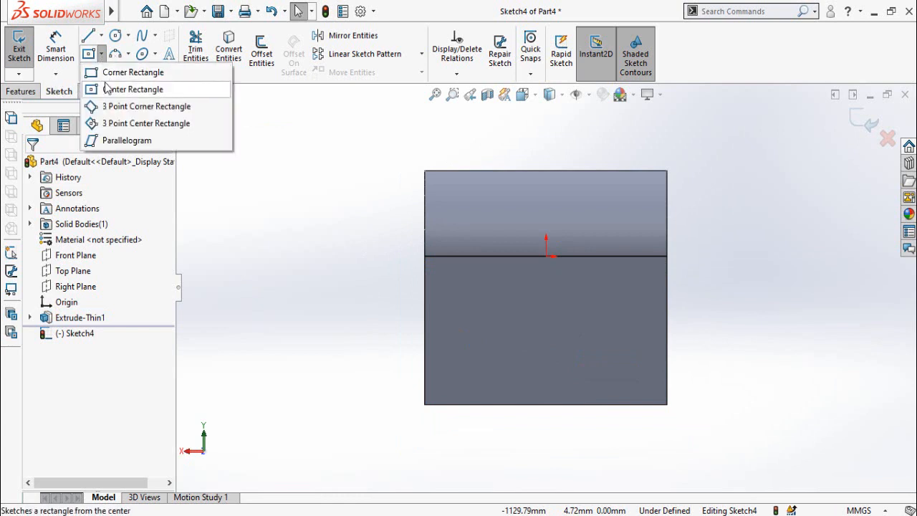
left_click(109, 72)
left_click_drag(468, 304, 590, 364)
key("Escape")
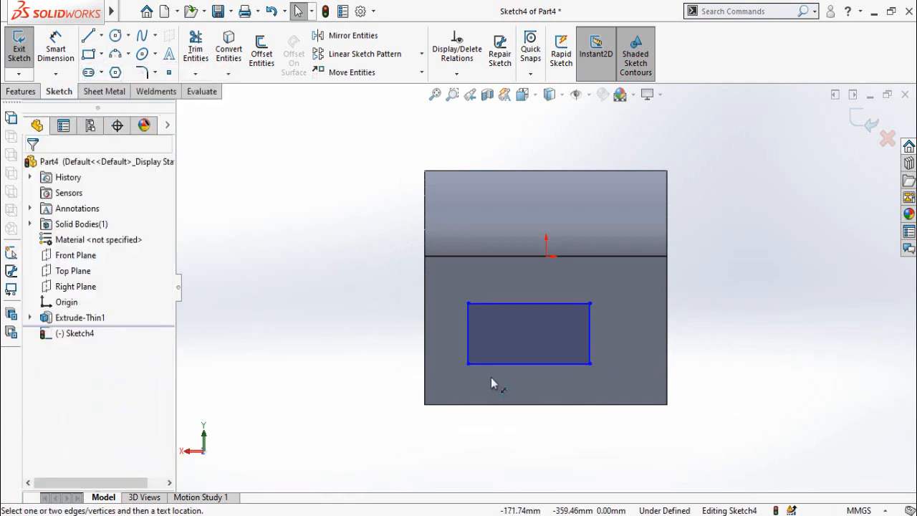
Dimension the rectangle to 200 mm high and 350 mm wide.
left_click(469, 350)
left_click(373, 343)
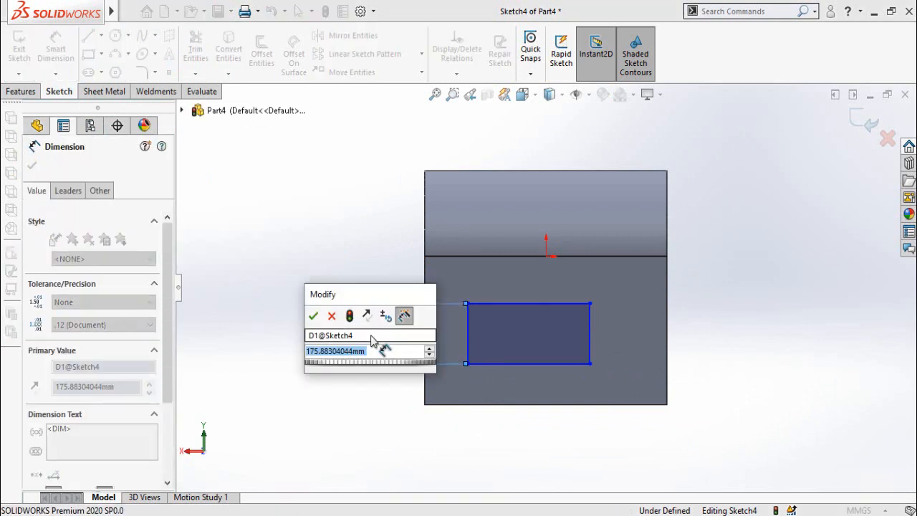
type("200")
key("Return")
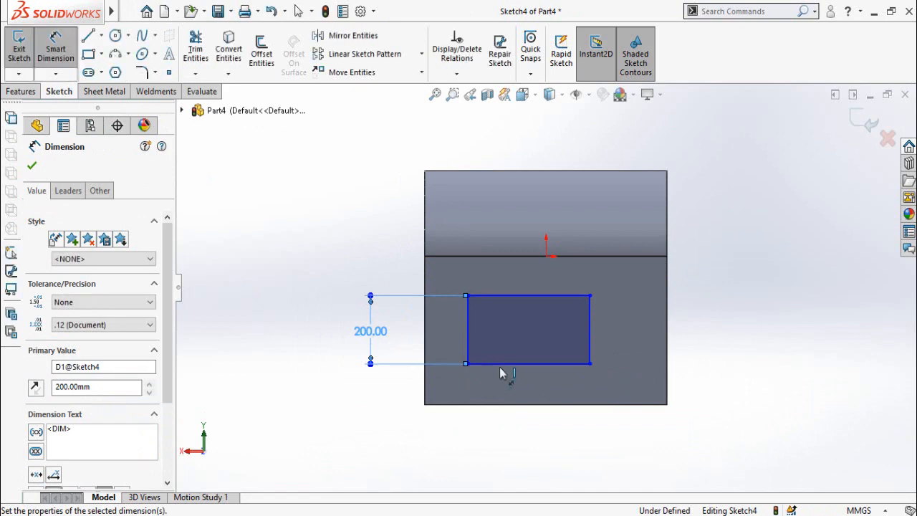
left_click(501, 365)
left_click(509, 443)
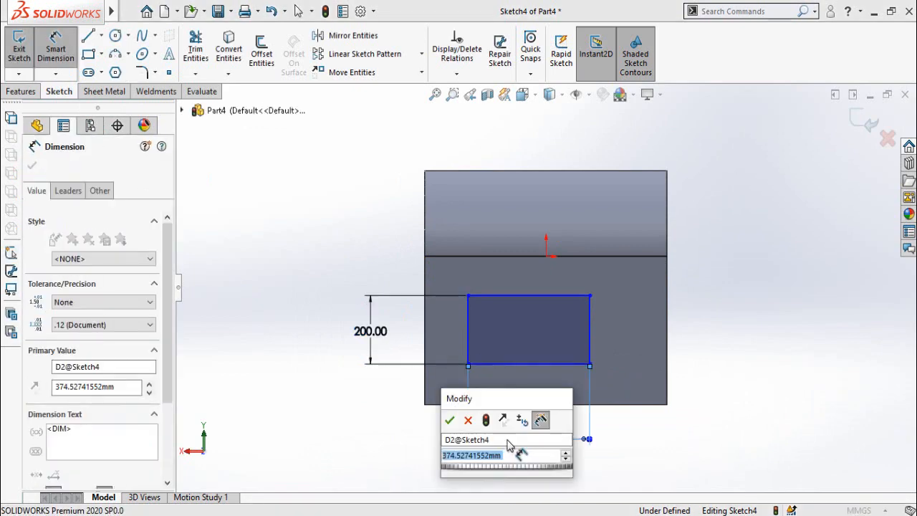
type("350")
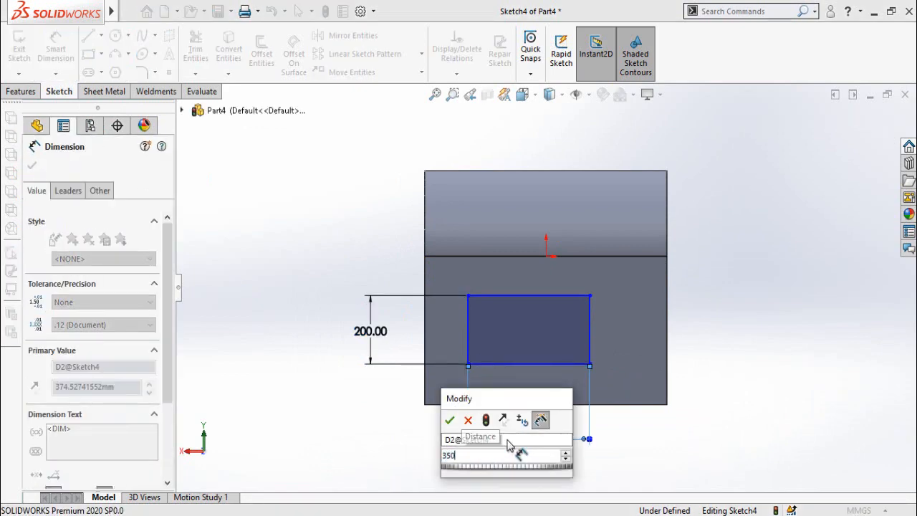
key("Return")
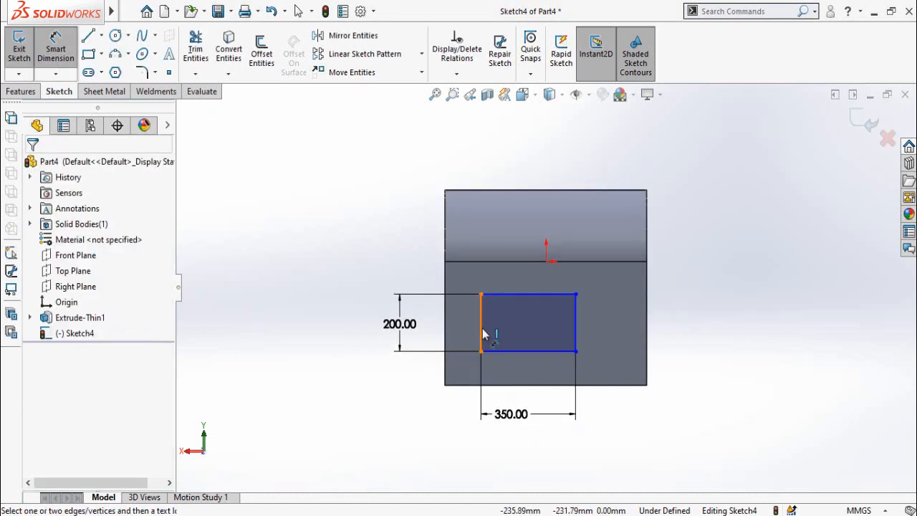
Set the distance between the rectangle's left side and the plate's left edge to 198 mm.
left_click(482, 333)
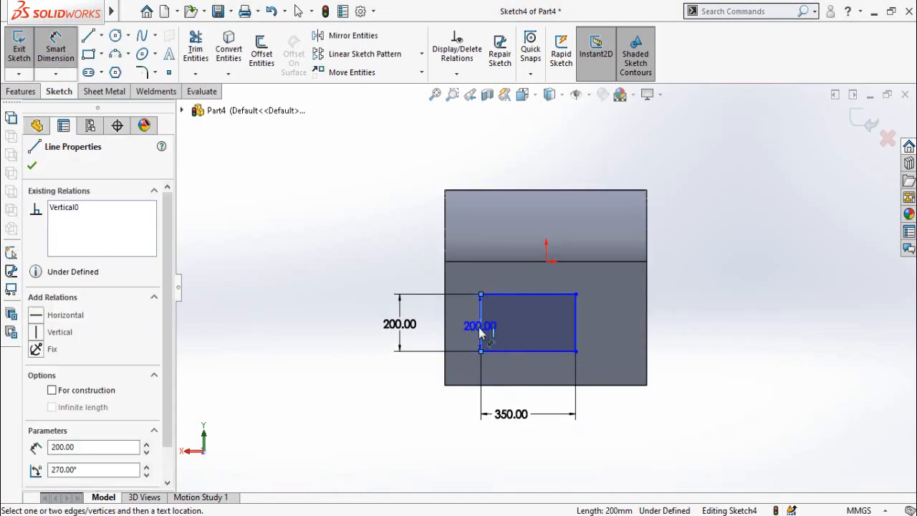
left_click(447, 340)
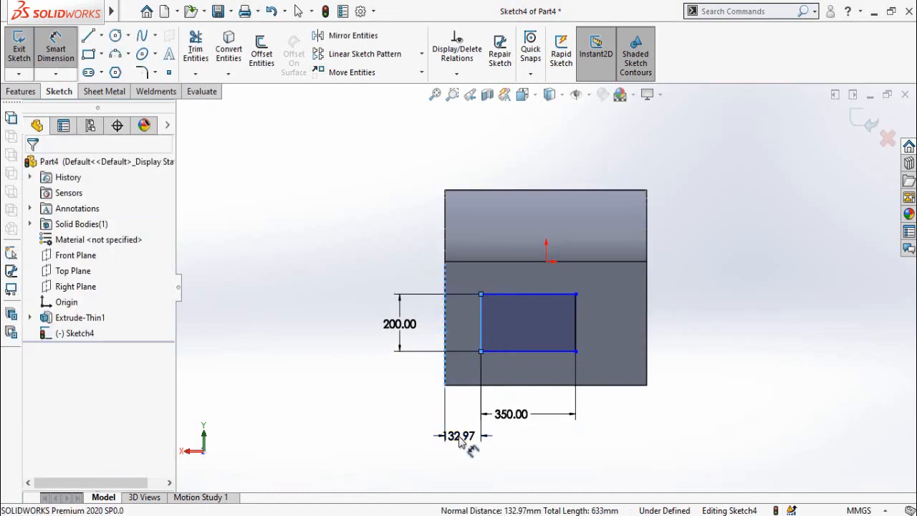
left_click(461, 443)
type("150")
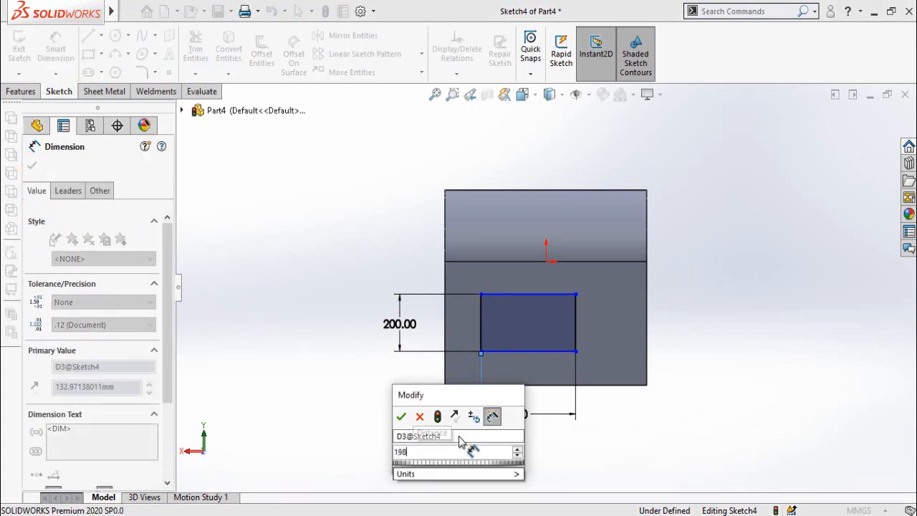
key("Return")
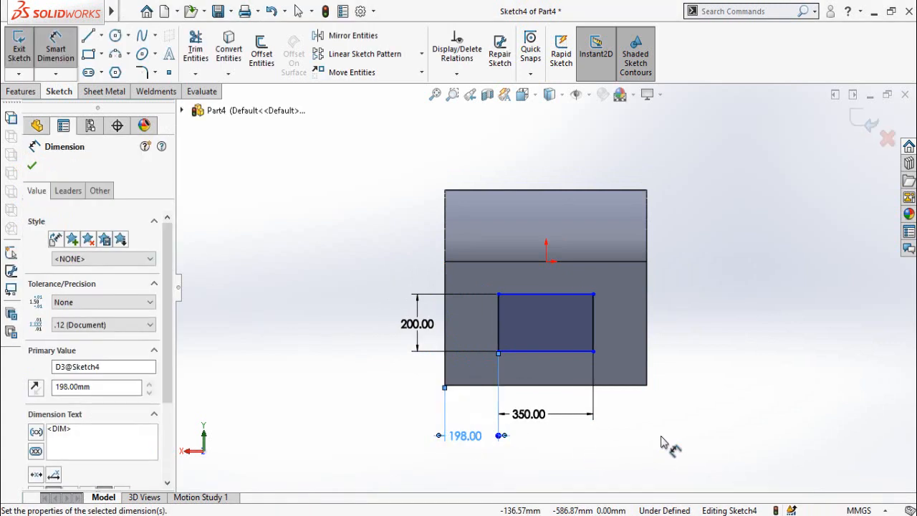
Set the distance between the rectangle's lower side and the plate's bottom edge to 116.5 mm.
left_click(661, 437)
left_click(611, 385)
left_click(575, 352)
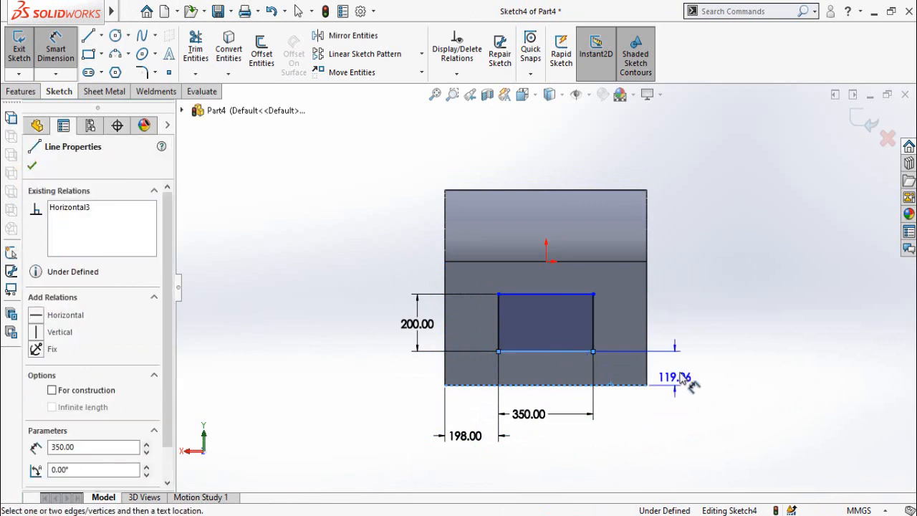
left_click(682, 376)
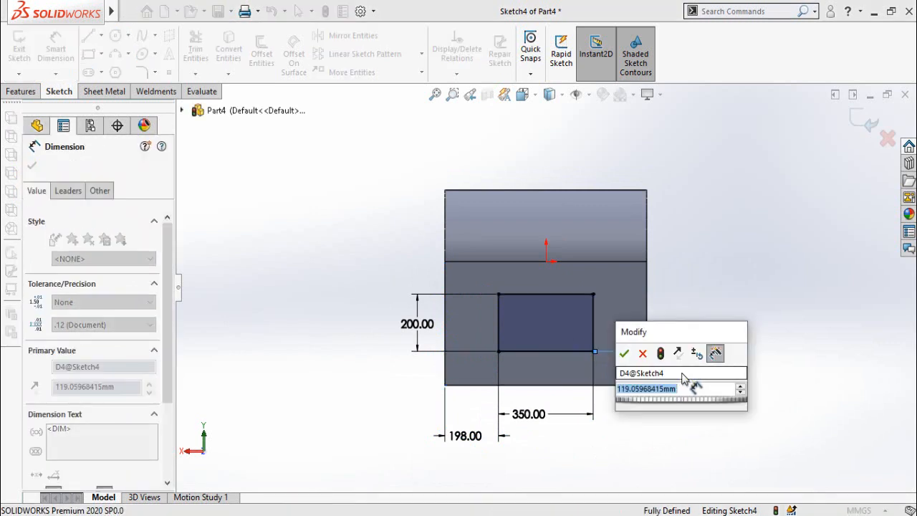
type("118")
key("Return")
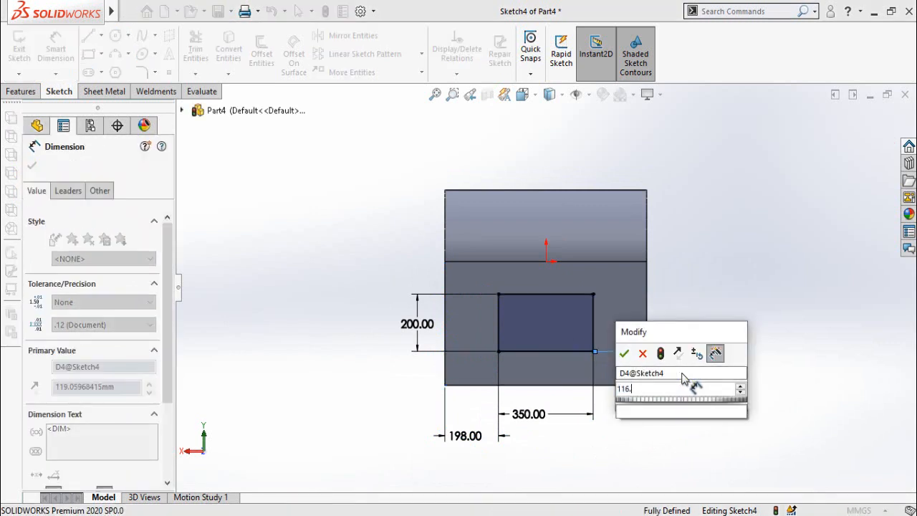
Cut the rectangle through the vertical plate with a 300 mm blind extruded cut.
left_click(22, 91)
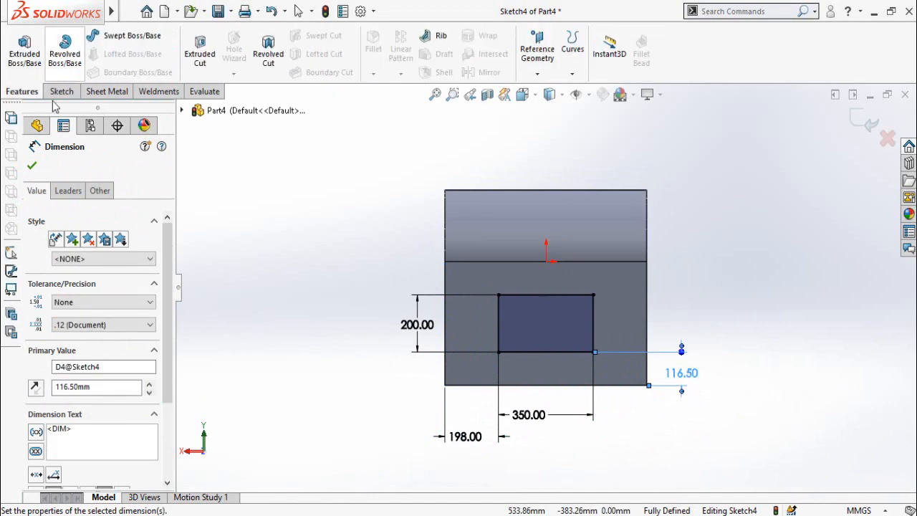
left_click(200, 57)
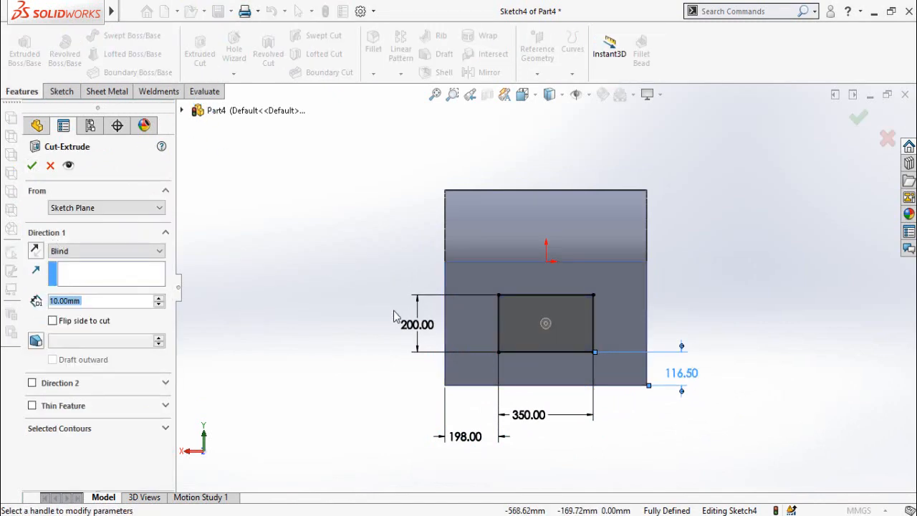
middle_click_drag(453, 350, 534, 360)
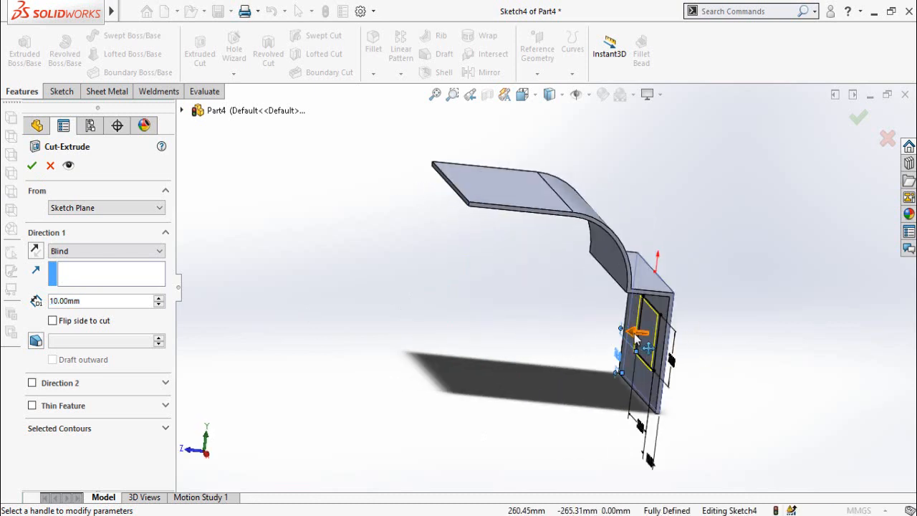
left_click_drag(636, 338, 418, 332)
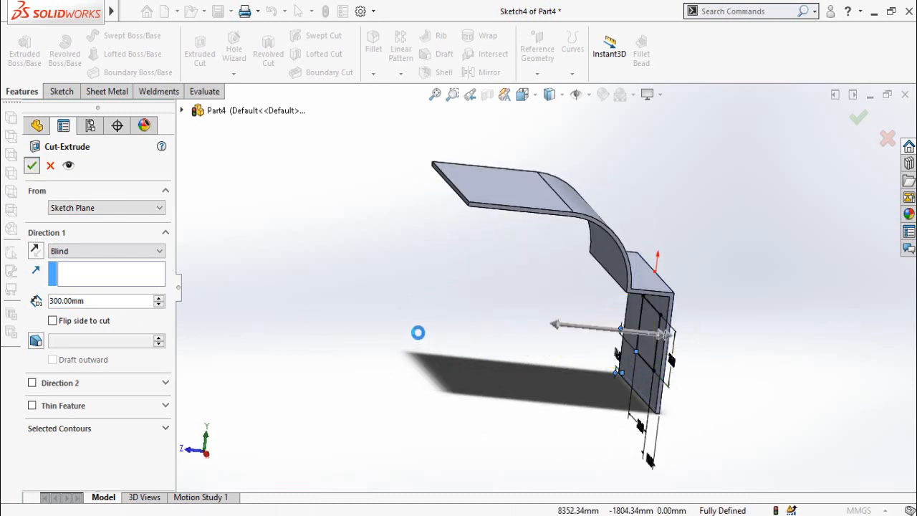
key("Return")
middle_click_drag(503, 334, 604, 383)
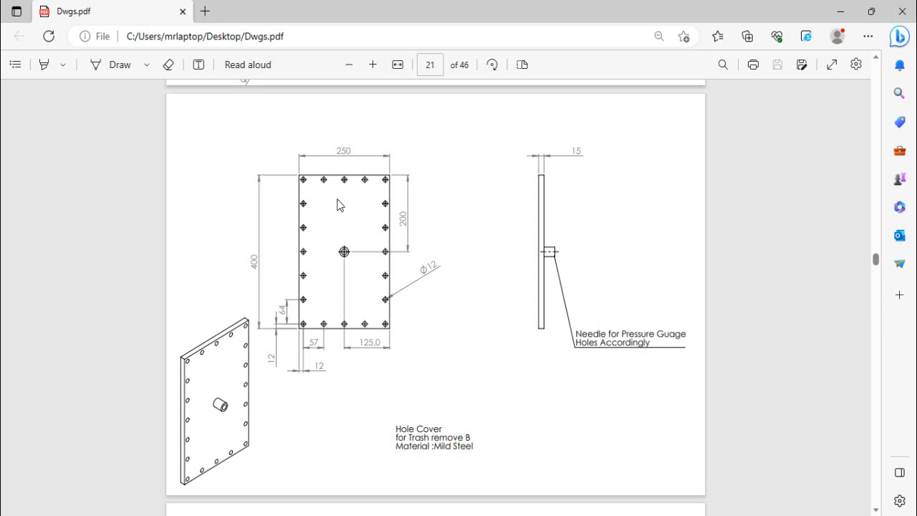
Check the hole cover drawing, return to SOLIDWORKS and start an ISO M10 bottoming tapped hole, Through All, on the vertical plate's front face.
scroll(378, 402, "down", 2)
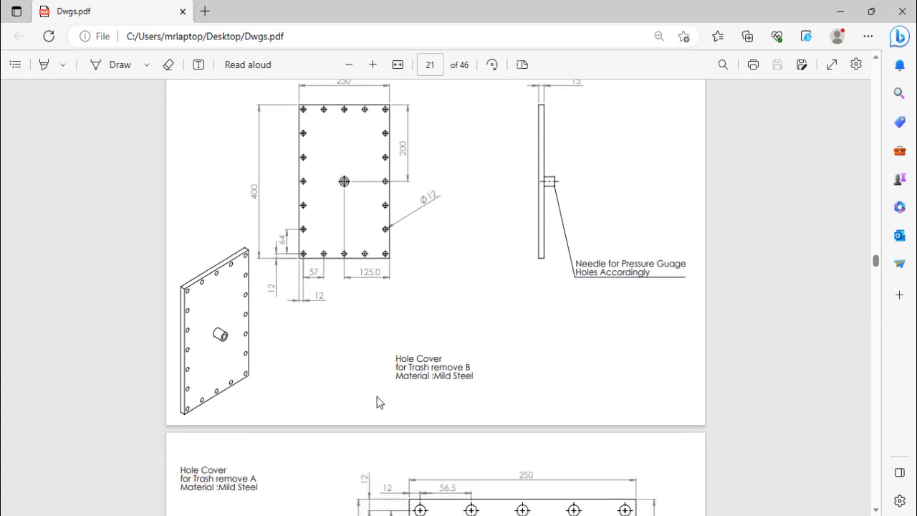
mouse_move(344, 509)
left_click(557, 462)
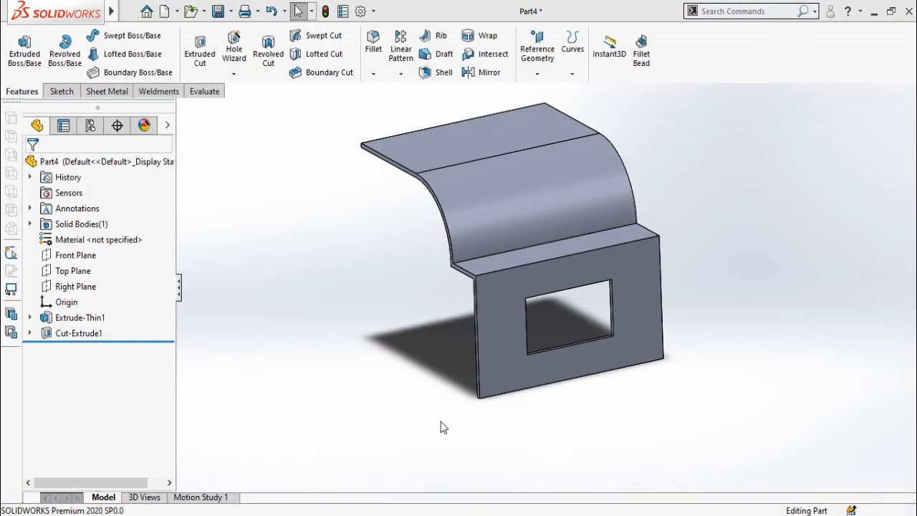
left_click(236, 55)
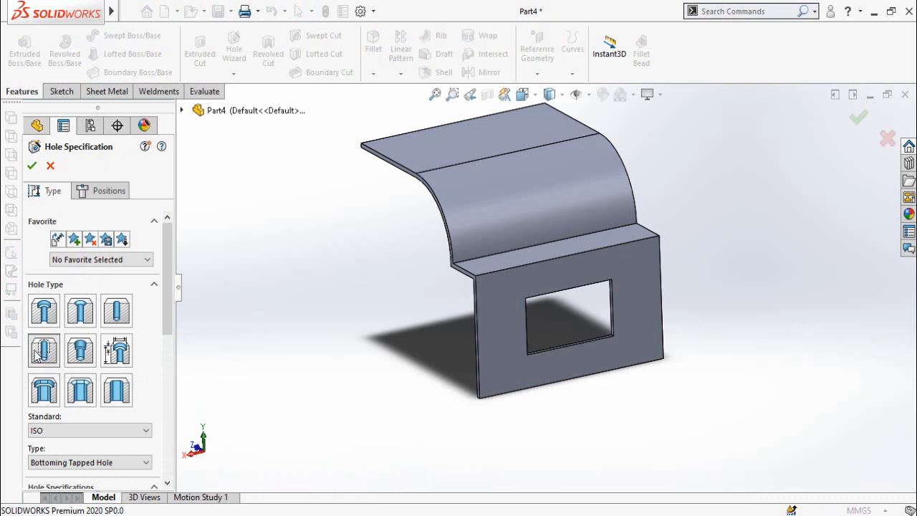
left_click_drag(166, 297, 166, 361)
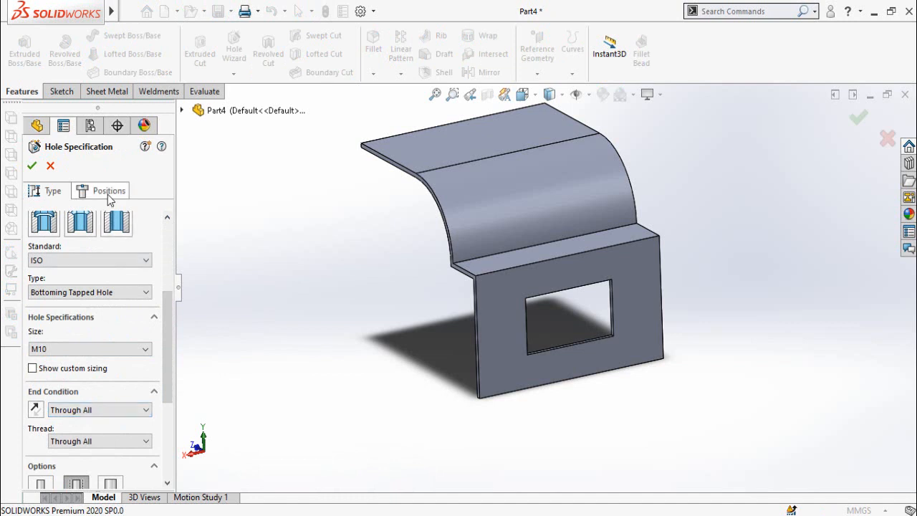
left_click(108, 195)
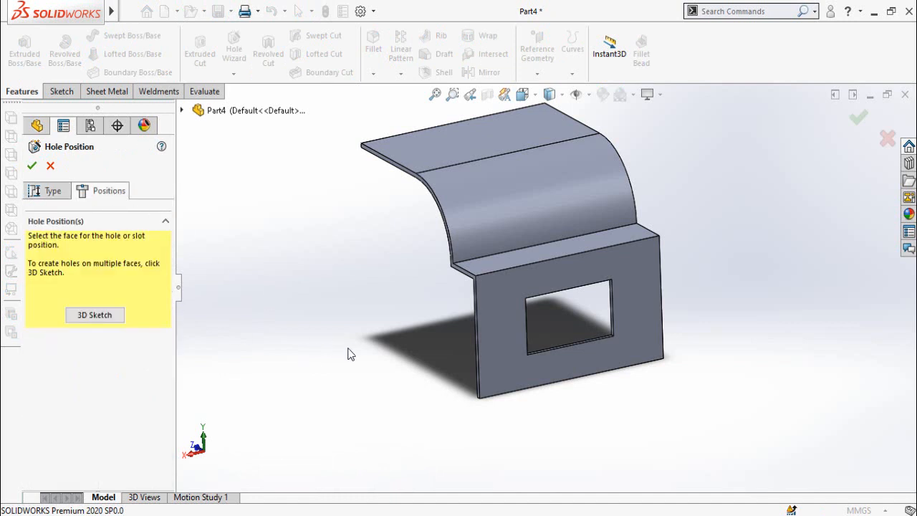
left_click(496, 352)
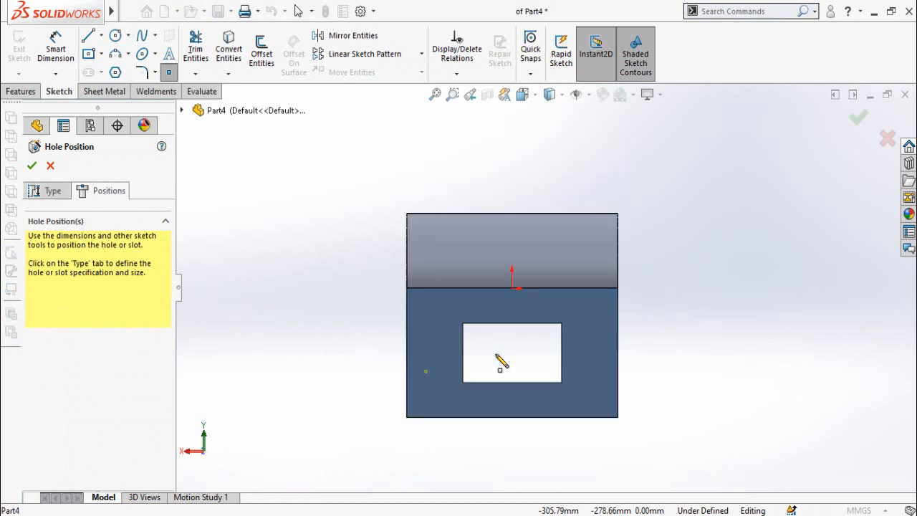
Sketch a construction rectangle about 469 mm wide and 276 mm high around the plate's rectangular opening.
scroll(556, 397, "down", 3)
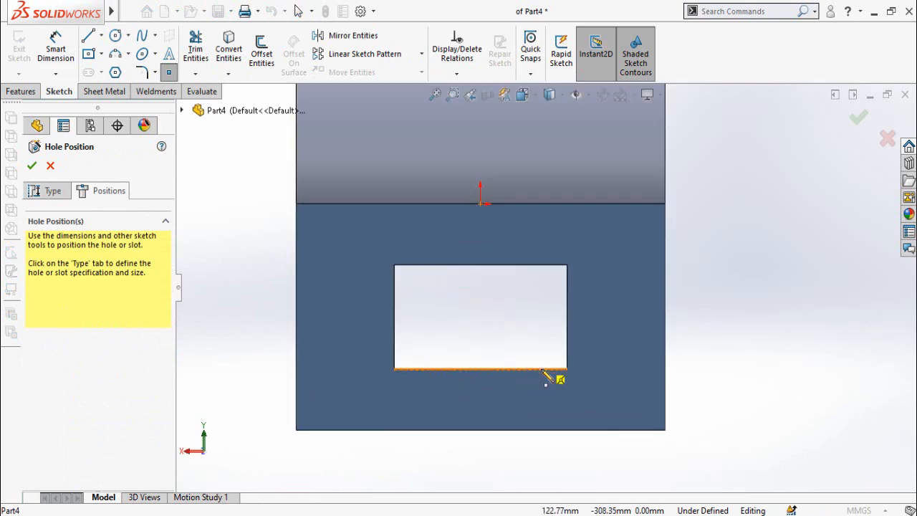
left_click(101, 53)
left_click(132, 74)
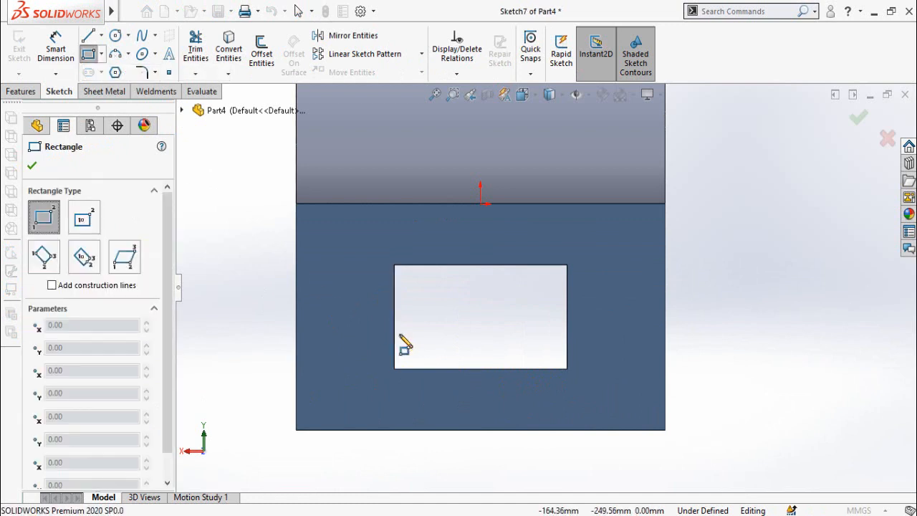
left_click(373, 252)
left_click(605, 395)
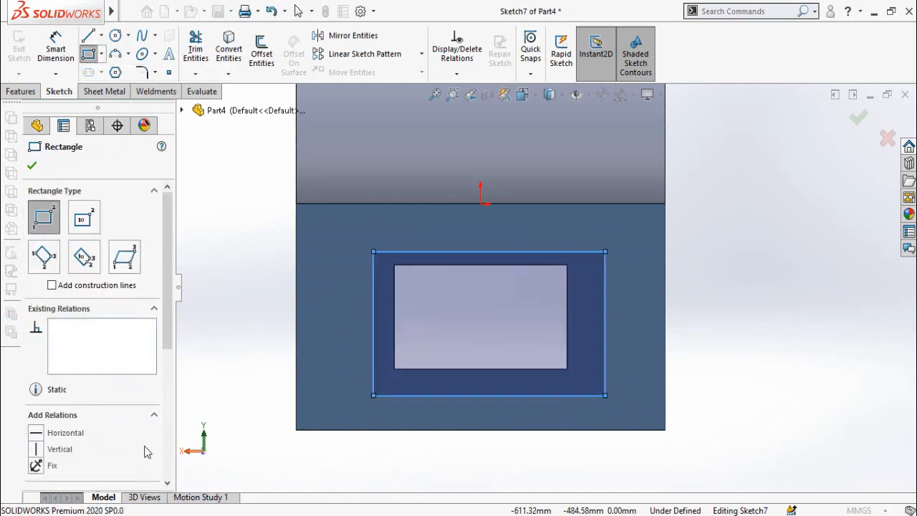
scroll(170, 351, "down", 3)
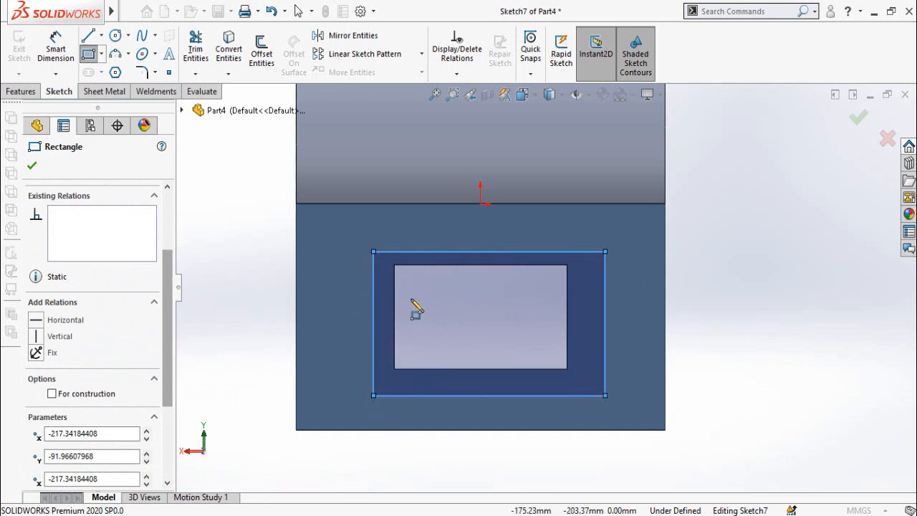
left_click(52, 394)
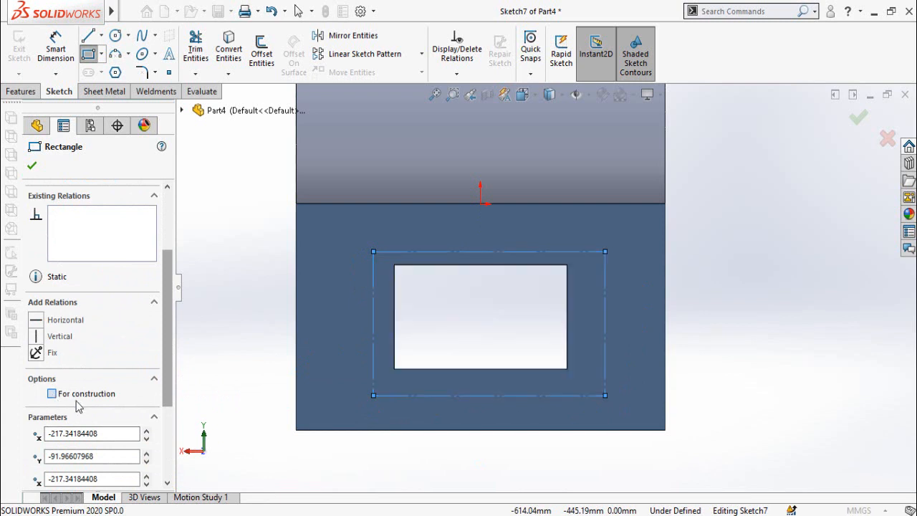
left_click(32, 168)
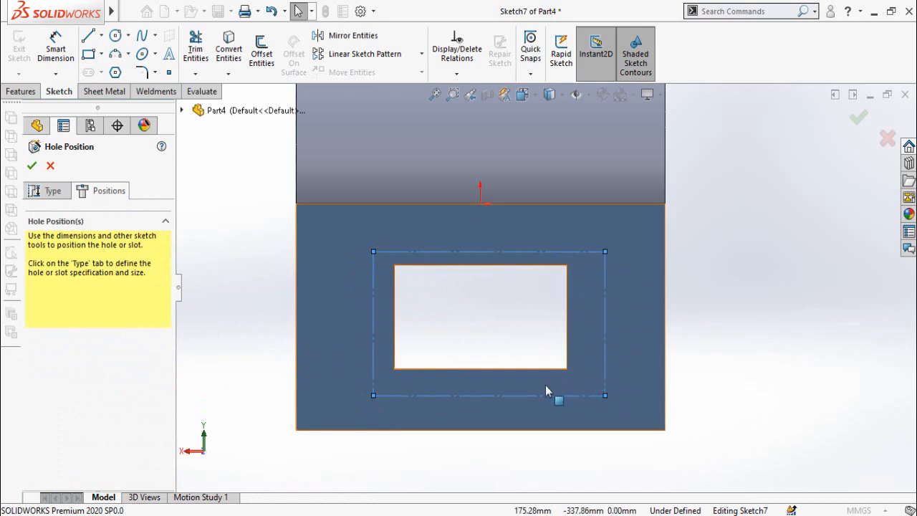
left_click(692, 362)
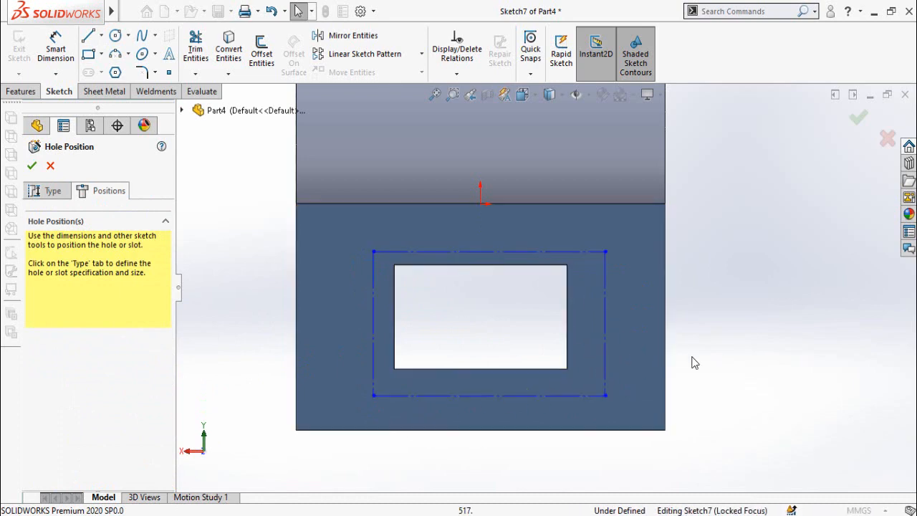
Set the construction rectangle's width to 400 mm.
scroll(663, 361, "down", 2)
right_click_drag(743, 383, 745, 314)
scroll(648, 370, "up", 3)
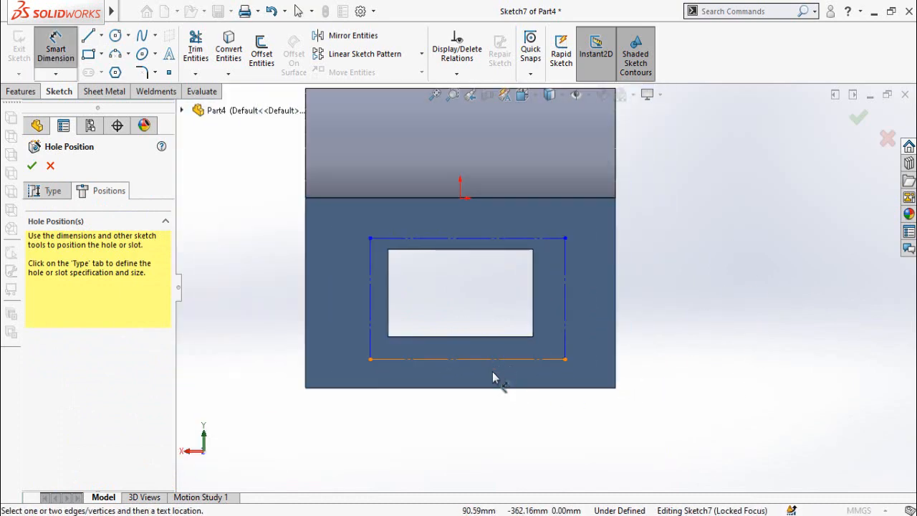
left_click(498, 360)
left_click(470, 444)
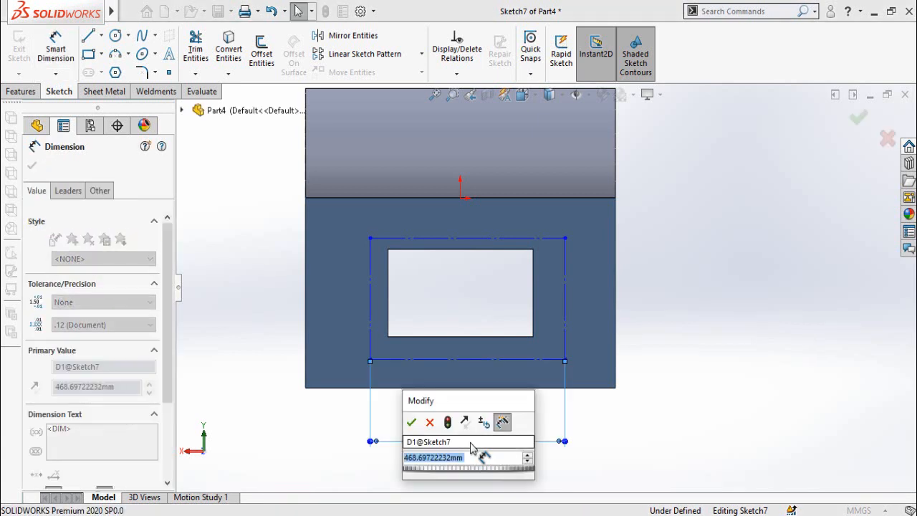
type("400")
key("Return")
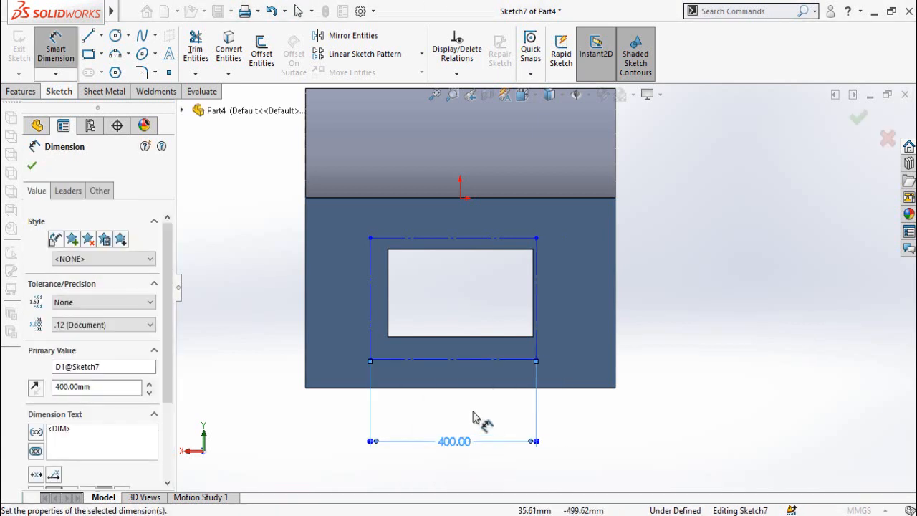
Set the construction rectangle's height to 250 mm.
left_click(351, 314)
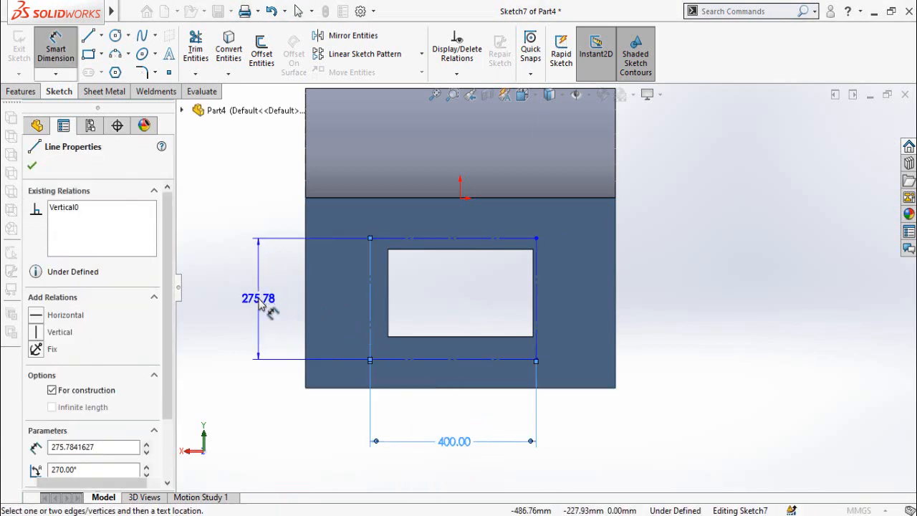
left_click(260, 301)
type("250")
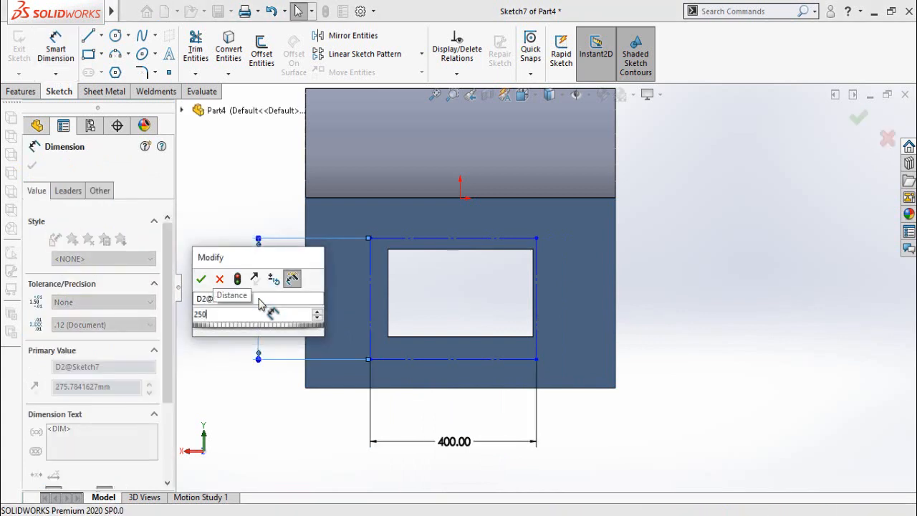
key("Return")
scroll(532, 303, "down", 2)
key("Escape")
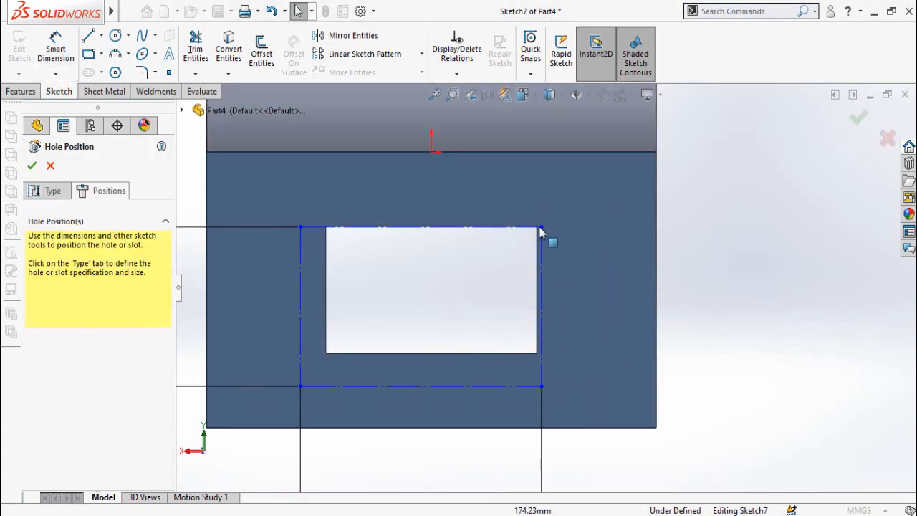
Add a Horizontal relation between the midpoints of the construction rectangle's right side and the opening's left edge.
scroll(541, 223, "down", 2)
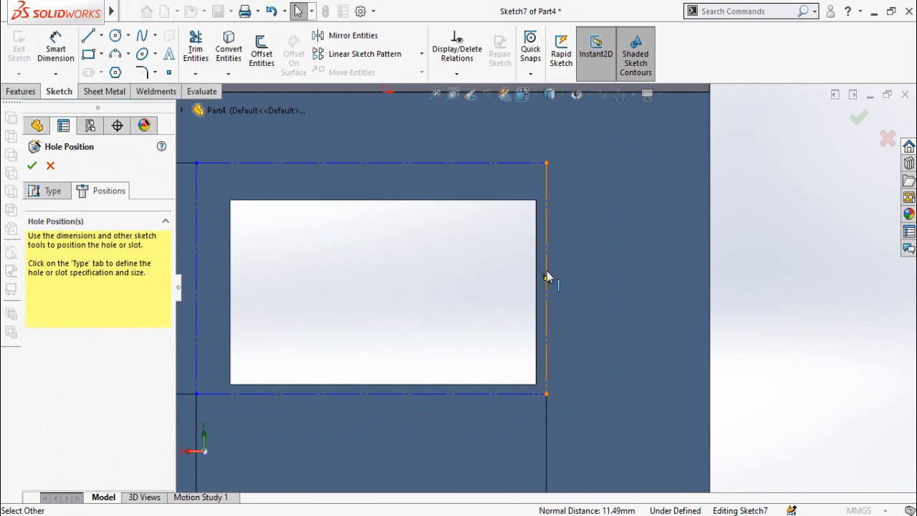
left_click(546, 283)
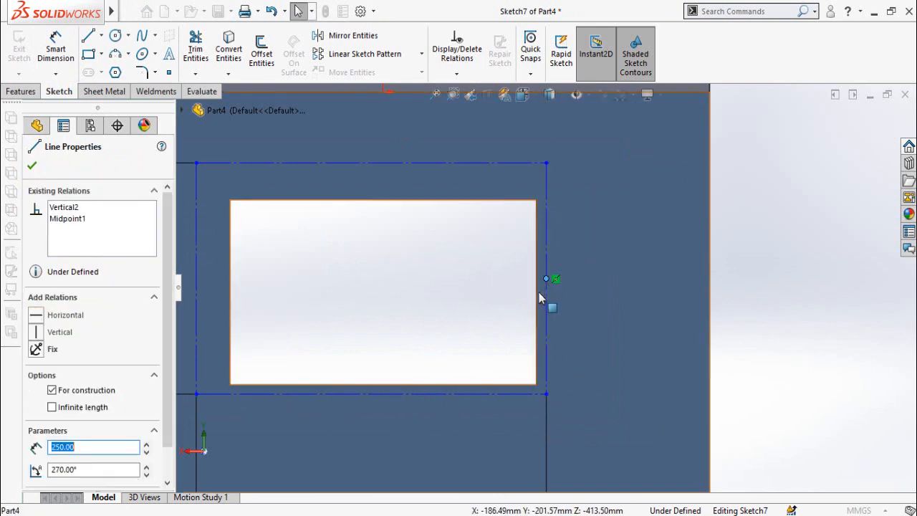
left_click(229, 292, "ctrl")
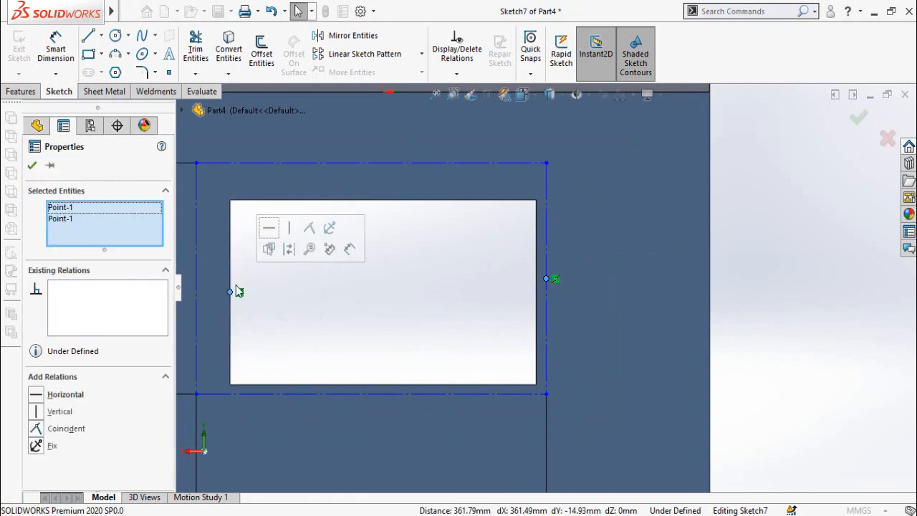
left_click(269, 228)
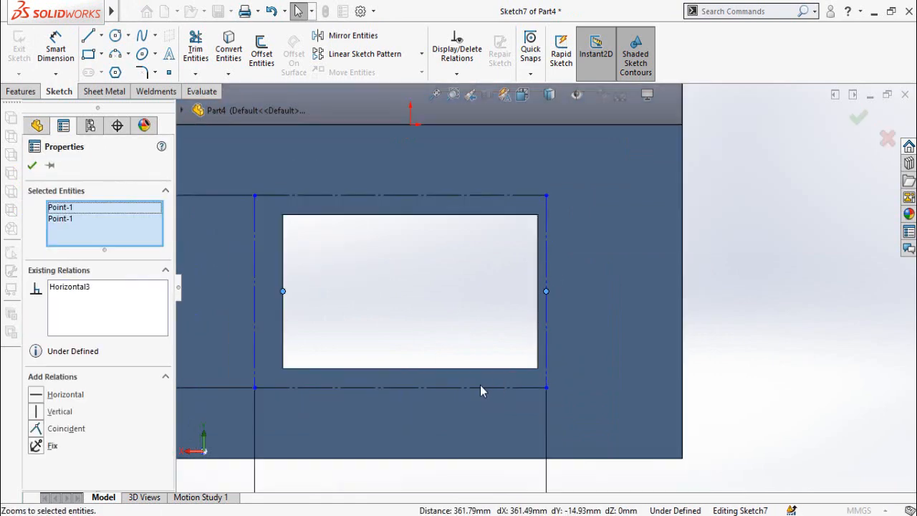
Add a Vertical relation between the midpoints of the opening's lower edge and the construction rectangle's lower side.
left_click(410, 369)
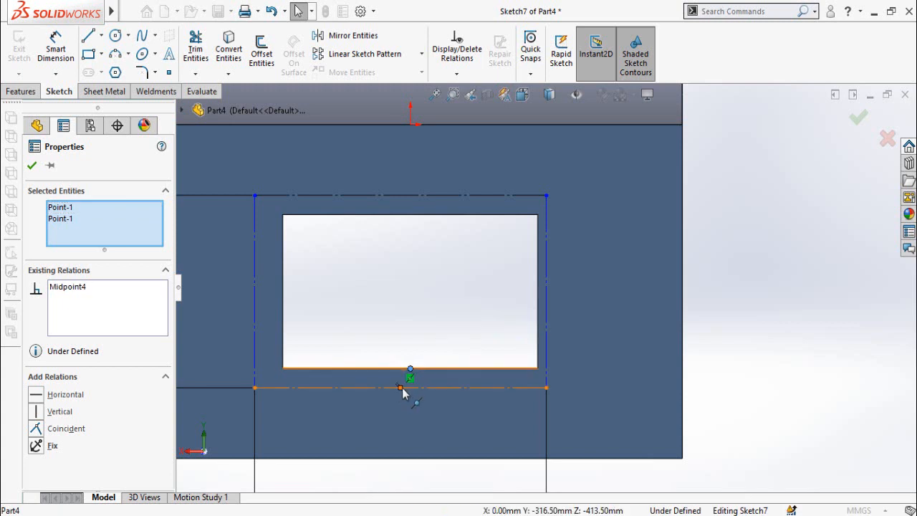
left_click(400, 388, "ctrl")
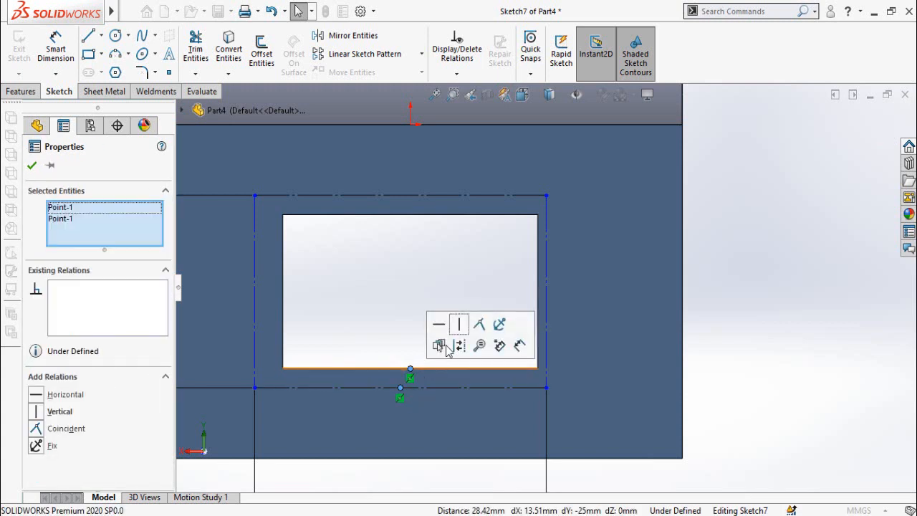
left_click(460, 333)
scroll(397, 355, "up", 3)
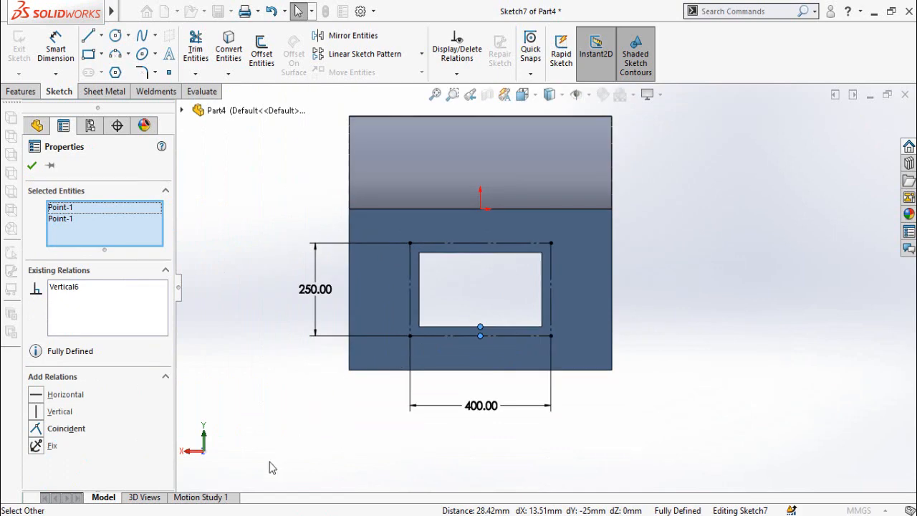
right_click(273, 456)
key("Escape")
key("Escape")
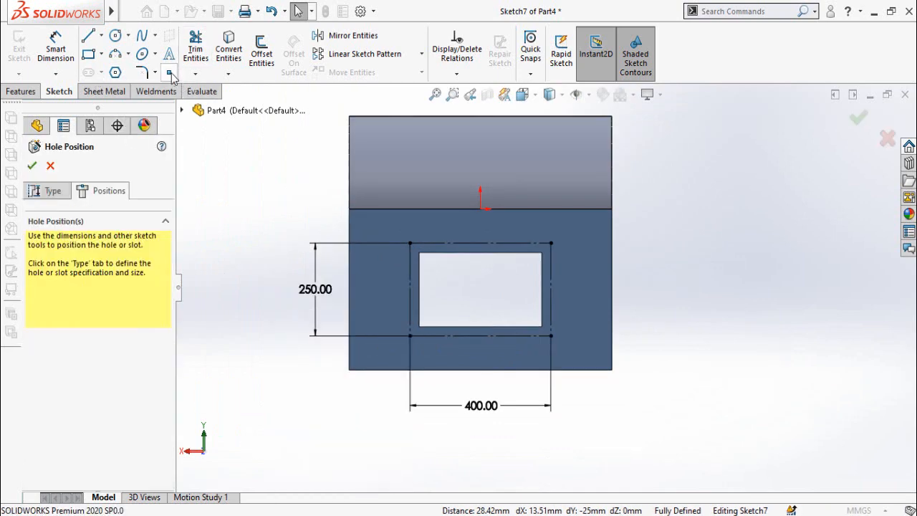
Place a hole point just inside the construction rectangle's lower-left corner, 14 mm from the rectangle's left side.
left_click(170, 73)
scroll(437, 344, "down", 5)
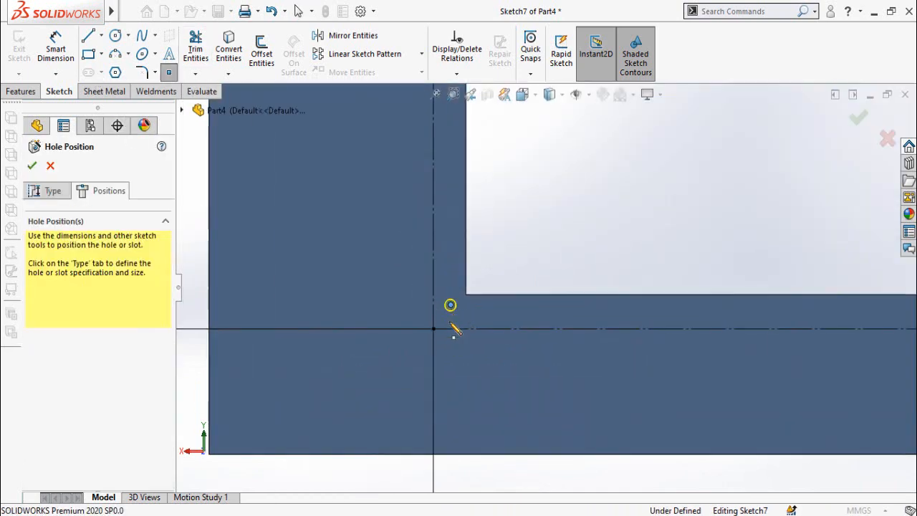
scroll(440, 381, "up", 5)
right_click_drag(346, 392, 348, 351)
scroll(527, 289, "down", 4)
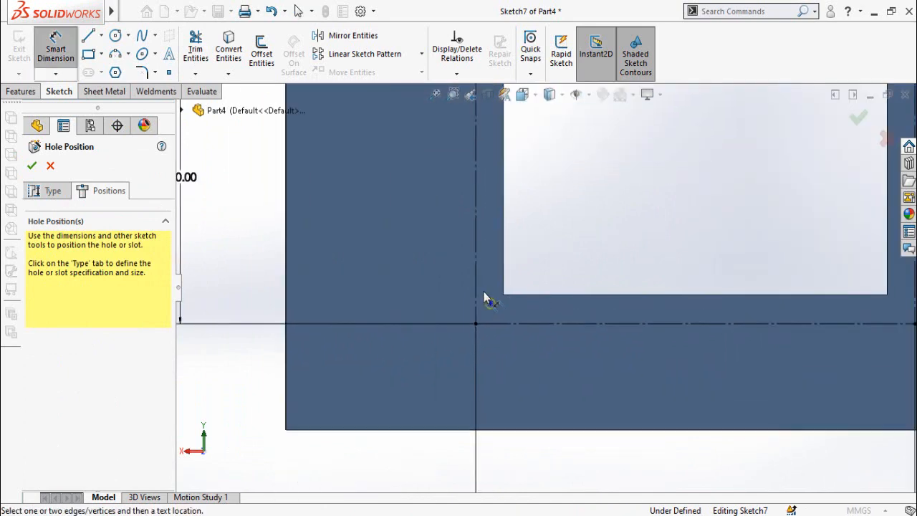
left_click(477, 289)
left_click(490, 303)
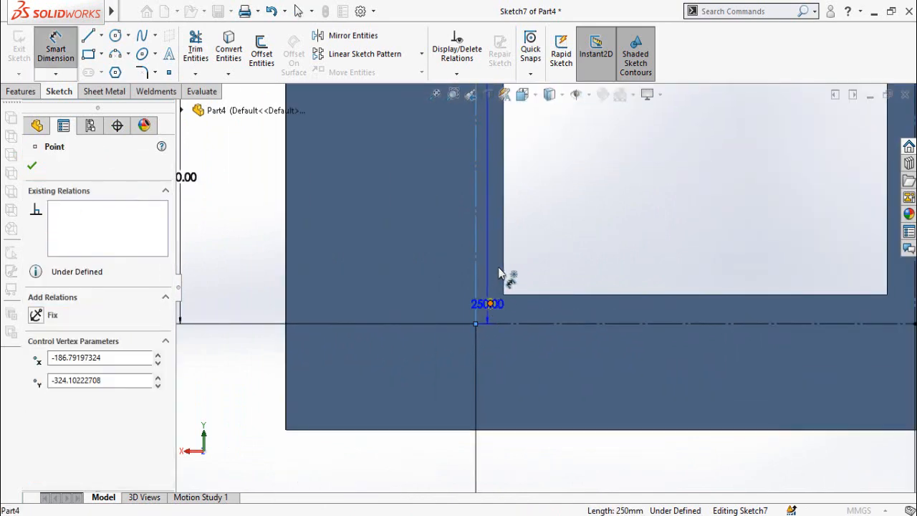
left_click(551, 219)
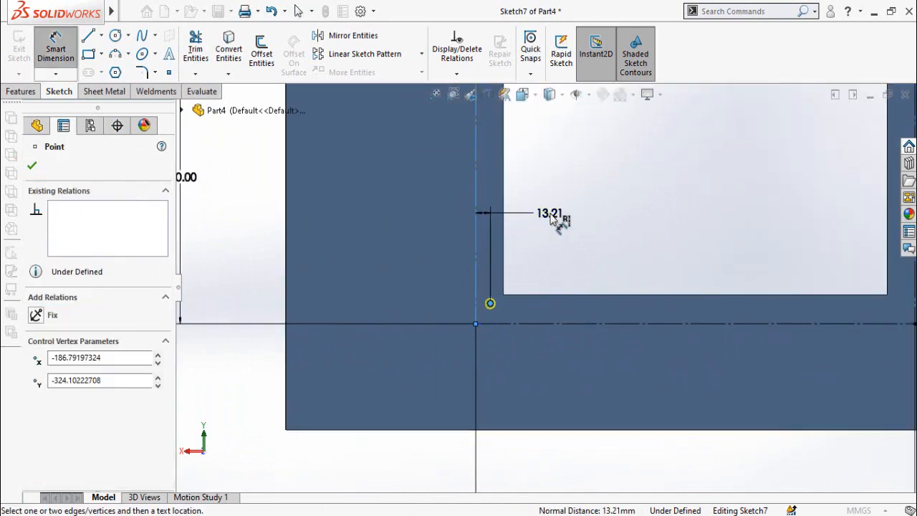
type("14")
key("Return")
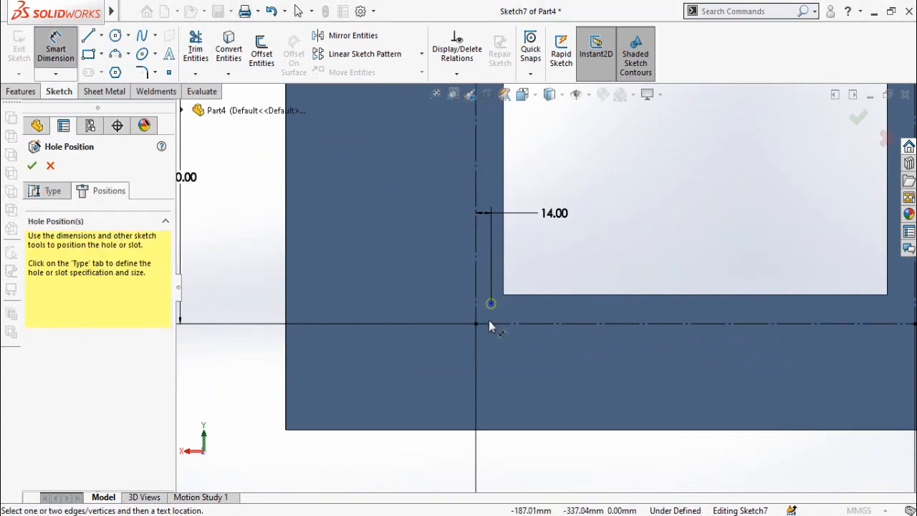
Set the distance between the hole point and the construction rectangle's lower side to 13 mm.
left_click(488, 321)
left_click(409, 309)
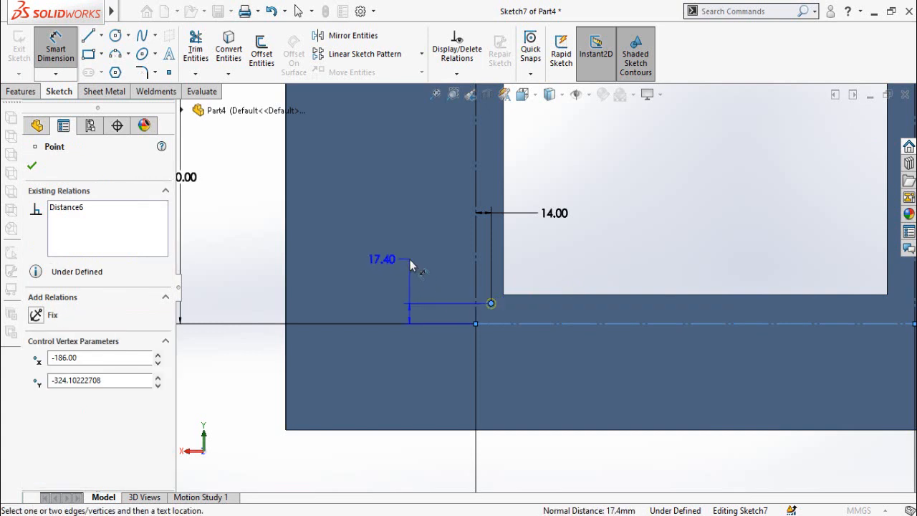
left_click(415, 263)
type("13")
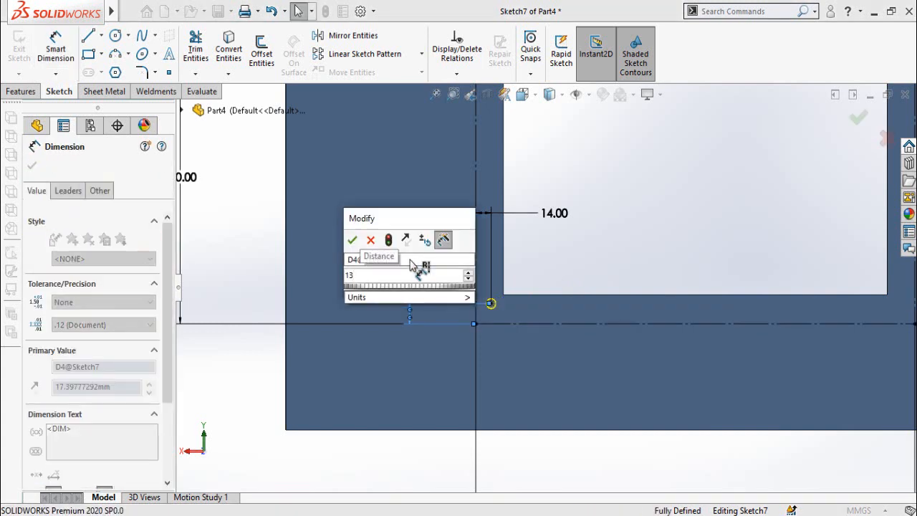
key("Return")
scroll(743, 215, "up", 1)
key("f")
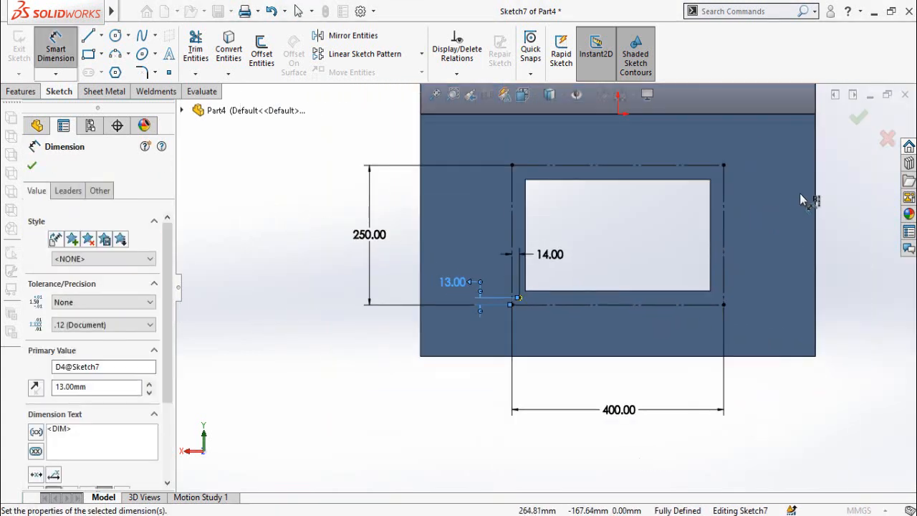
Finish the M10 tapped hole and set up its linear pattern: 7 at 62 mm along the opening's lower edge, 5 at 56 mm upward.
left_click(860, 121)
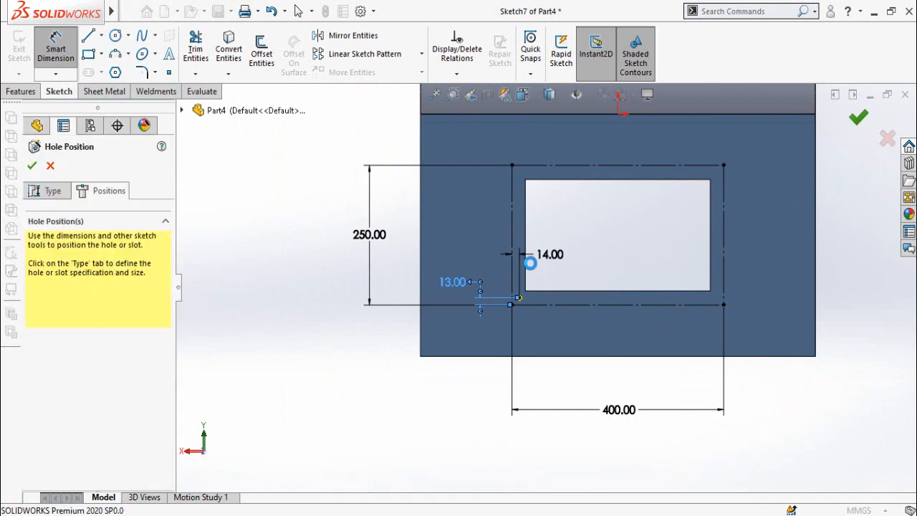
left_click(859, 121)
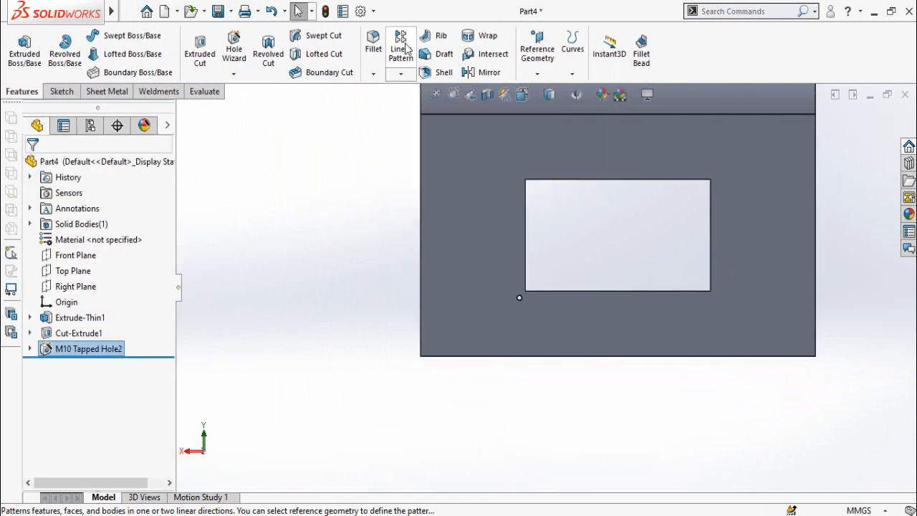
left_click(403, 52)
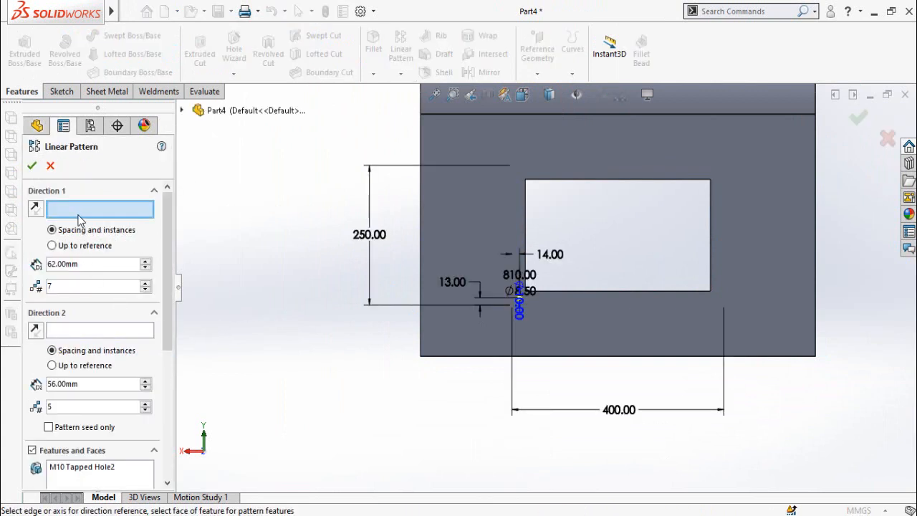
left_click(584, 292)
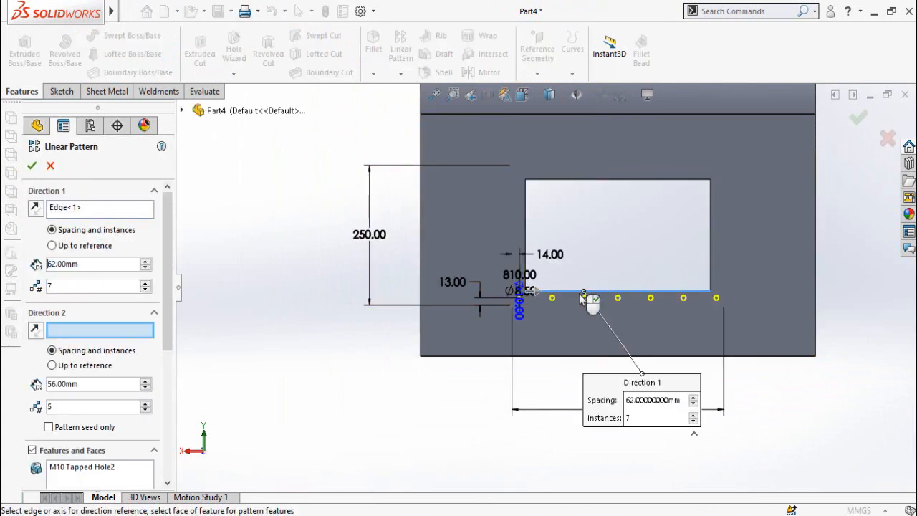
left_click(526, 224)
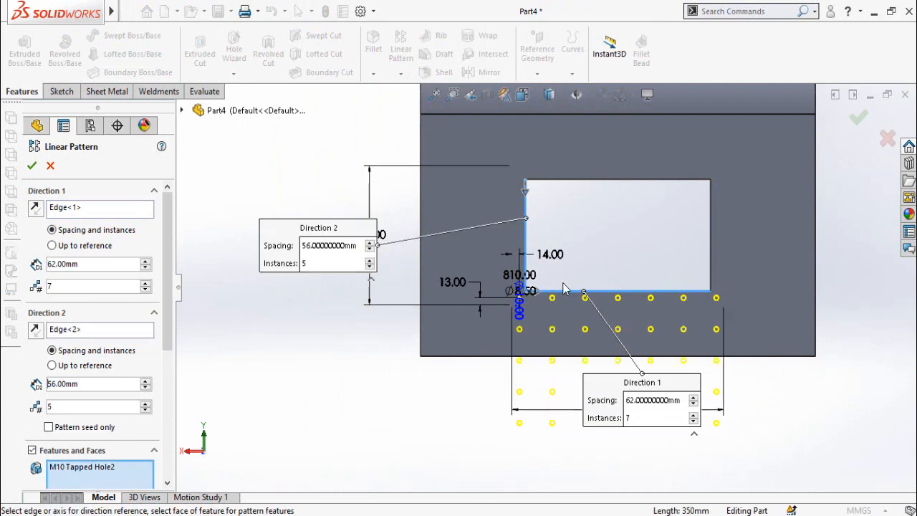
left_click(36, 332)
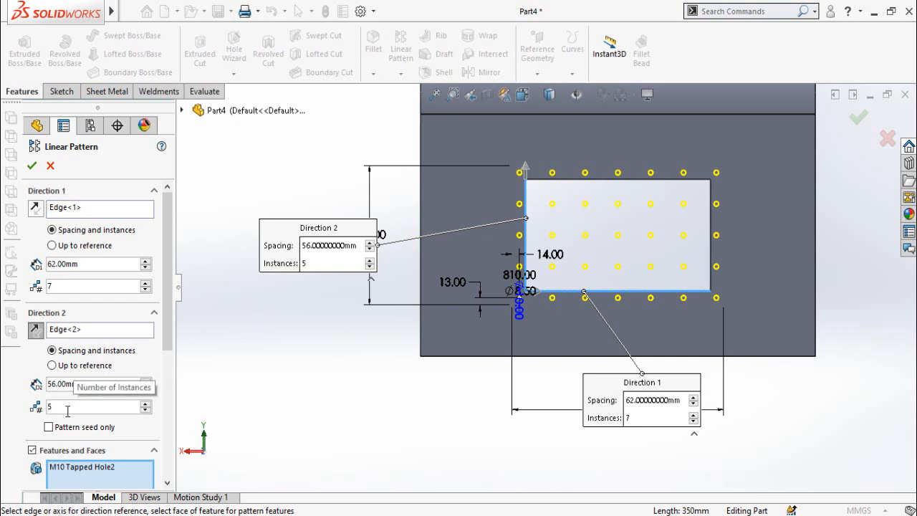
Skip all pattern instances inside the rectangular opening and complete the linear pattern of tapped holes around it.
scroll(107, 387, "down", 5)
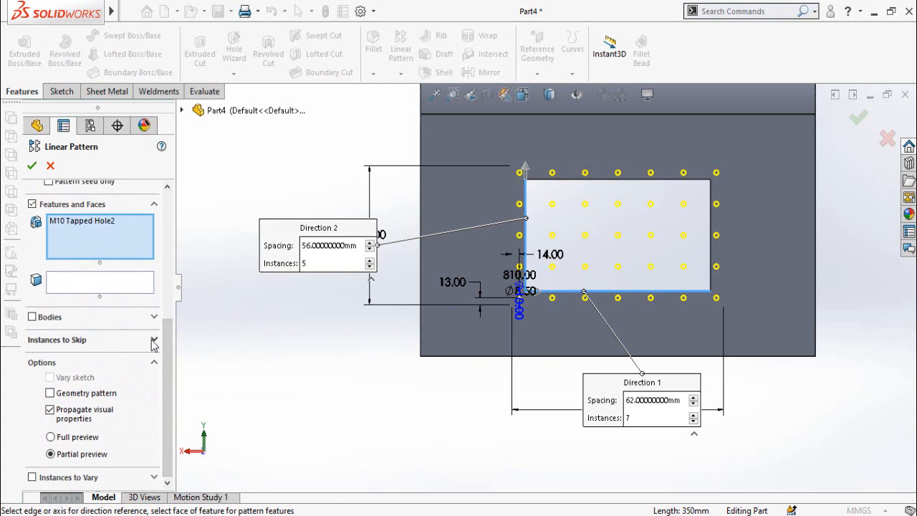
left_click(154, 341)
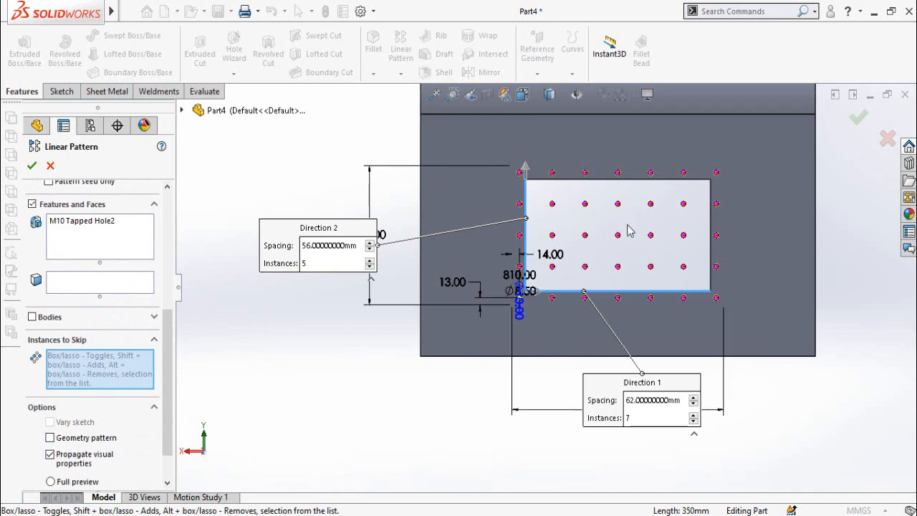
scroll(705, 204, "up", 2)
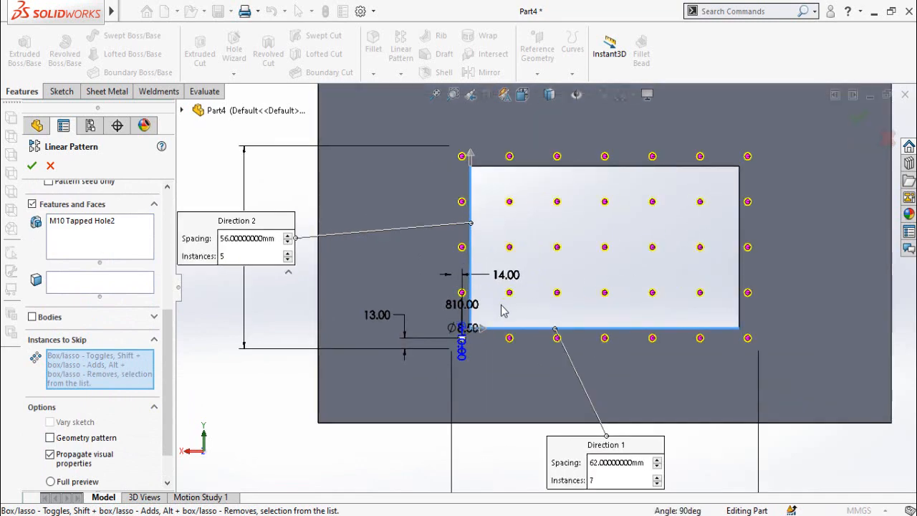
scroll(540, 319, "down", 3)
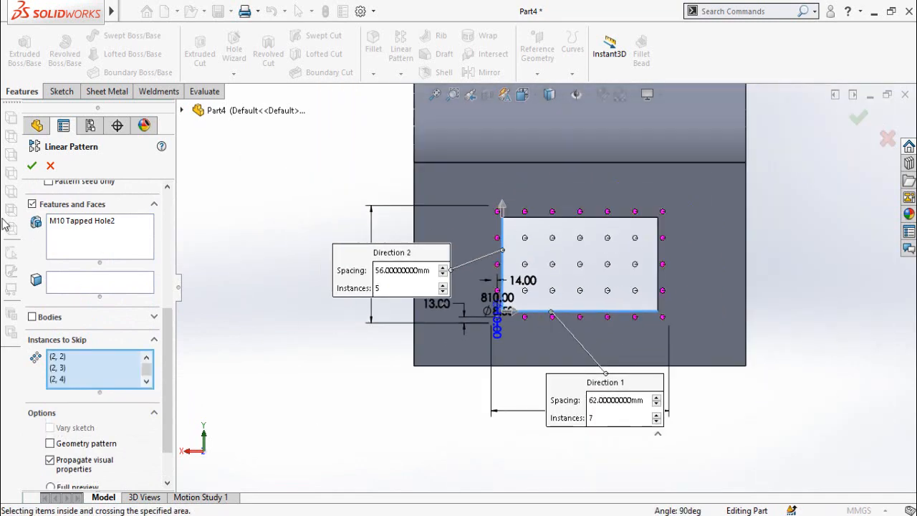
left_click(32, 167)
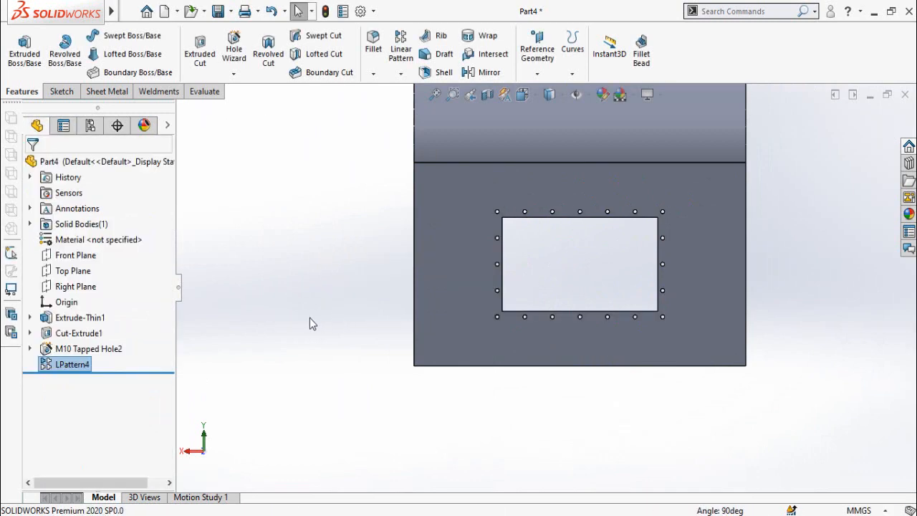
Check the holes on the curved part, switch to Dwgs.pdf and compare the Curved Plate A and Curved Plate B drawings.
middle_click_drag(563, 299, 502, 351)
left_click(501, 350)
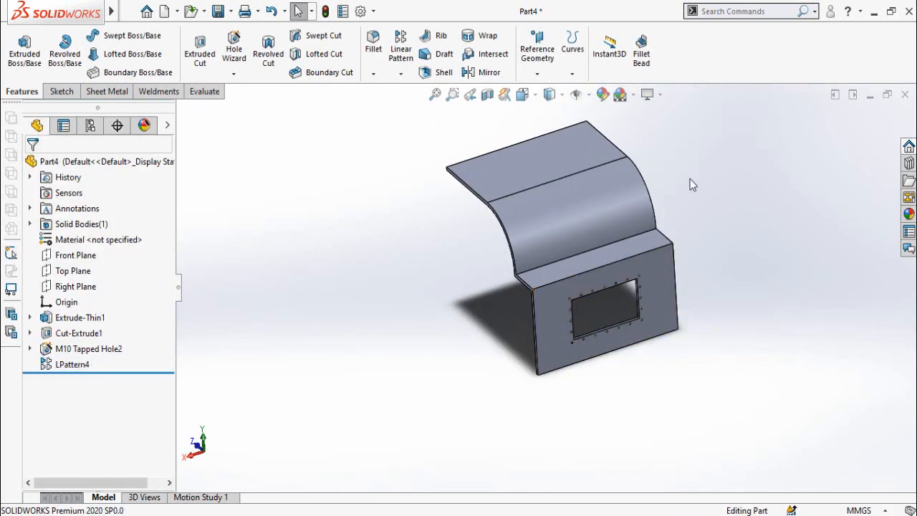
scroll(697, 178, "down", 1)
key("alt+Tab")
scroll(495, 298, "down", 11)
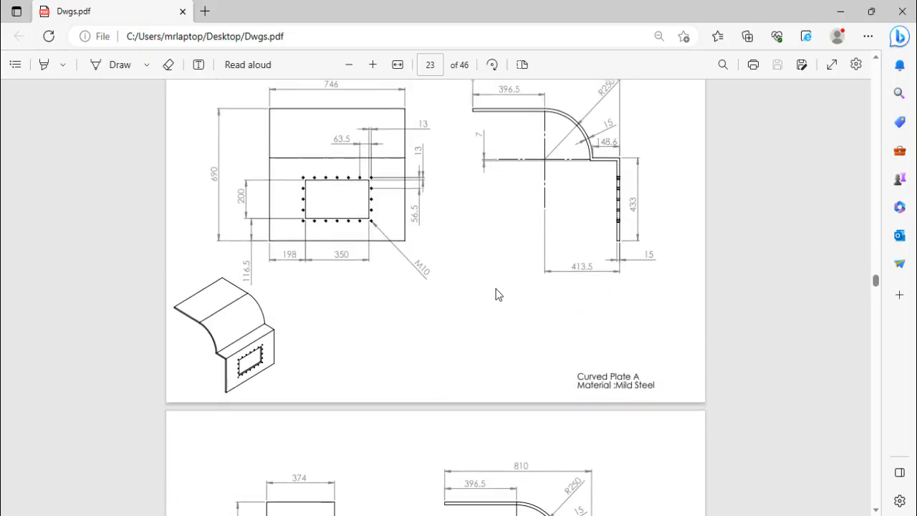
scroll(417, 193, "up", 1)
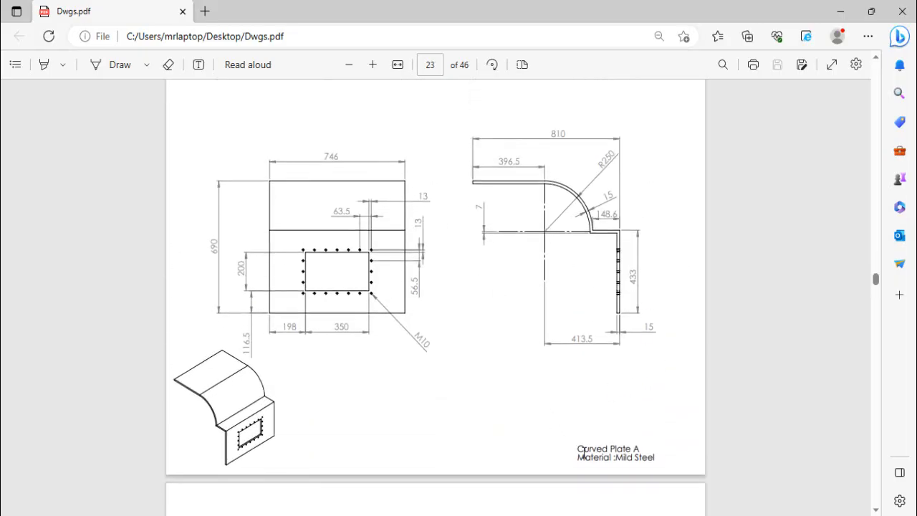
scroll(405, 272, "down", 5)
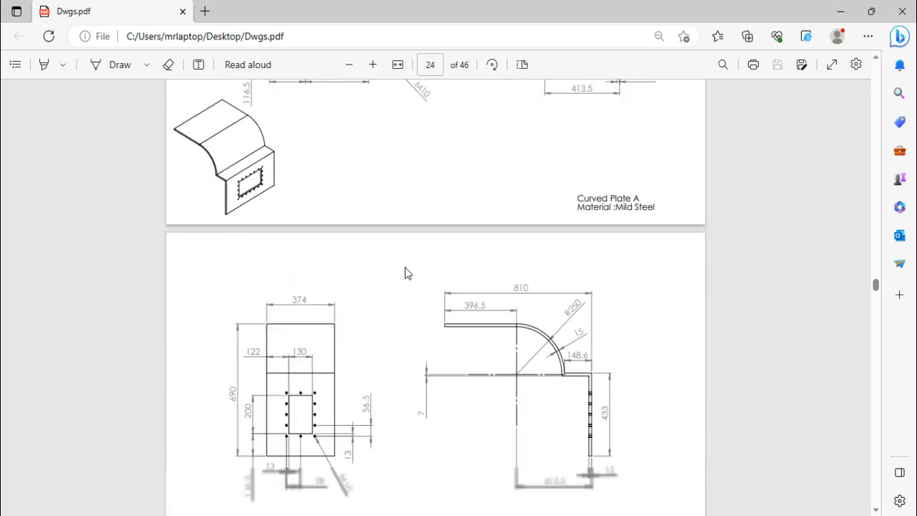
scroll(579, 381, "down", 2)
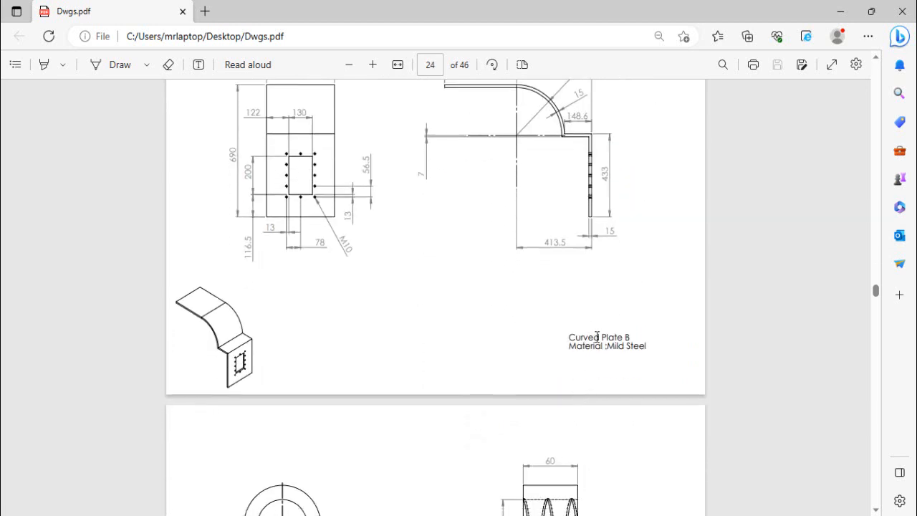
scroll(484, 369, "up", 1)
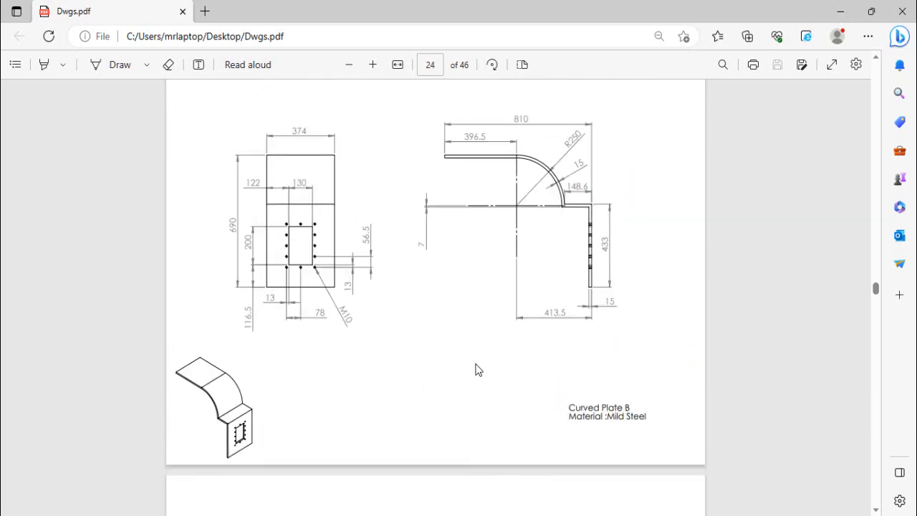
scroll(479, 359, "up", 1)
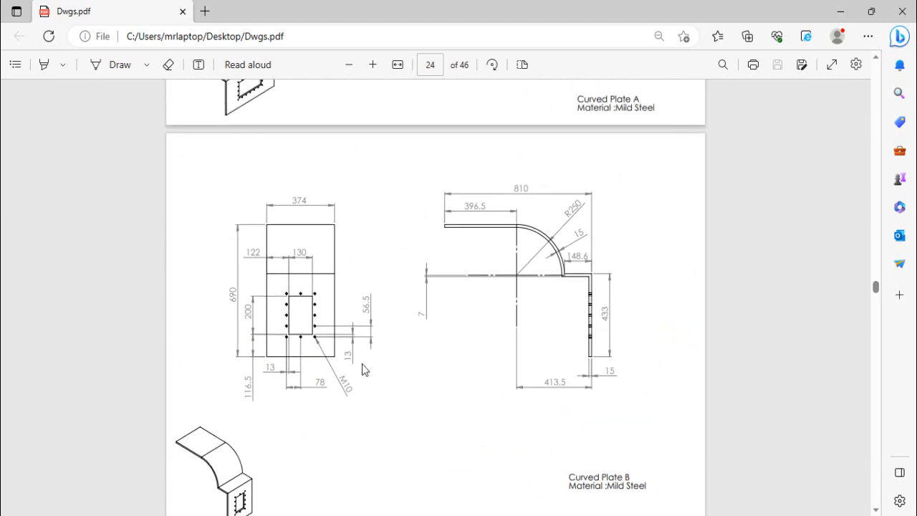
scroll(362, 368, "up", 1)
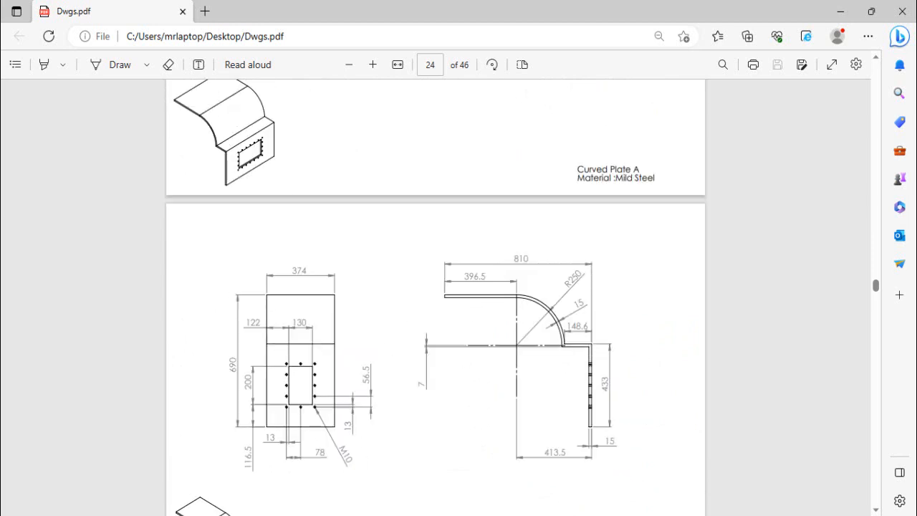
Compare the model with Dwgs.pdf again, browse the brass bush and bottom nozzle drawings, and return to the Curved Plate B drawing.
left_click(556, 465)
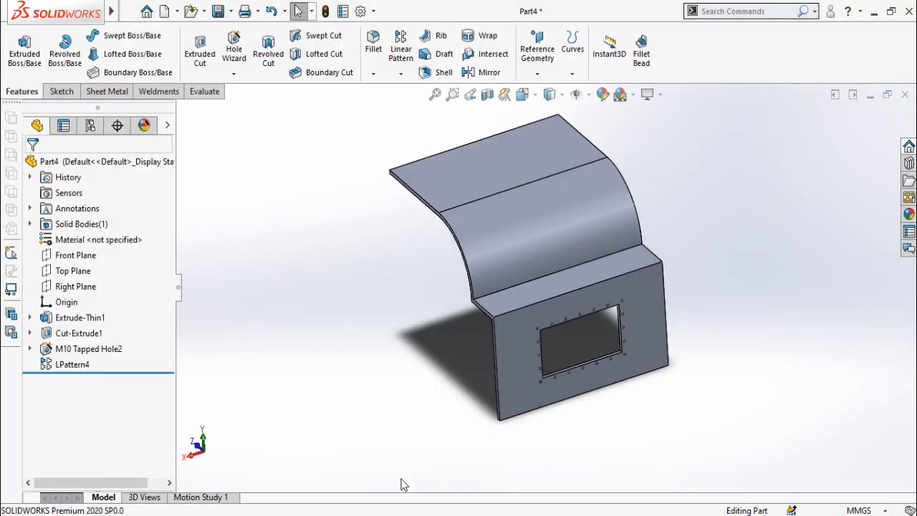
left_click(335, 515)
scroll(404, 375, "down", 8)
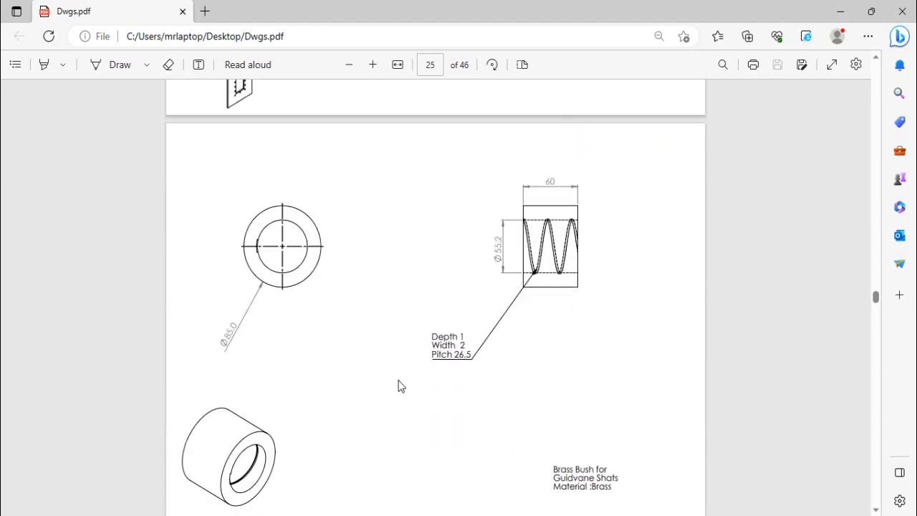
scroll(465, 251, "down", 10)
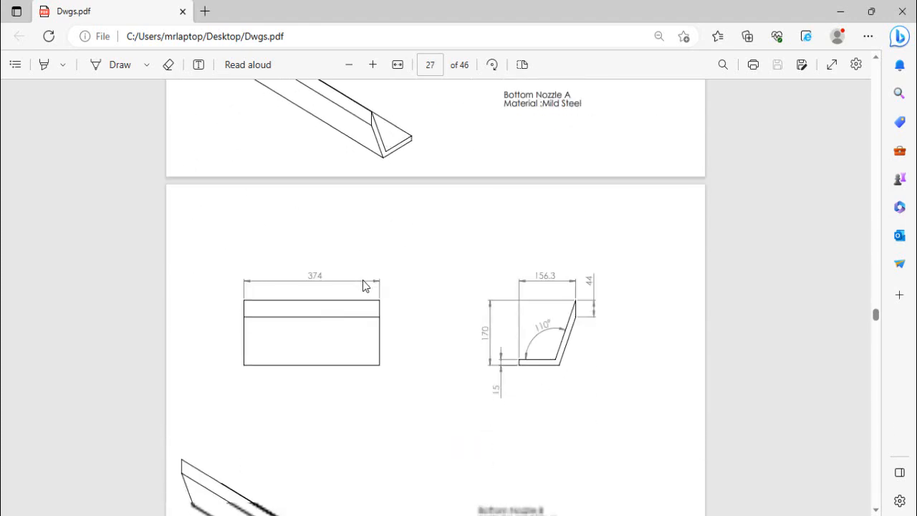
scroll(398, 331, "up", 15)
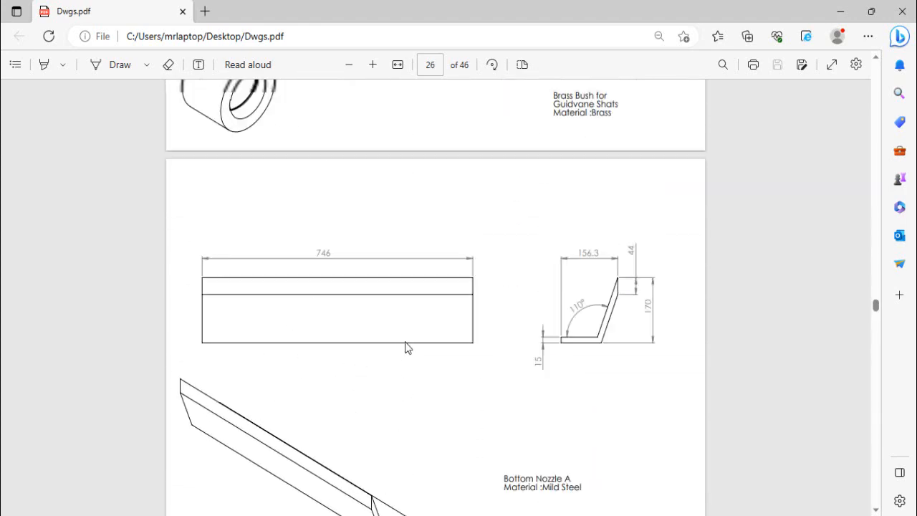
scroll(405, 348, "up", 3)
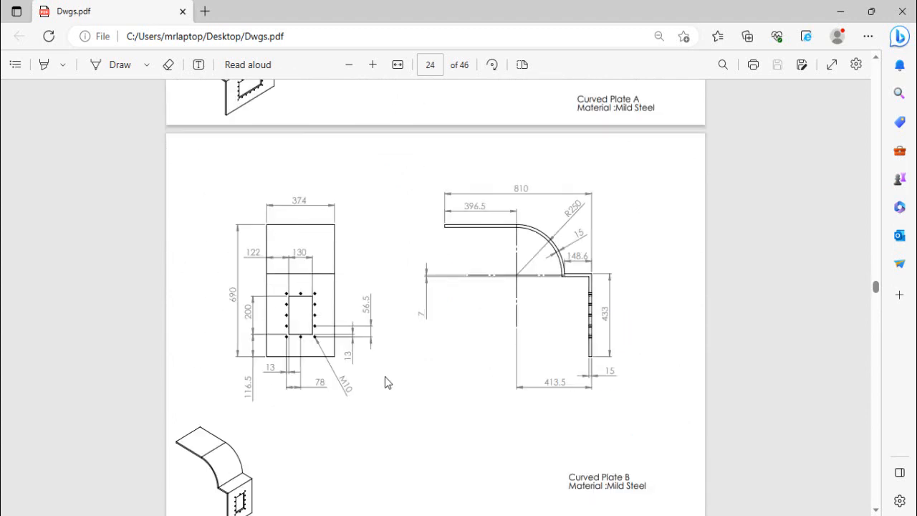